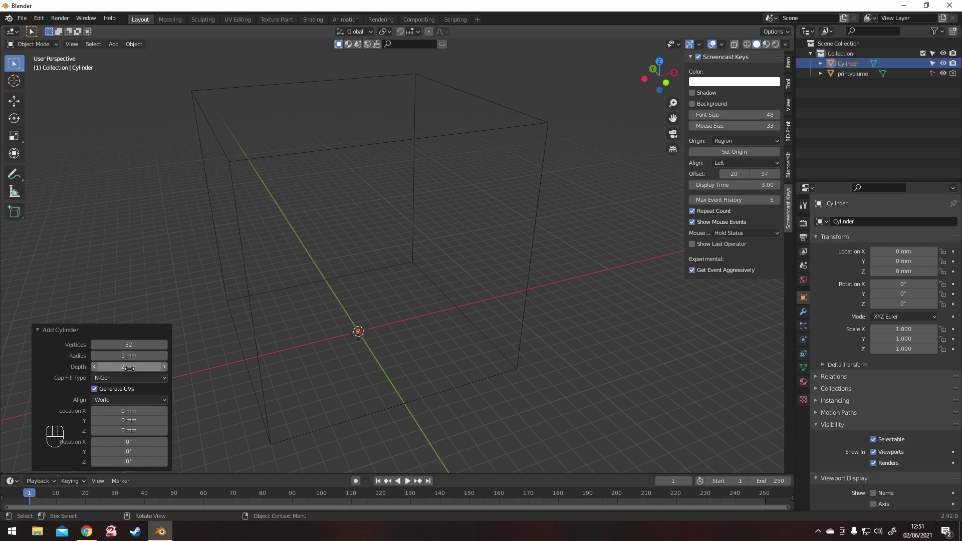
- Set the depth of the newly added cylinder to 60 mm
click(128, 366)
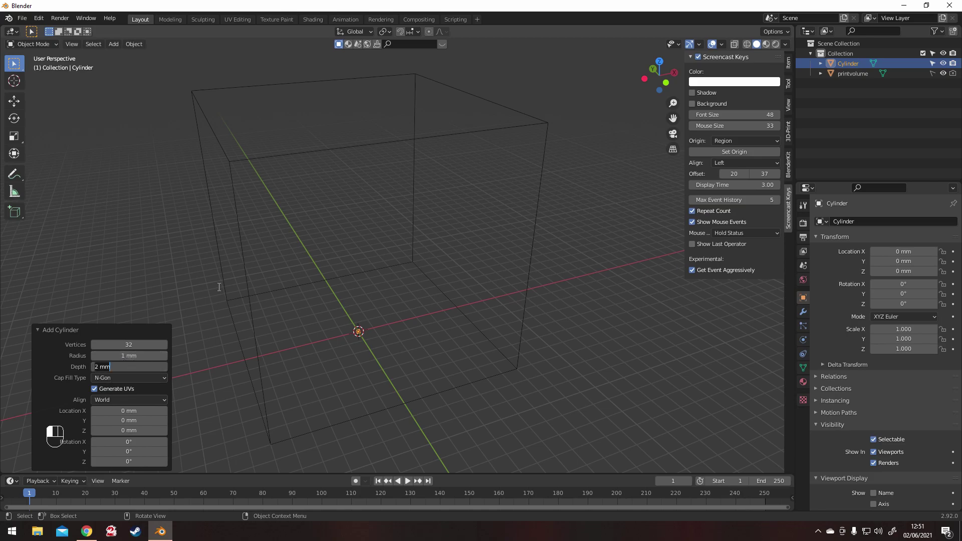
text(60)
key(Return)
- In front view, move the cylinder up 30 mm along the Z axis so it stands on the ground line
key(KP_1)
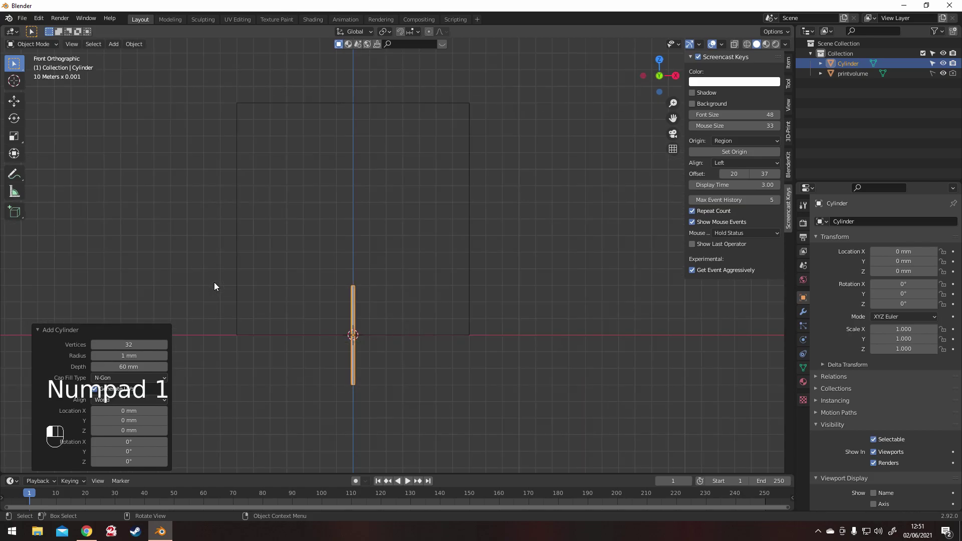
key(KP_Decimal)
shift+middle_drag(397, 225, 368, 276)
scroll(368, 273, down, 3)
key(g)
key(z)
key(ctrl)
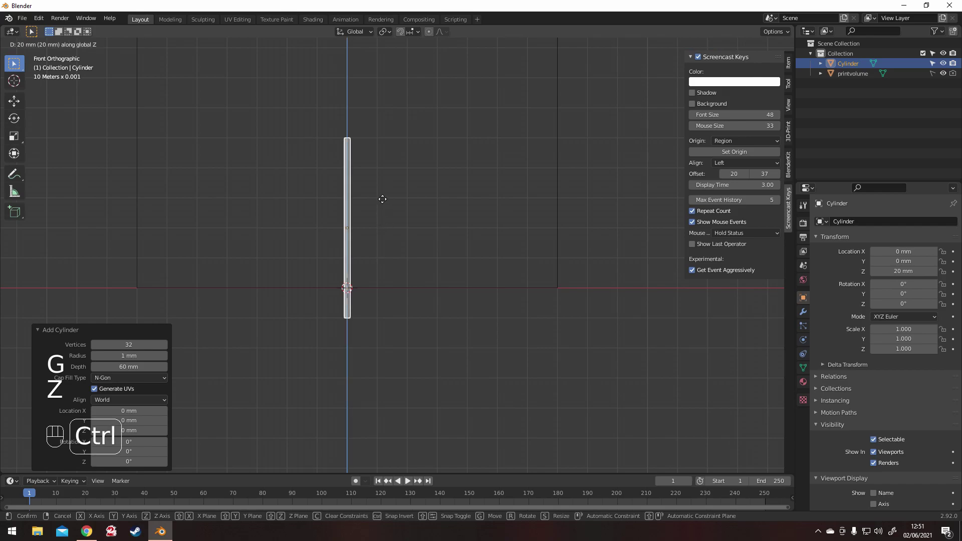
click(380, 186)
- Add a second mesh cylinder at the origin with a depth of 30 mm
shift+middle_drag(373, 183, 328, 249)
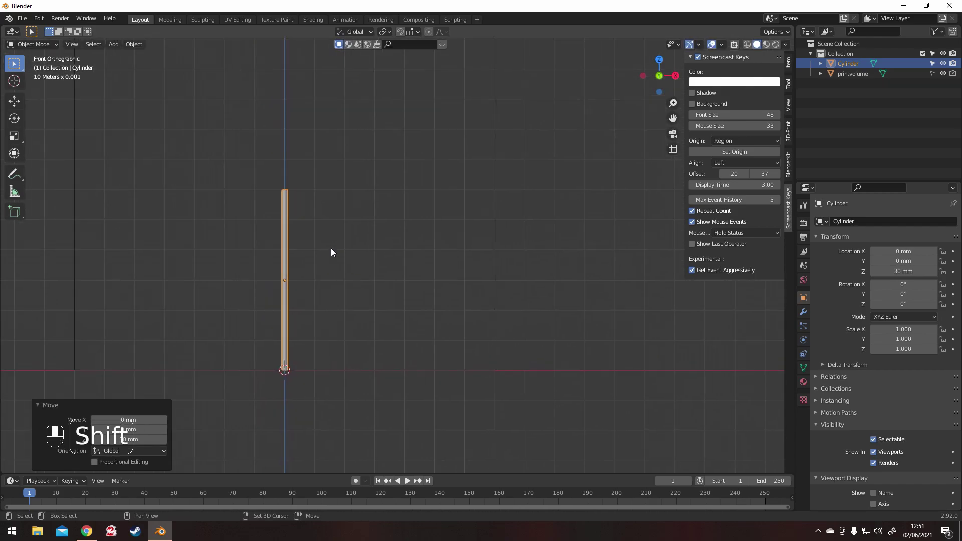
click(116, 44)
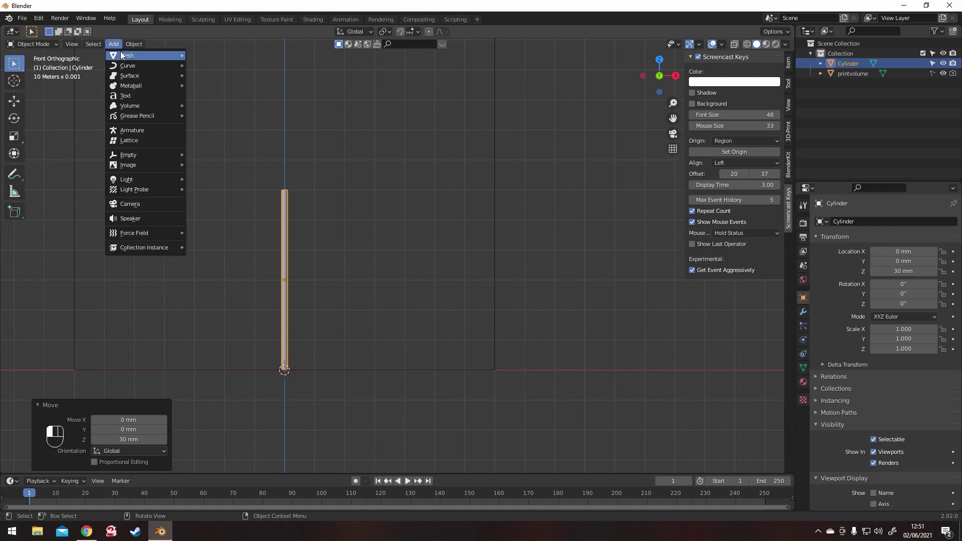
mouse_move(121, 53)
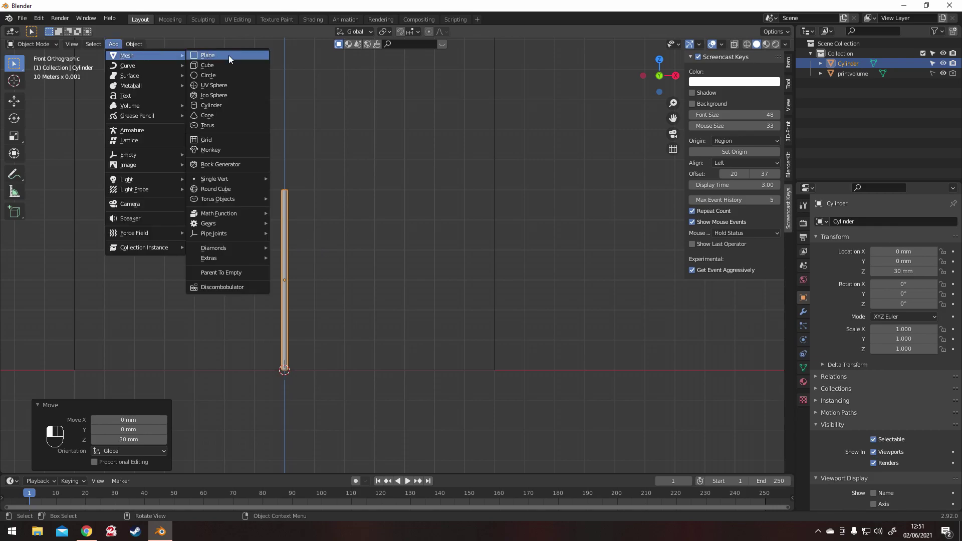
click(224, 106)
click(128, 367)
text(30)
key(Return)
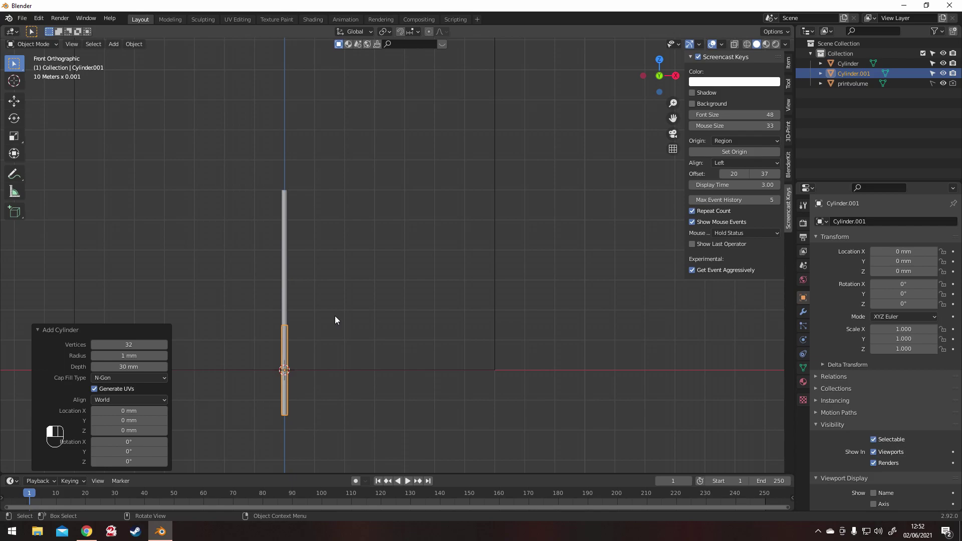
- Rotate the second cylinder 90° about the Y axis to lay it horizontally
key(r)
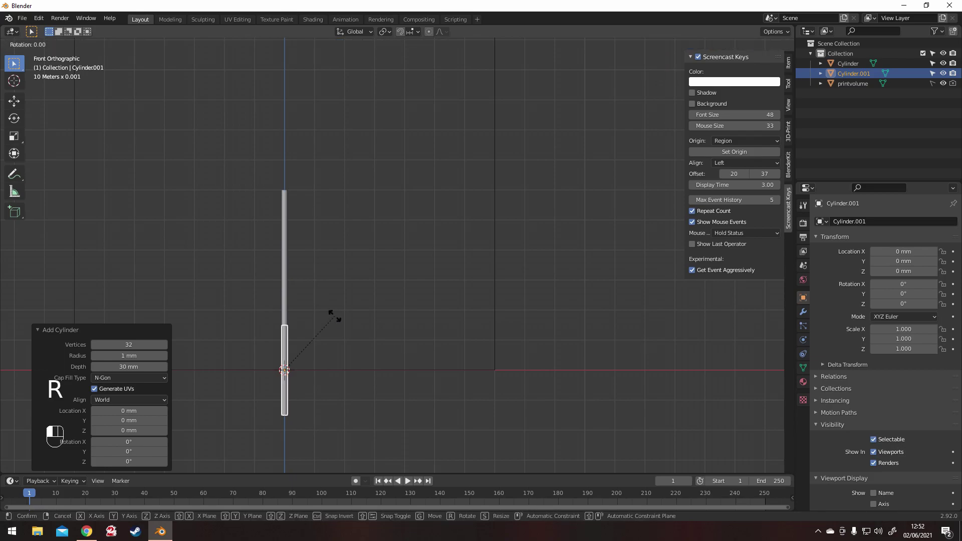
key(y)
key(KP_9)
key(KP_0)
key(KP_Enter)
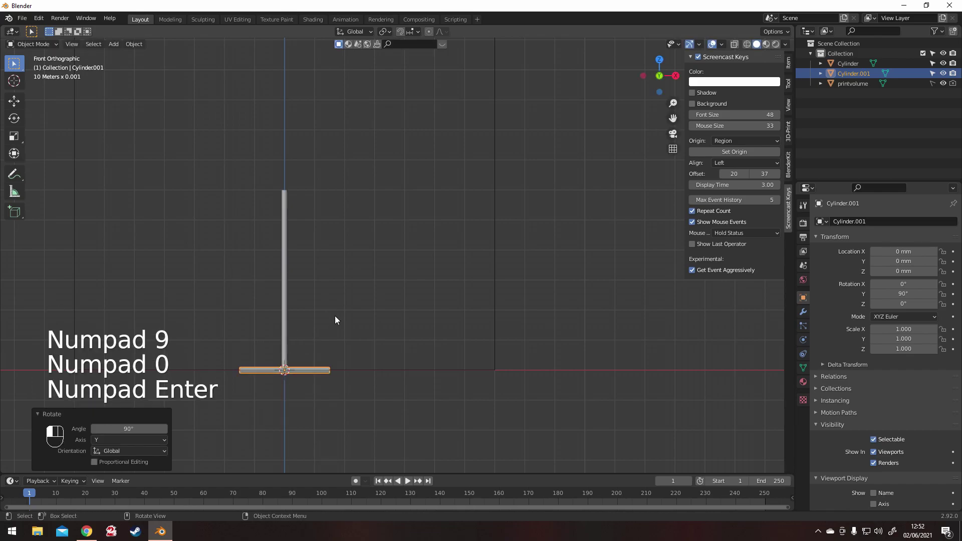
- Move the horizontal cylinder up 60 mm along Z to the top of the upright pole
key(g)
key(z)
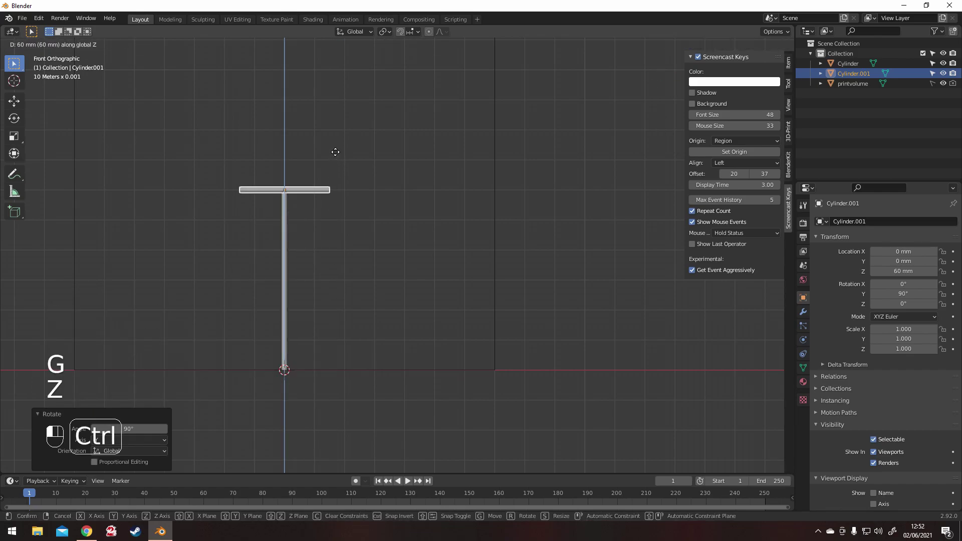
ctrl+click(330, 149)
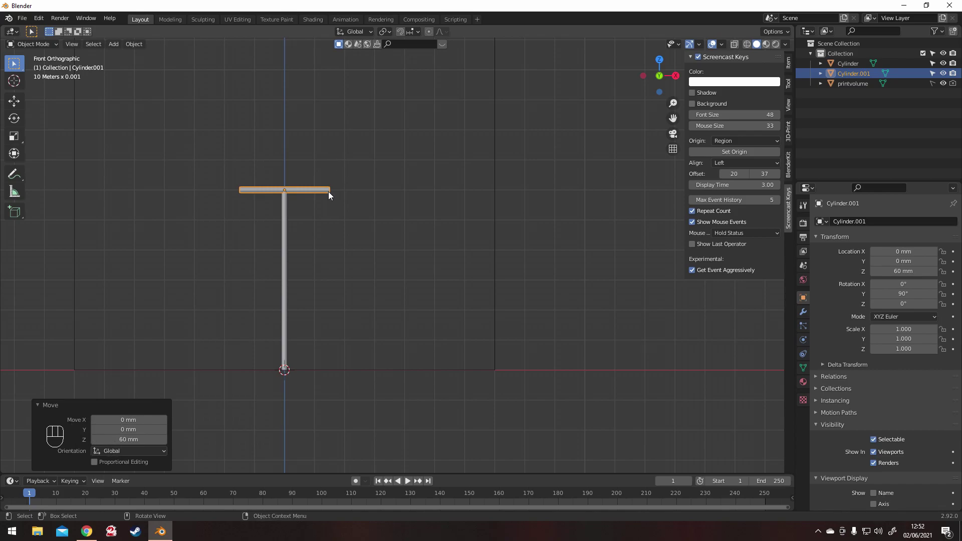
- Enable Collision physics on both the upright pole and the horizontal crossbar
click(250, 280)
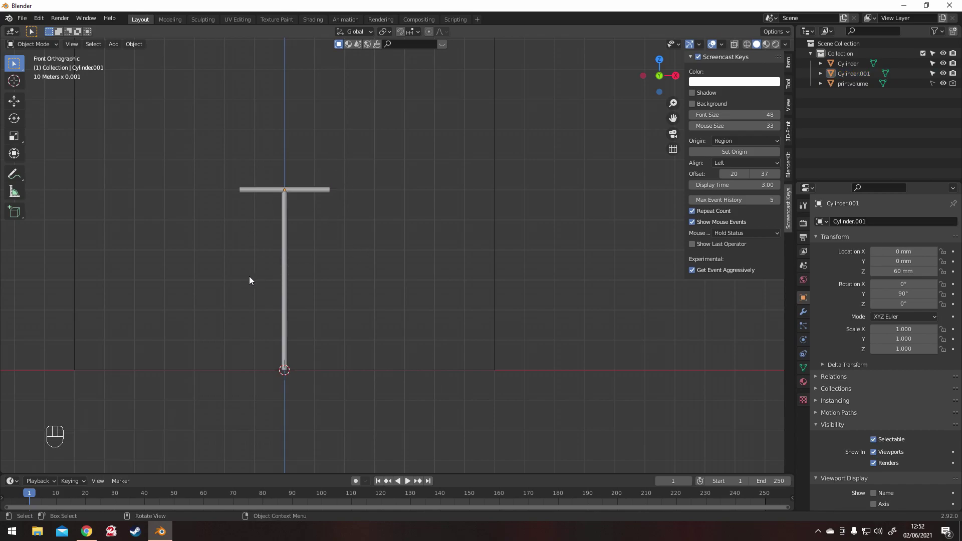
click(295, 192)
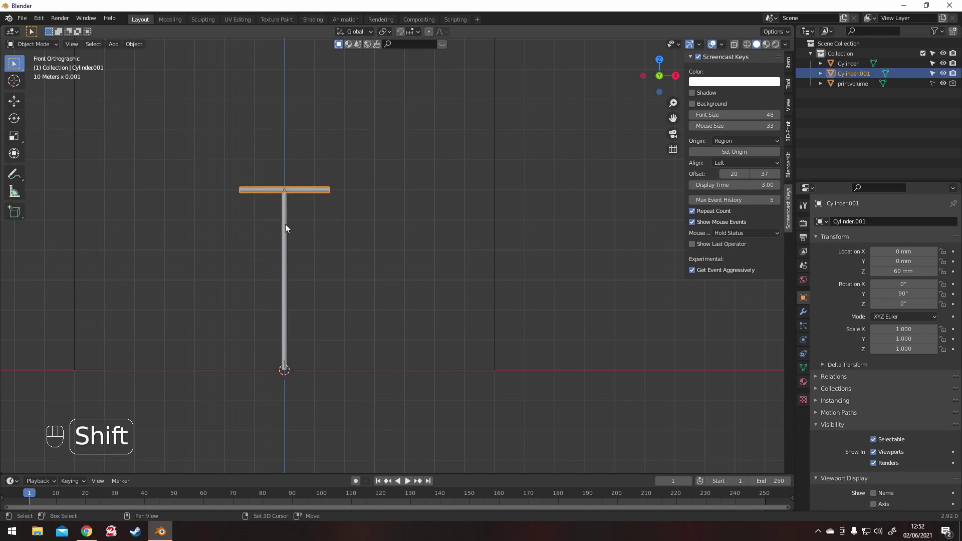
shift+click(285, 224)
click(802, 313)
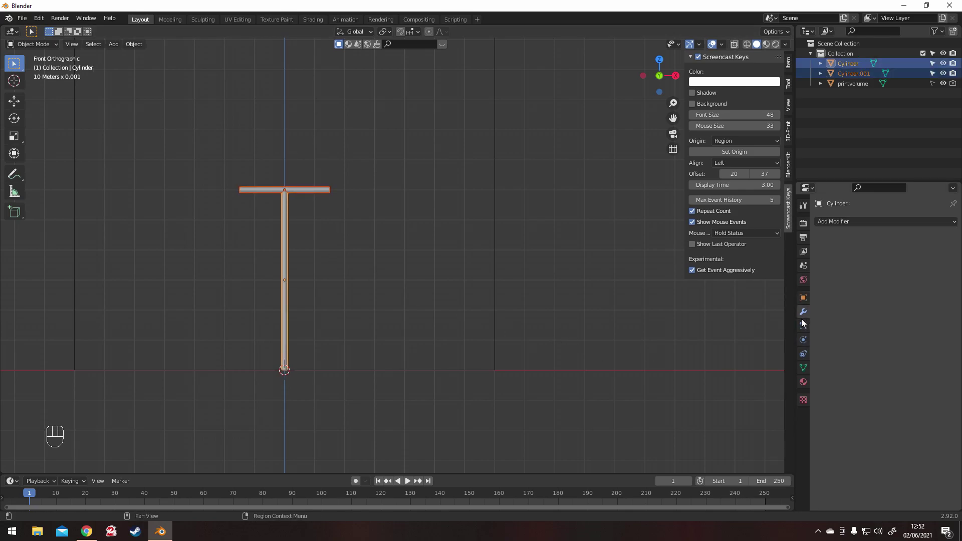
click(804, 339)
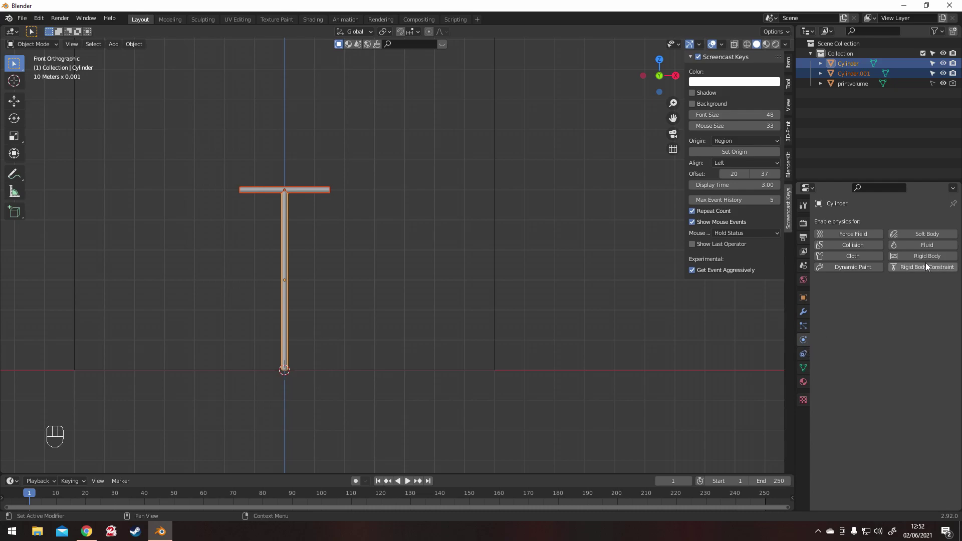
click(854, 245)
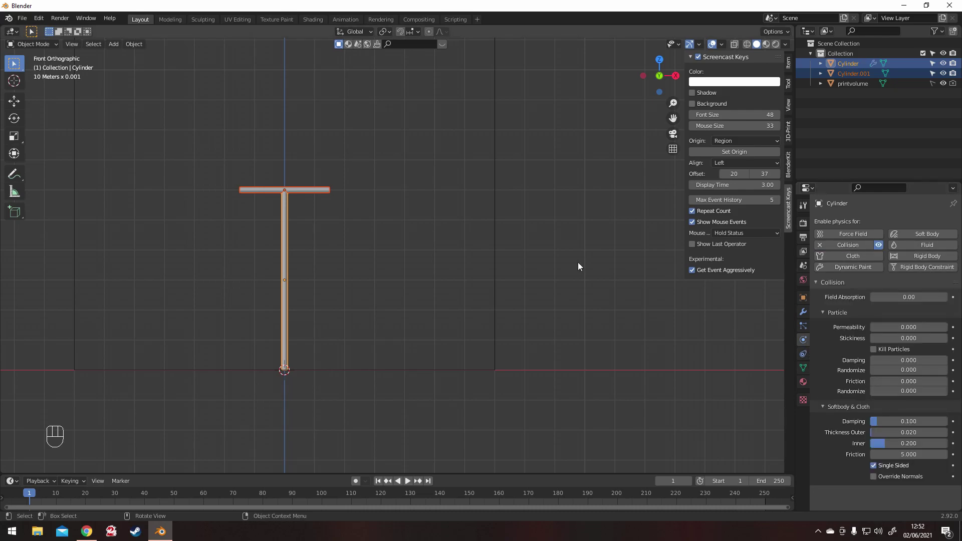
click(307, 191)
click(834, 245)
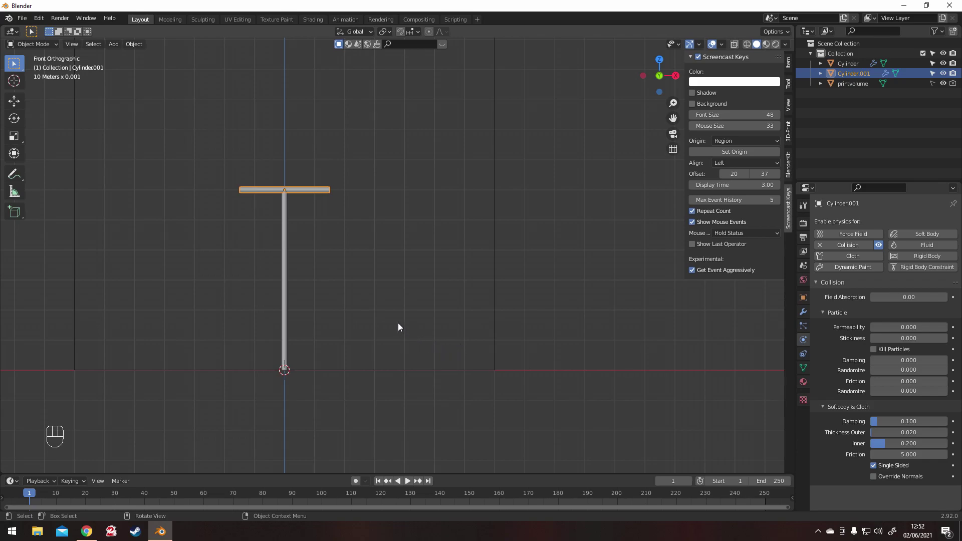
- Display the object transform values and add a plane at the origin with a size of 30 mm
click(789, 63)
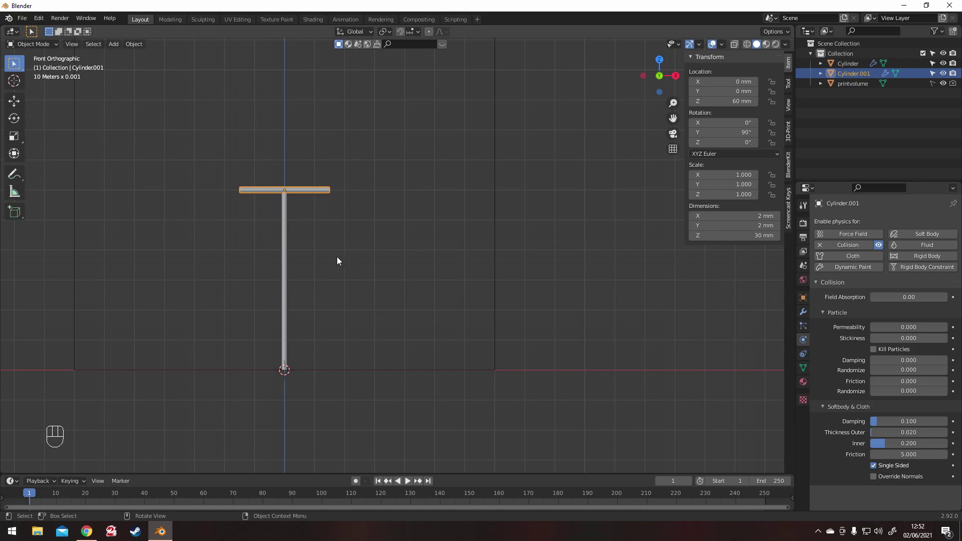
click(284, 272)
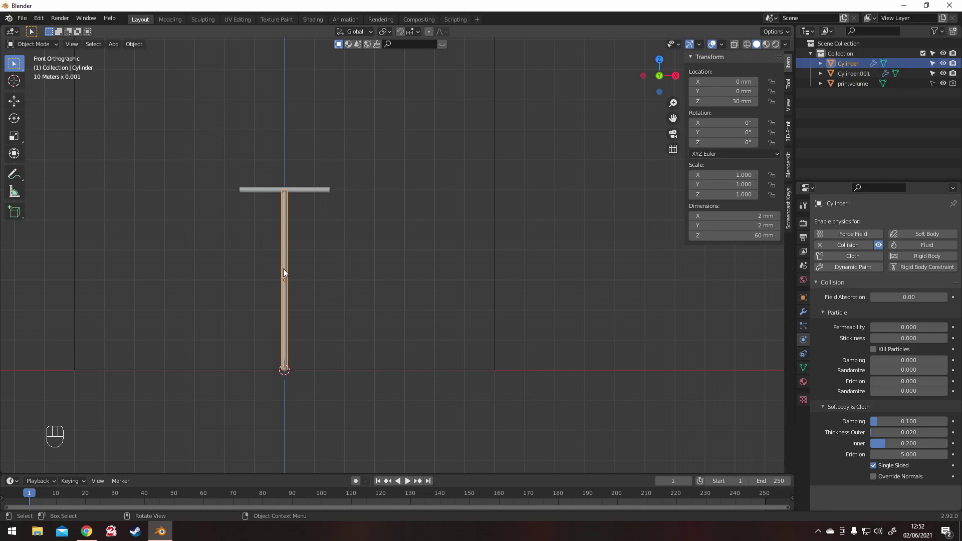
click(328, 230)
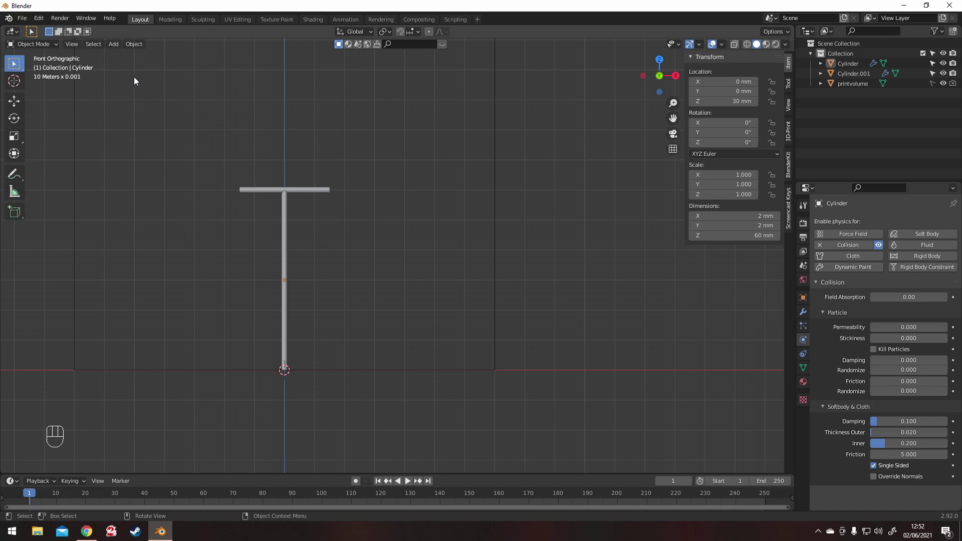
click(114, 44)
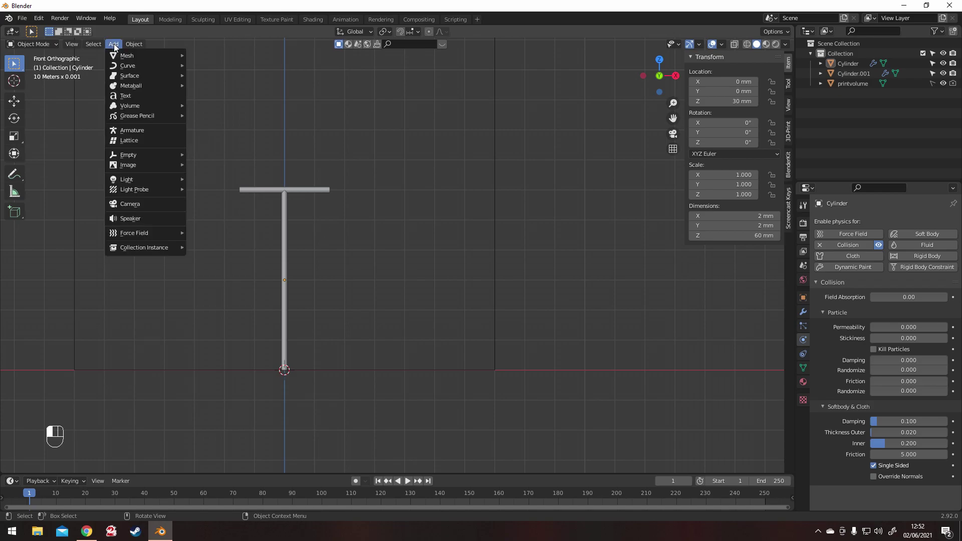
mouse_move(129, 55)
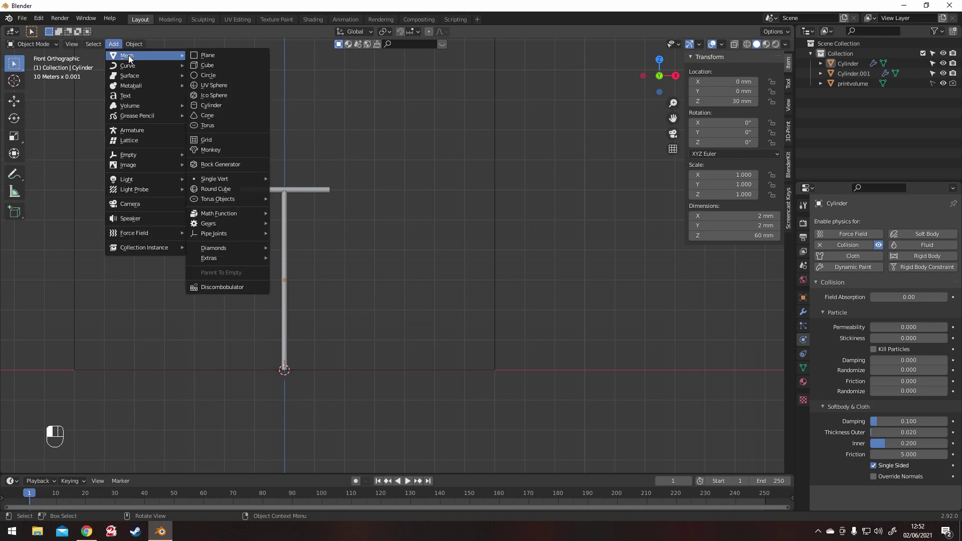
click(247, 56)
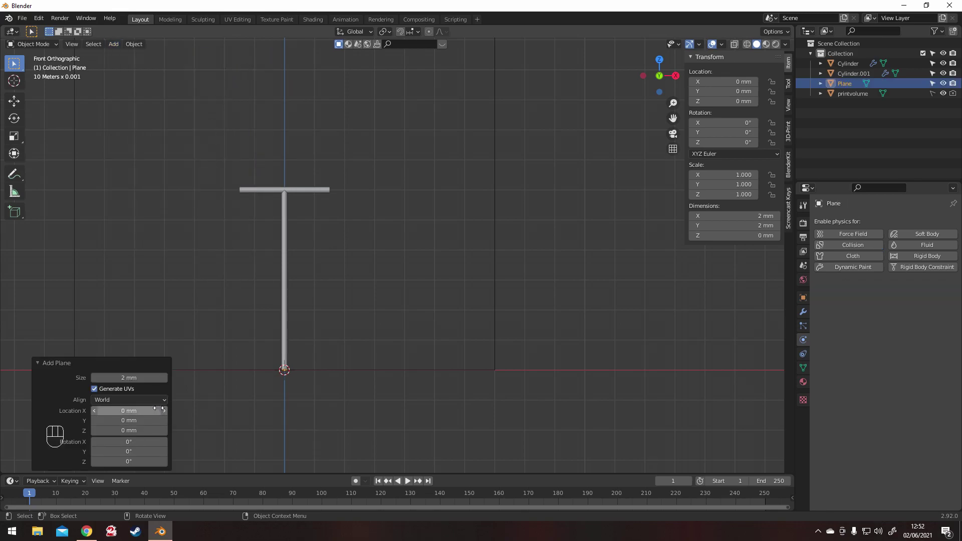
click(126, 379)
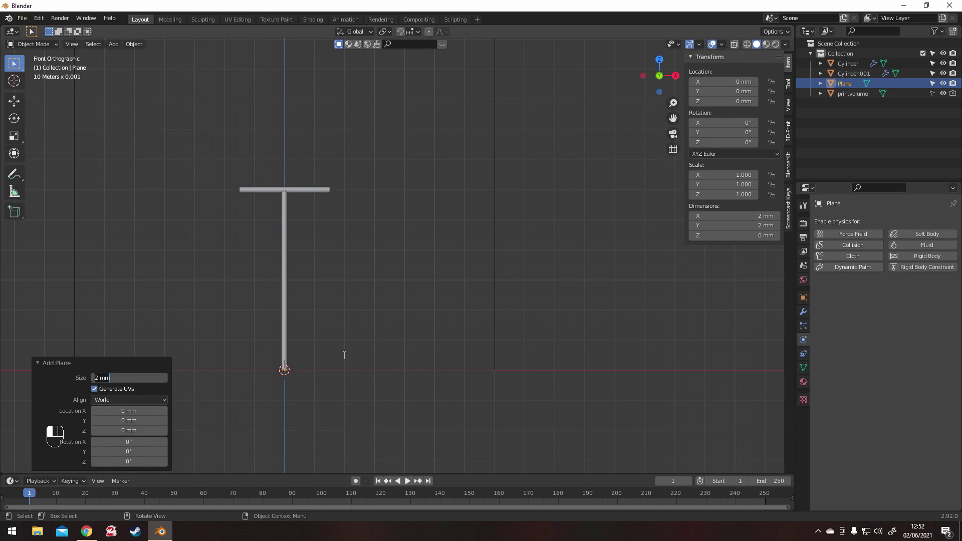
text(30)
key(Return)
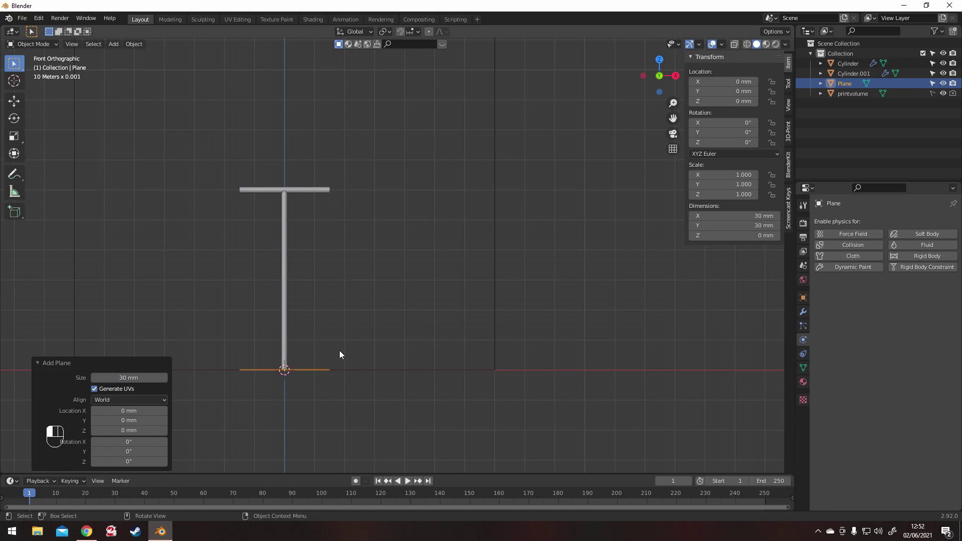
- Rotate the plane 90° about the X axis so it stands upright
key(r)
key(x)
key(KP_9)
key(KP_0)
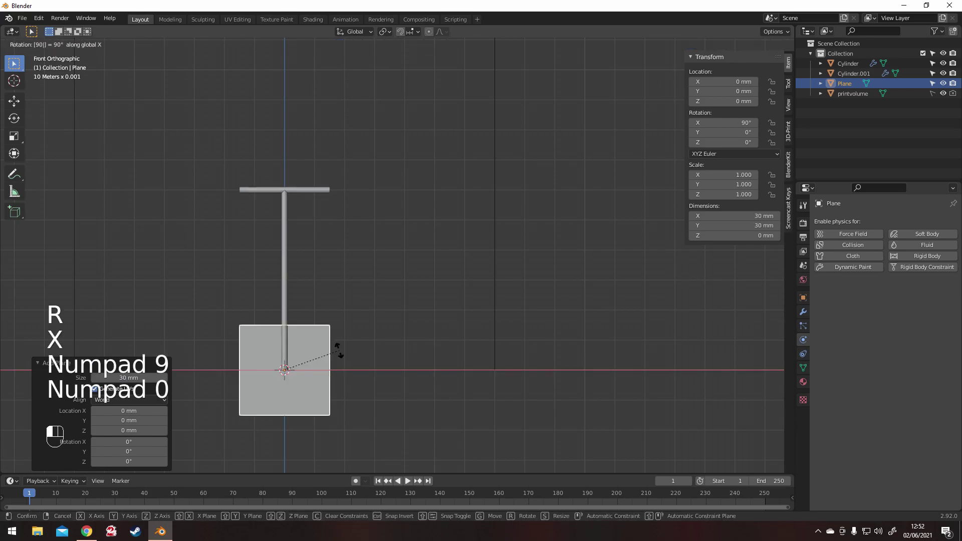
key(KP_Enter)
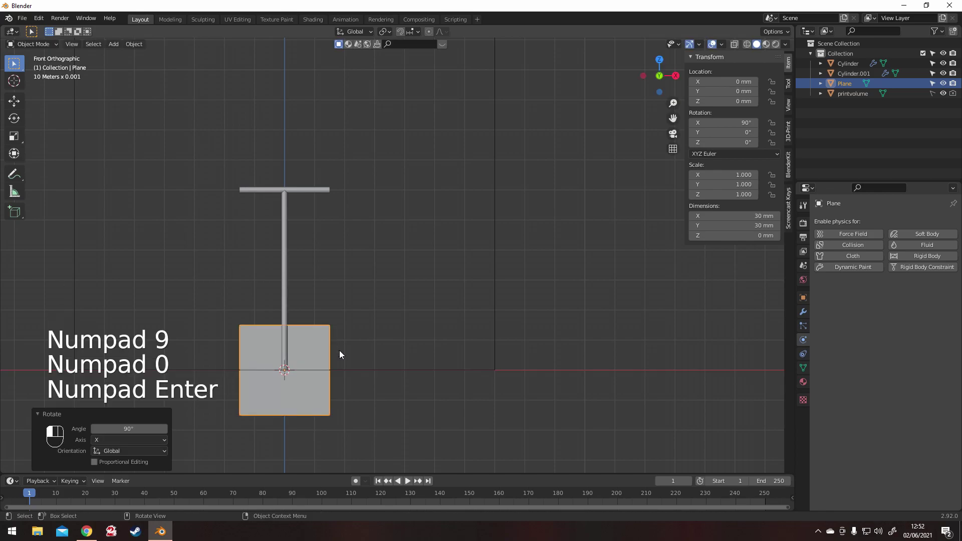
- Move the upright plane 40 mm up along the Z axis, below the crossbar
key(g)
key(z)
key(ctrl)
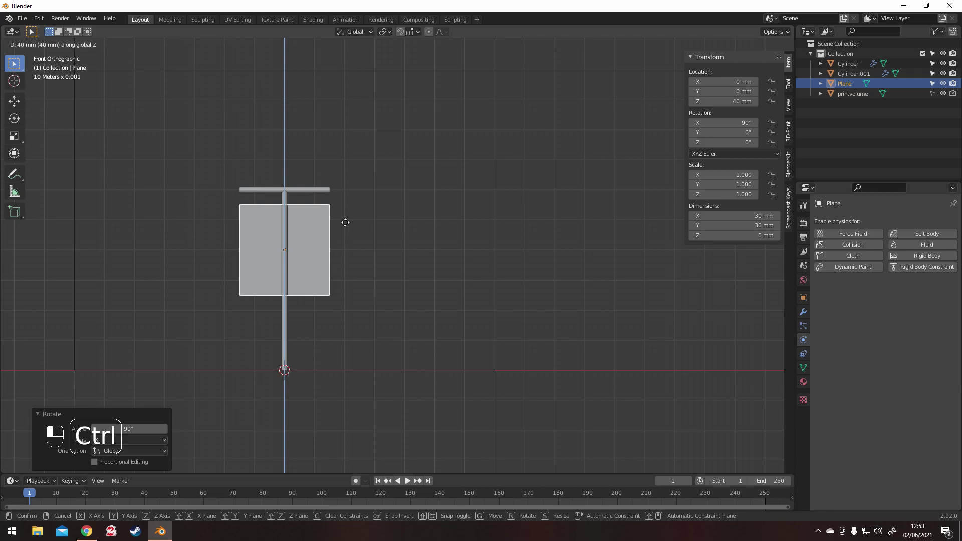
click(345, 222)
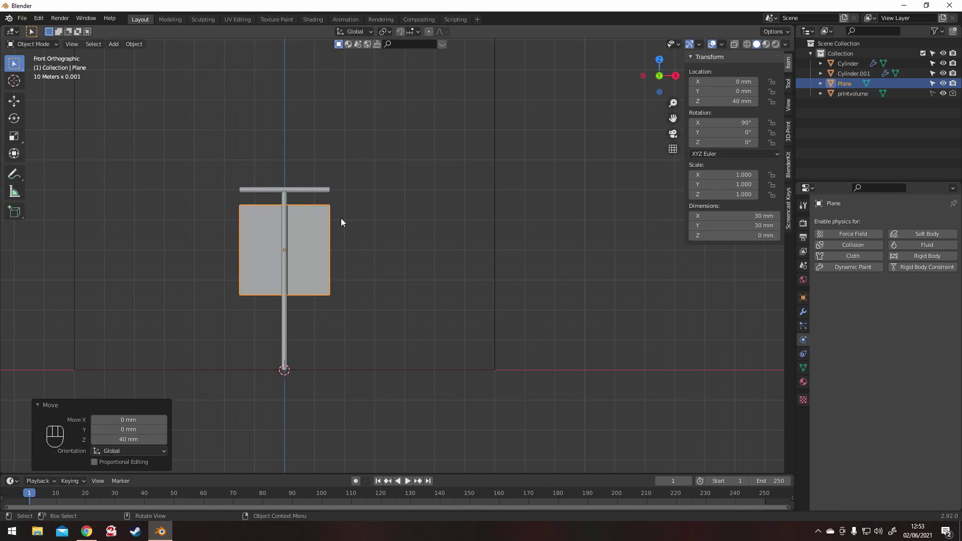
- Set the plane's Y dimension to 40 mm
click(747, 227)
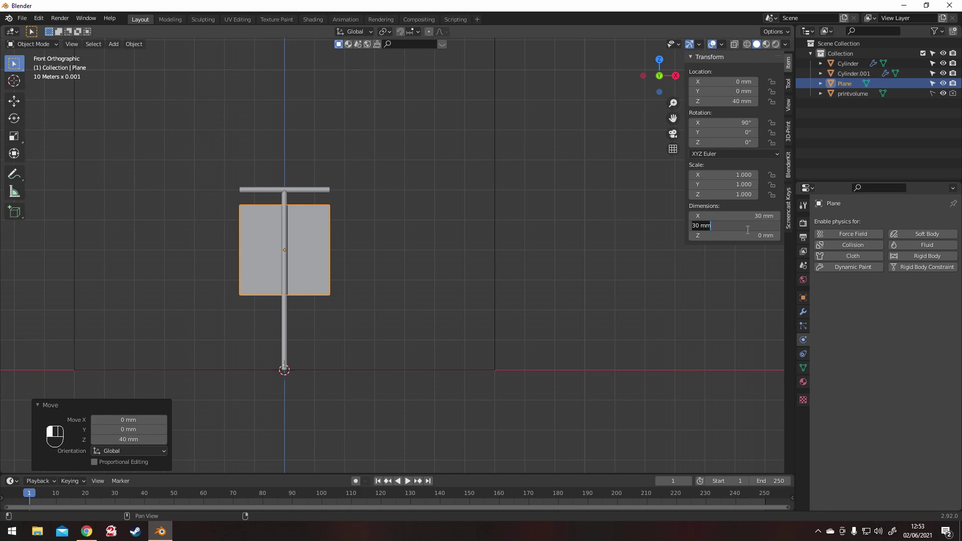
text(90)
key(BackSpace)
key(BackSpace)
text(40)
key(Return)
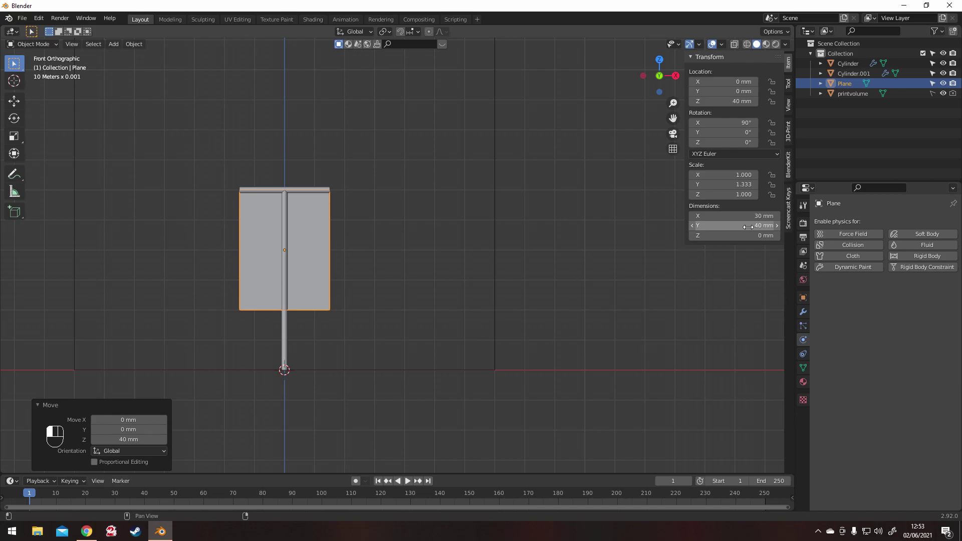
- Set the plane's Y dimension to 50 mm so it extends above the crossbar
click(747, 226)
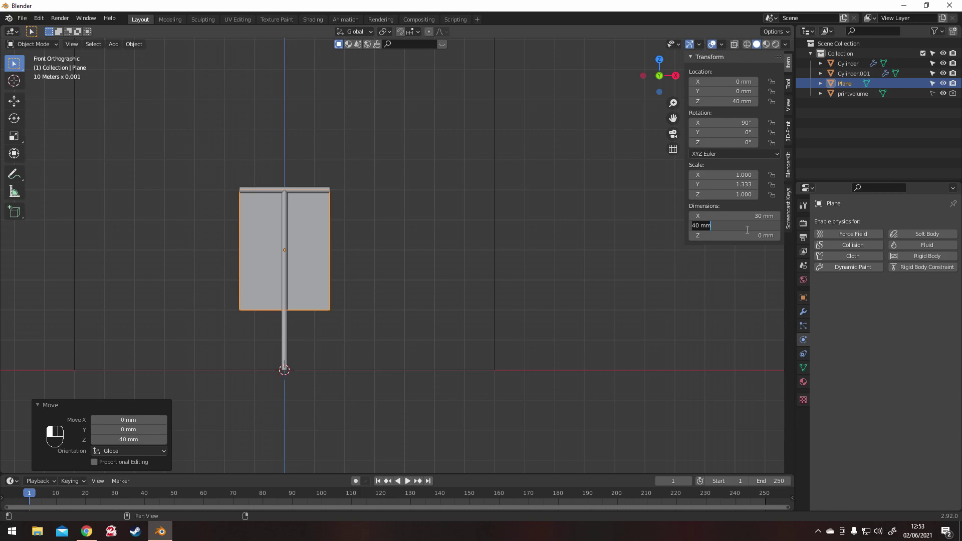
text(50)
key(Return)
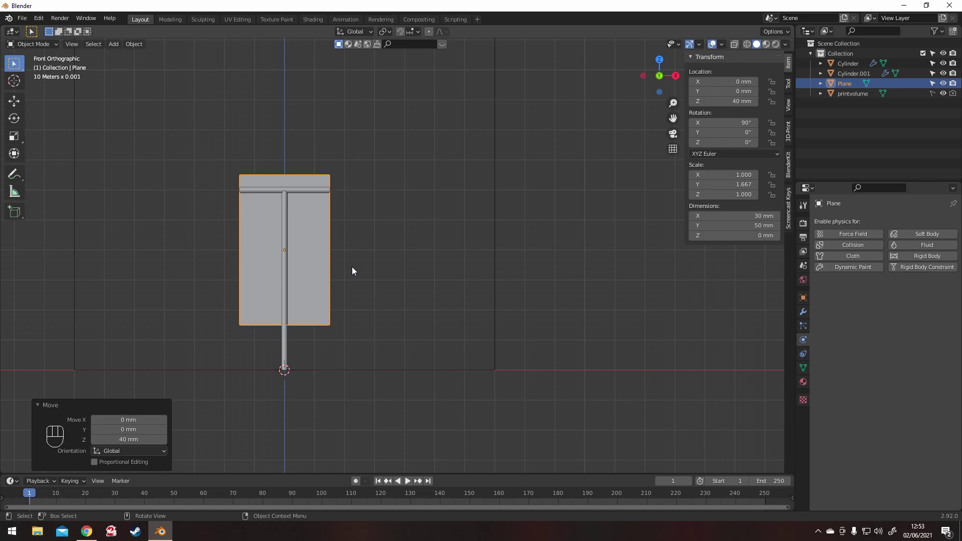
- Set the plane's X dimension to 28 mm, slightly narrower than the crossbar
scroll(352, 267, up, 4)
scroll(353, 269, down, 2)
click(738, 217)
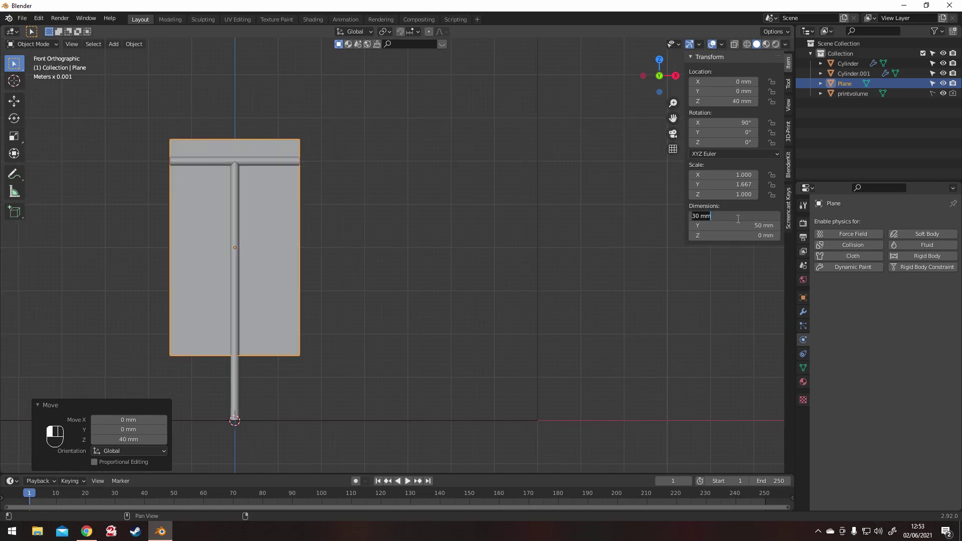
text(28)
key(Return)
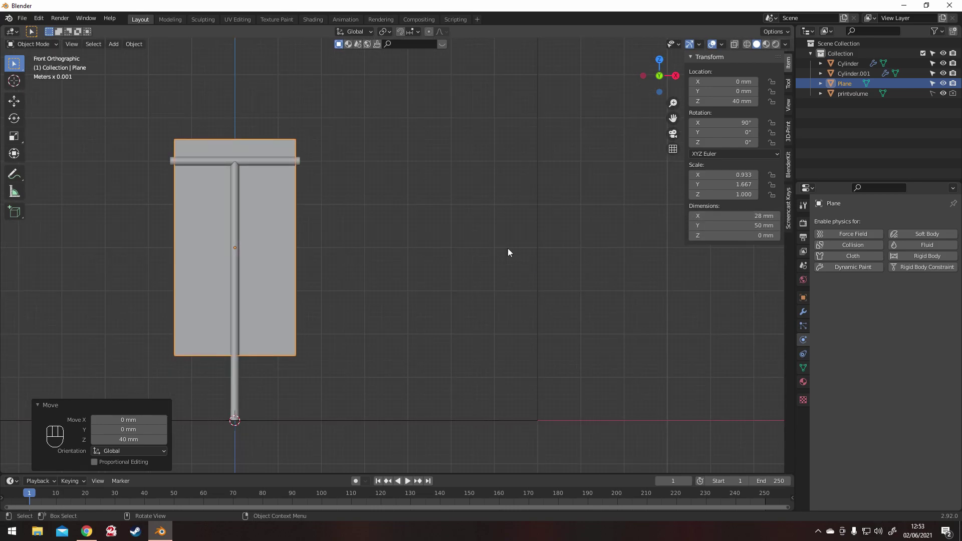
- Set the banner plane's X dimension to 30 mm to match the crossbar's width
shift+middle_drag(290, 222, 363, 233)
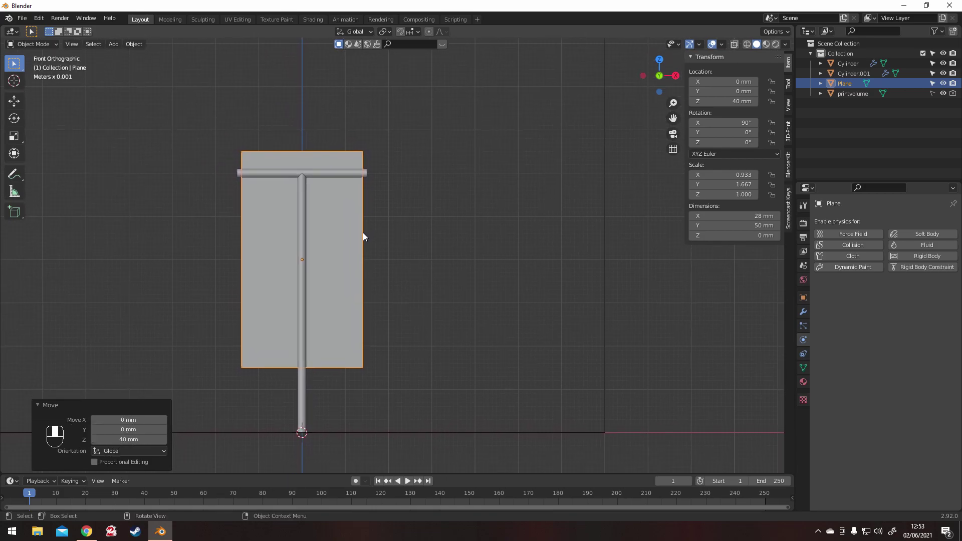
click(737, 219)
text(30)
key(Return)
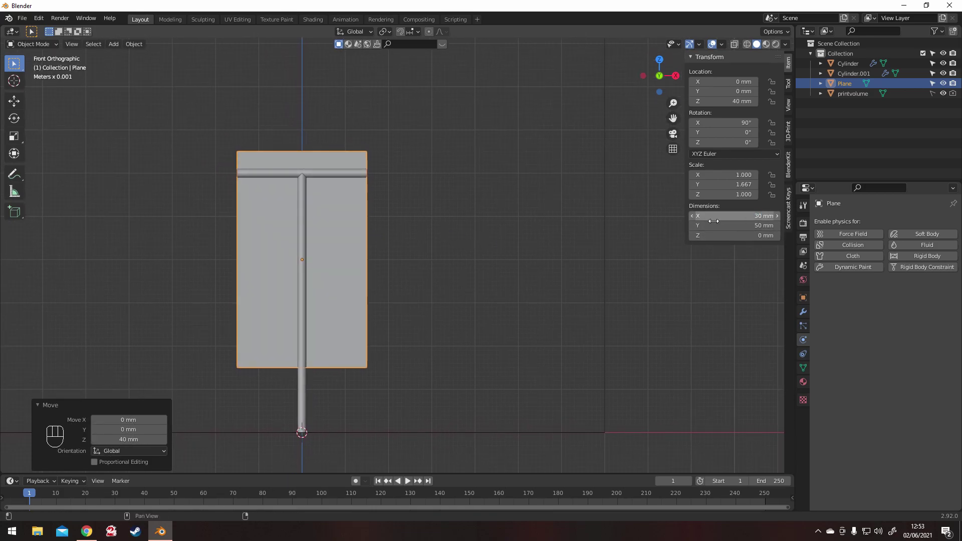
- Move the banner plane 5 mm down along the Z axis so its upper edge lines up with the crossbar
scroll(441, 226, up, 3)
shift+middle_drag(375, 234, 460, 220)
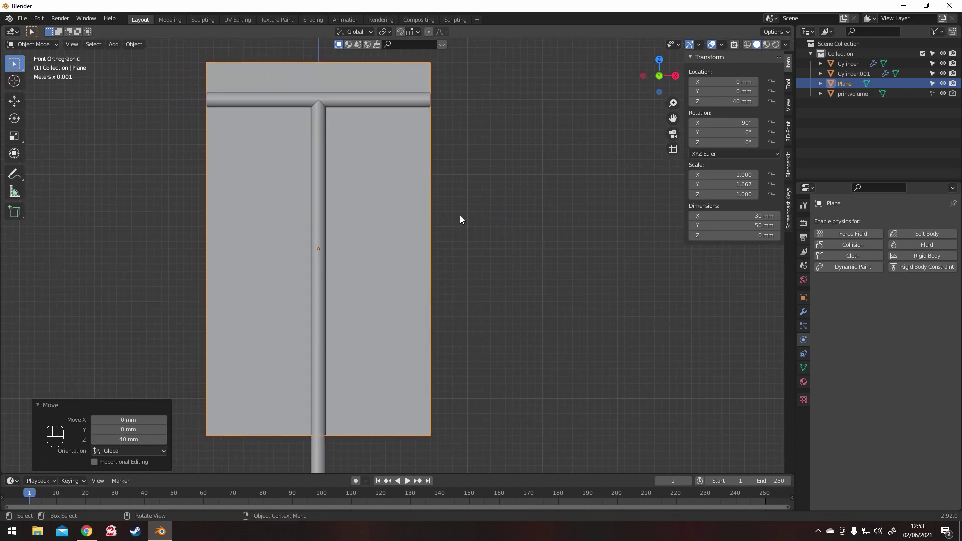
key(g)
key(z)
key(ctrl)
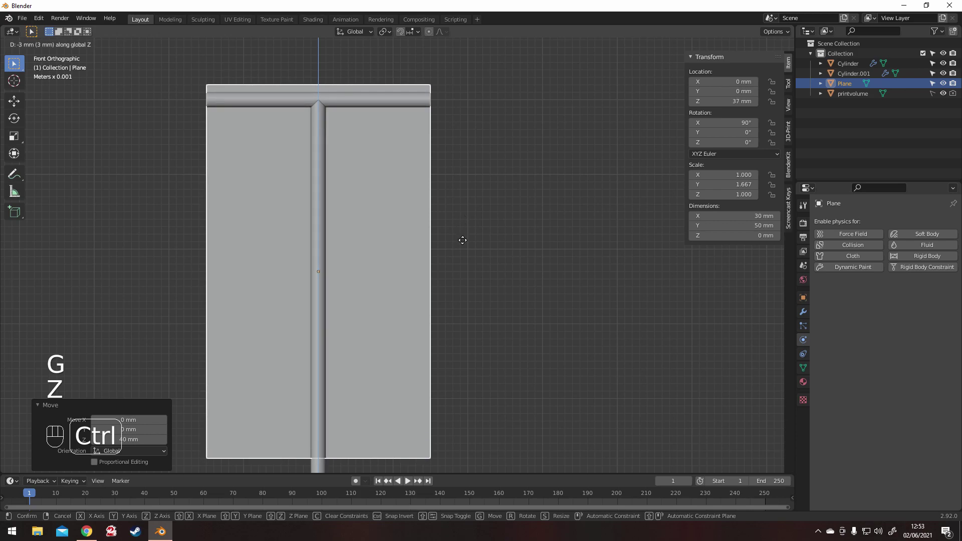
click(459, 253)
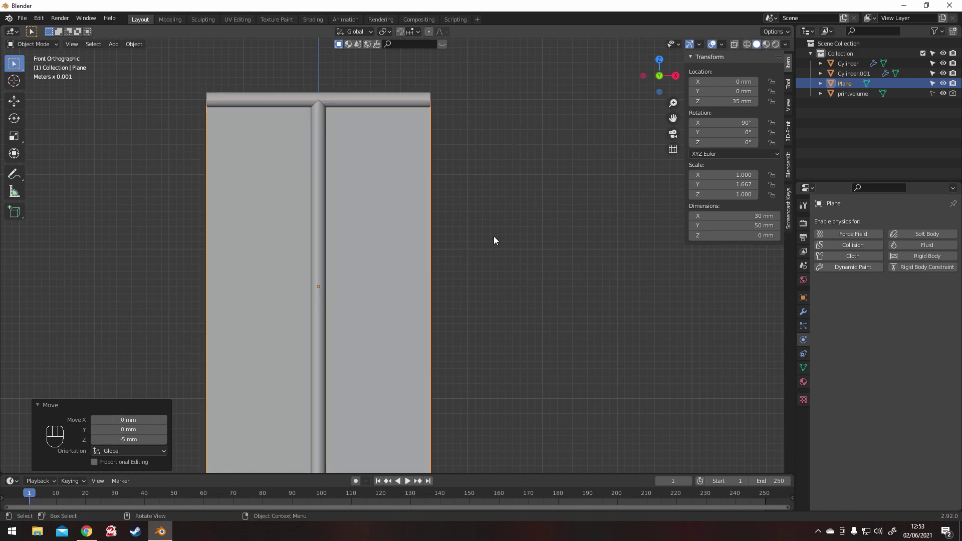
- Move the banner plane -2 mm along the Y axis so it sits in front of the pole
key(KP_3)
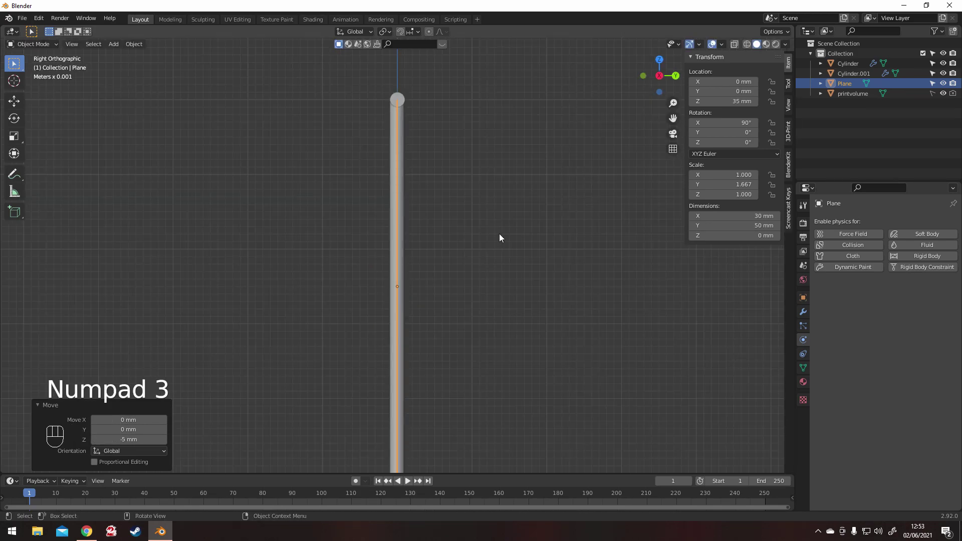
key(g)
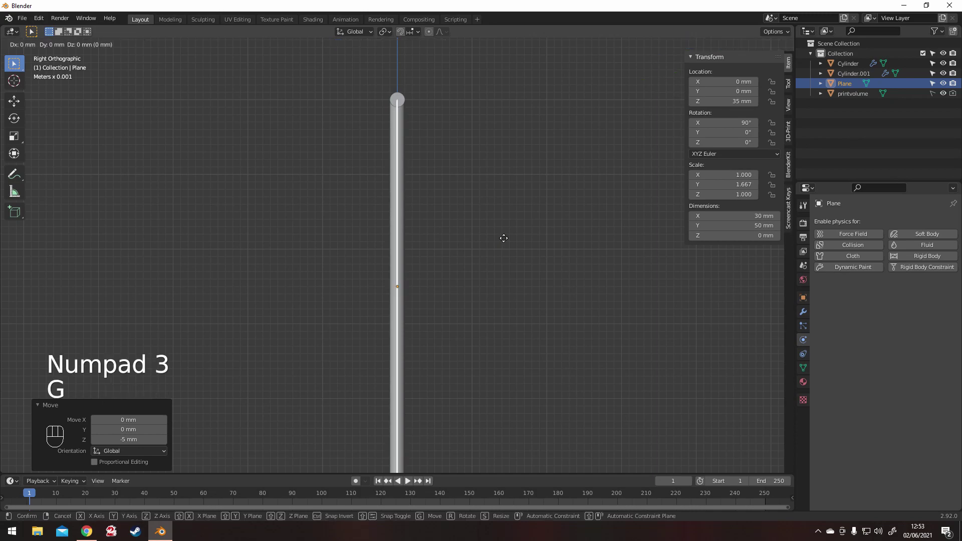
key(y)
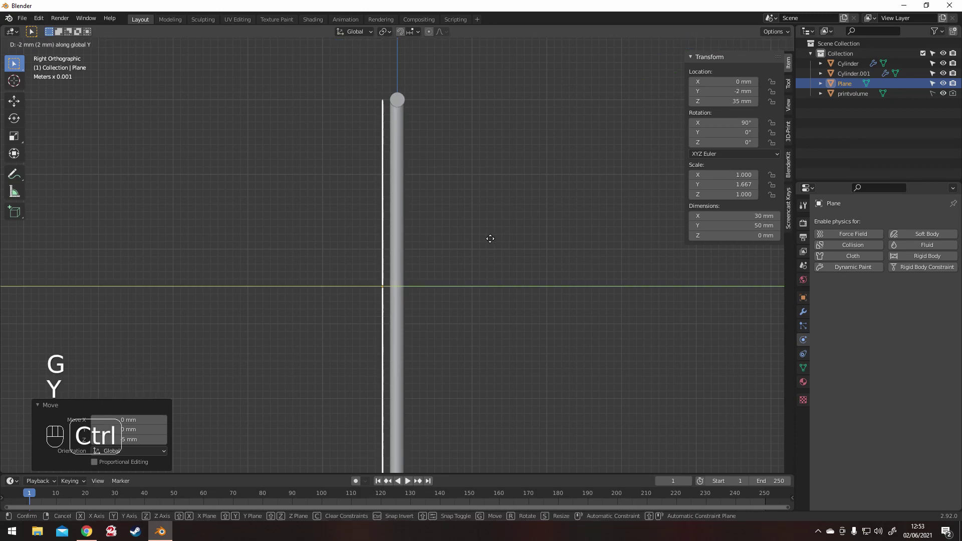
ctrl+click(485, 238)
- Apply the banner plane's rotation and scale
middle_drag(432, 197, 509, 199)
key(ctrl+a)
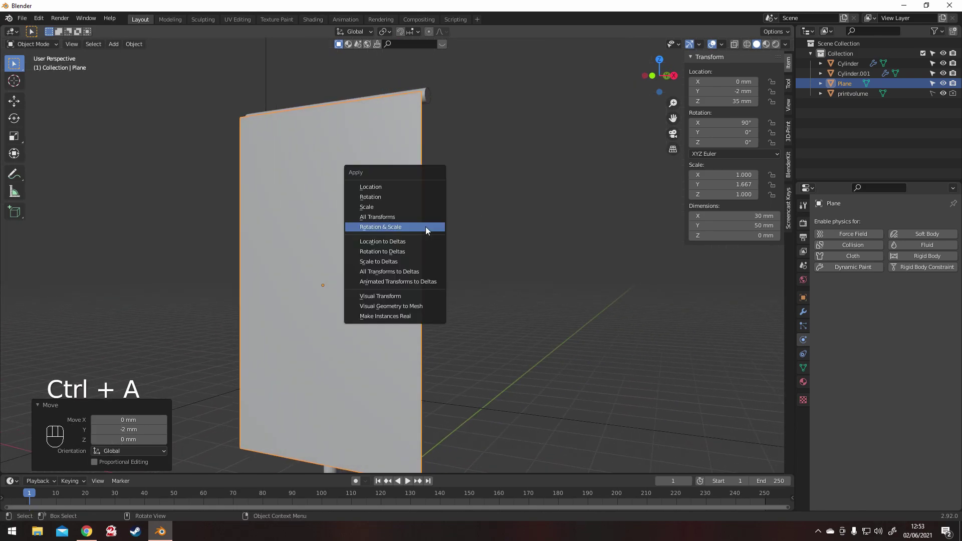
click(425, 228)
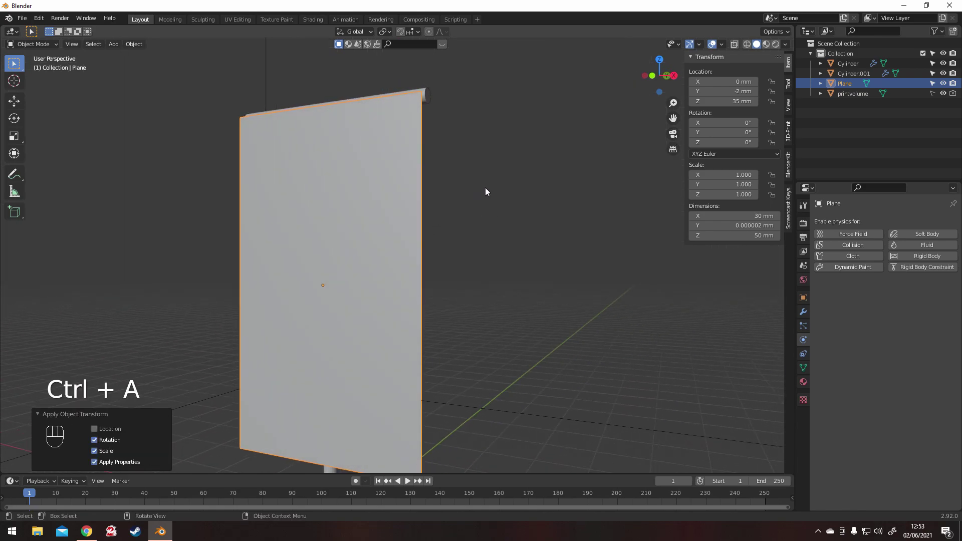
- Edit the banner plane's mesh and add four evenly spaced horizontal loop cuts across it
middle_drag(485, 191, 420, 219)
key(Tab)
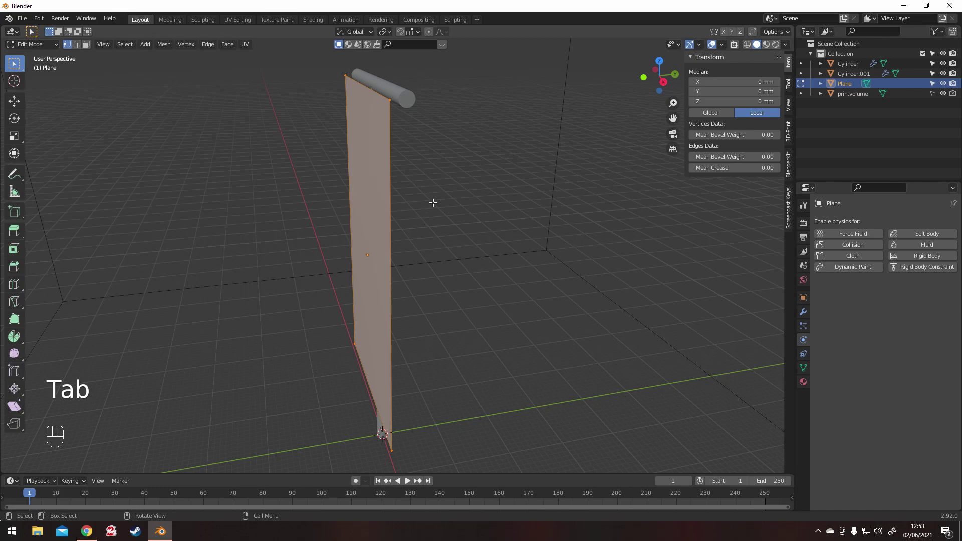
middle_drag(422, 189, 483, 176)
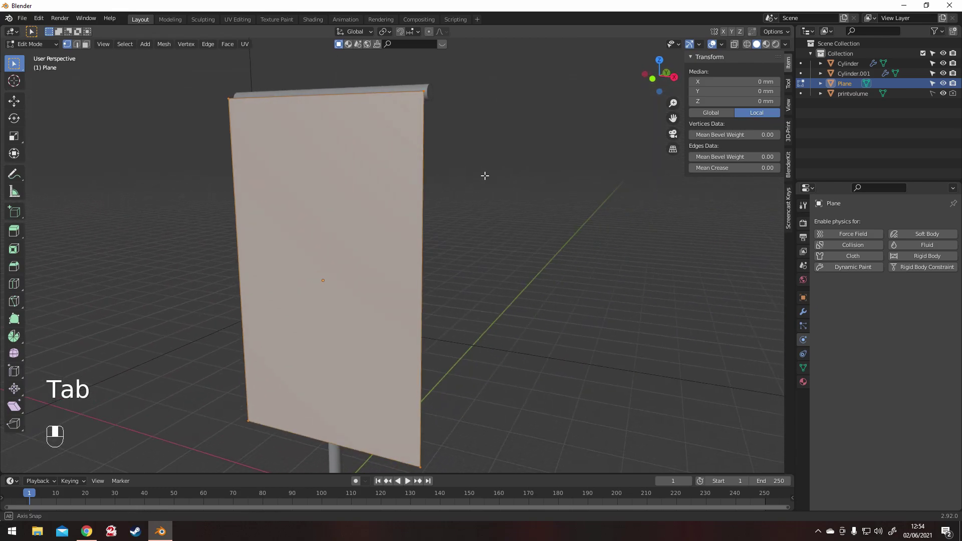
key(KP_1)
scroll(486, 174, down, 2)
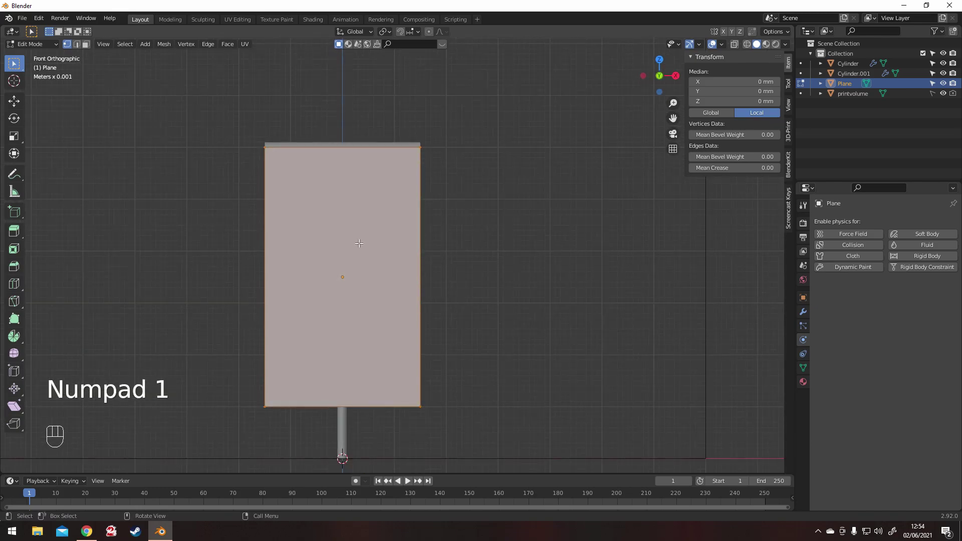
key(ctrl+r)
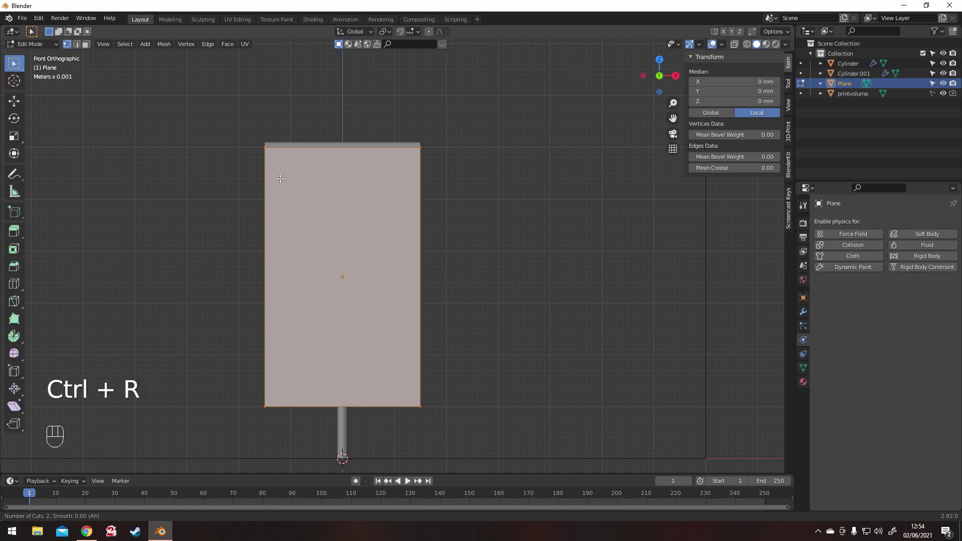
scroll(272, 165, up, 2)
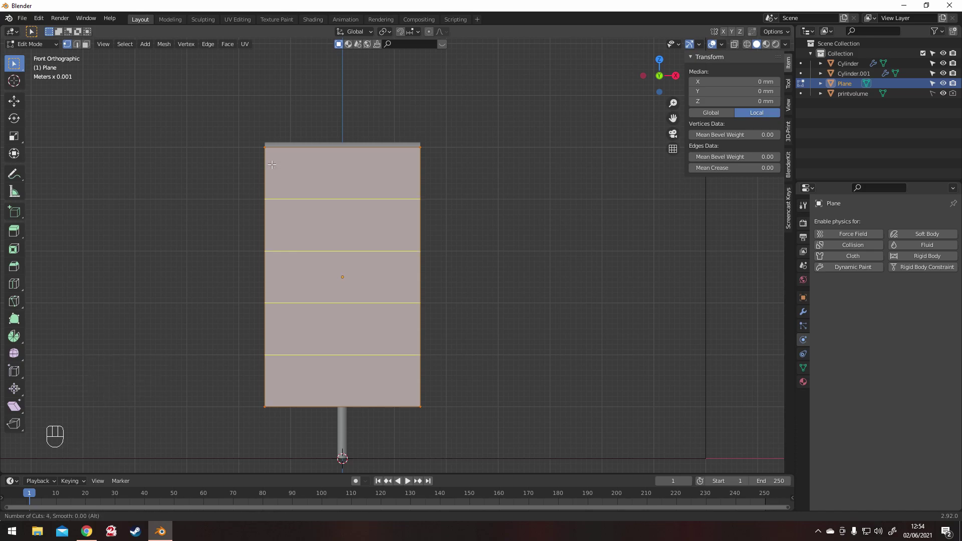
click(269, 162)
click(268, 161)
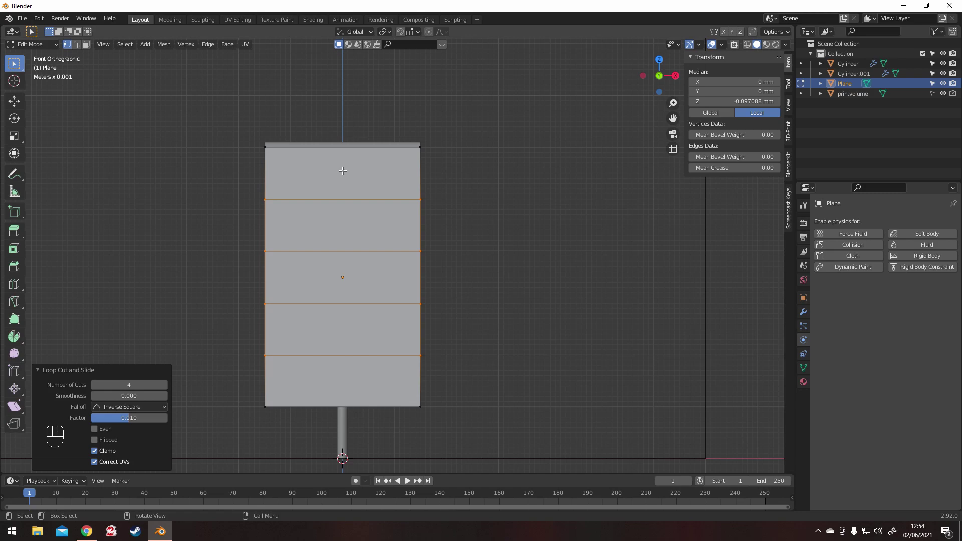
- Add two vertical loop cuts to the banner mesh, evenly spaced without sliding them
key(ctrl+r)
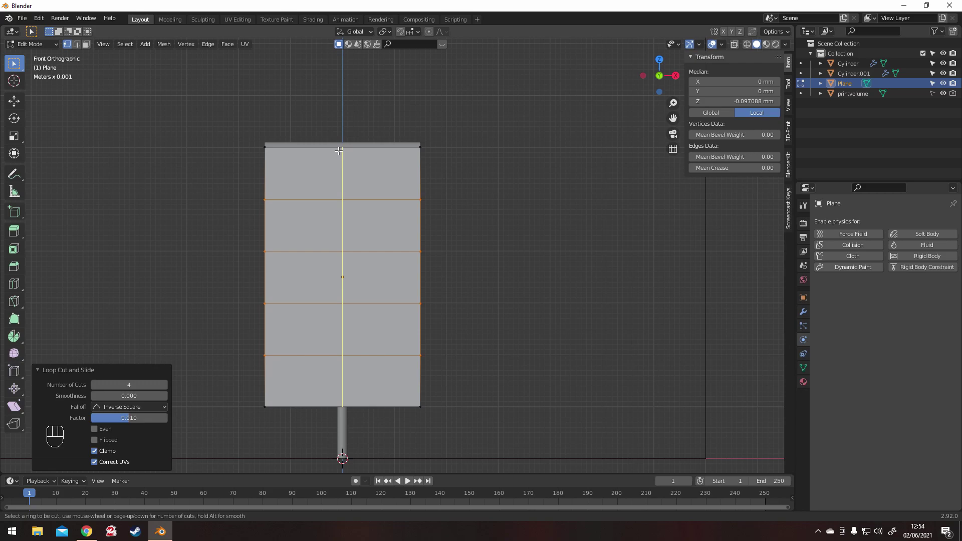
scroll(339, 151, up, 1)
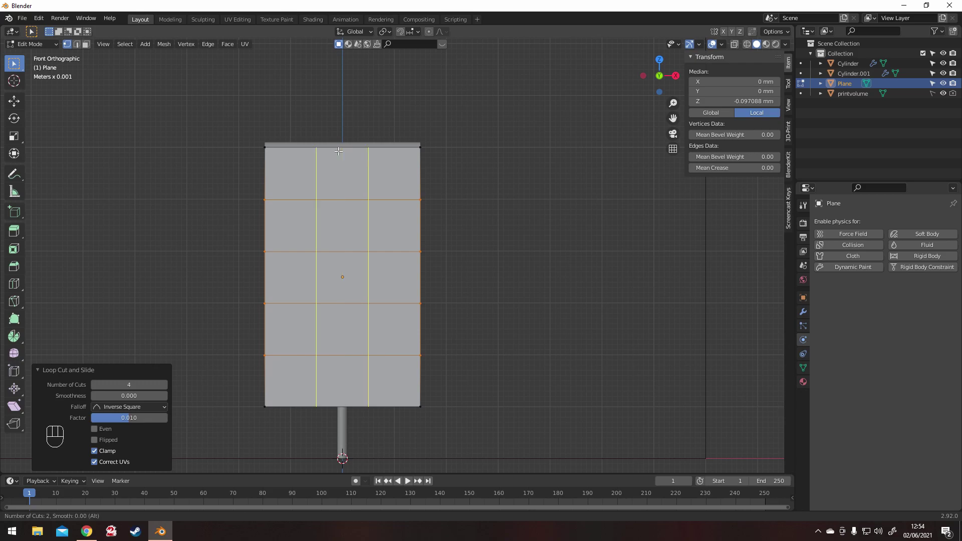
click(339, 151)
right_click(339, 152)
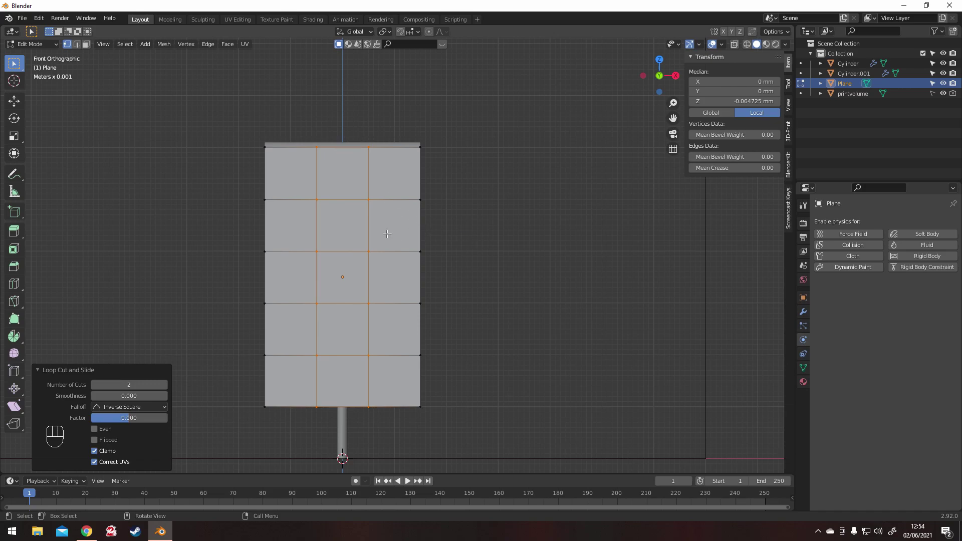
- Subdivide all faces of the banner mesh with 10 cuts
key(a)
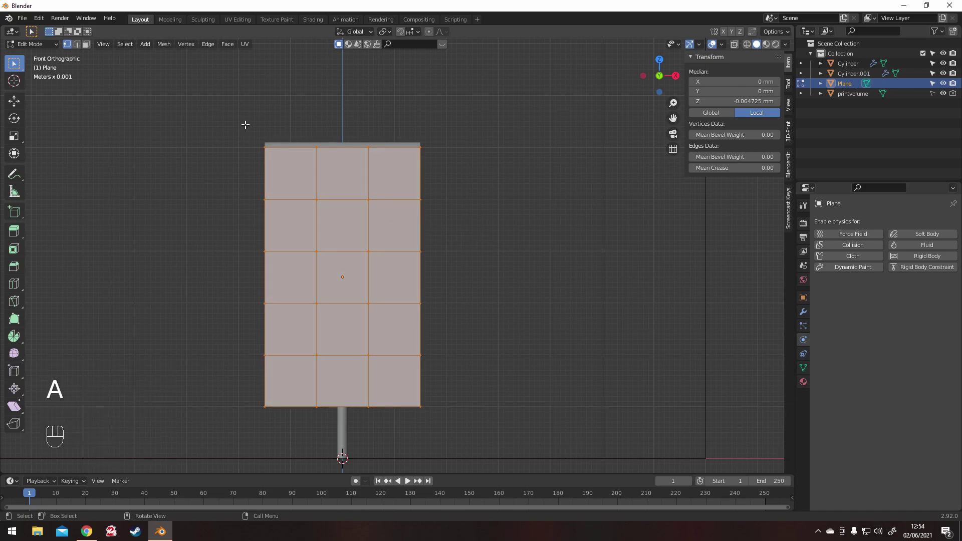
key(3)
right_click(382, 245)
click(381, 244)
double_click(129, 396)
text(10)
key(Return)
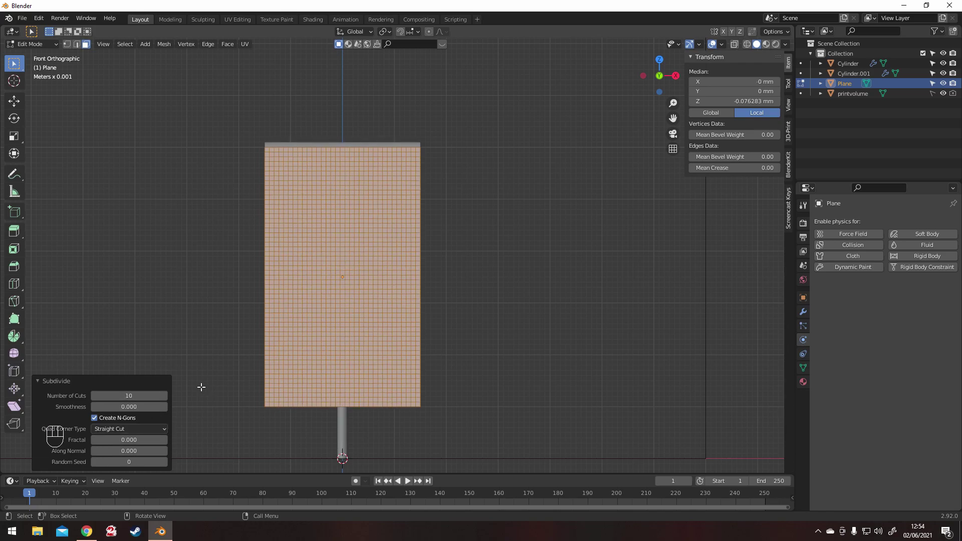
- Try subdividing the whole banner mesh a second time with 4 cuts
right_click(319, 305)
click(319, 306)
click(164, 396)
click(165, 396)
click(165, 395)
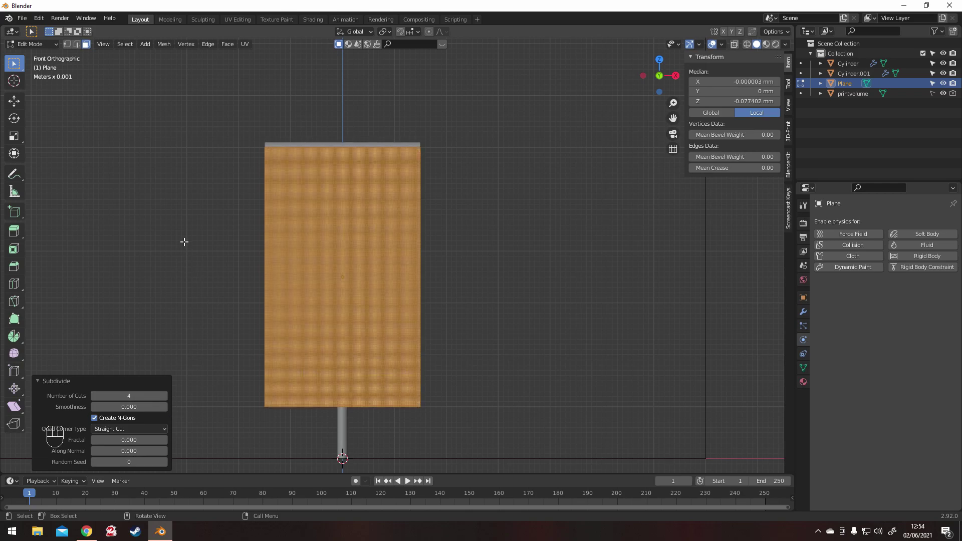
middle_drag(182, 241, 223, 247)
key(Tab)
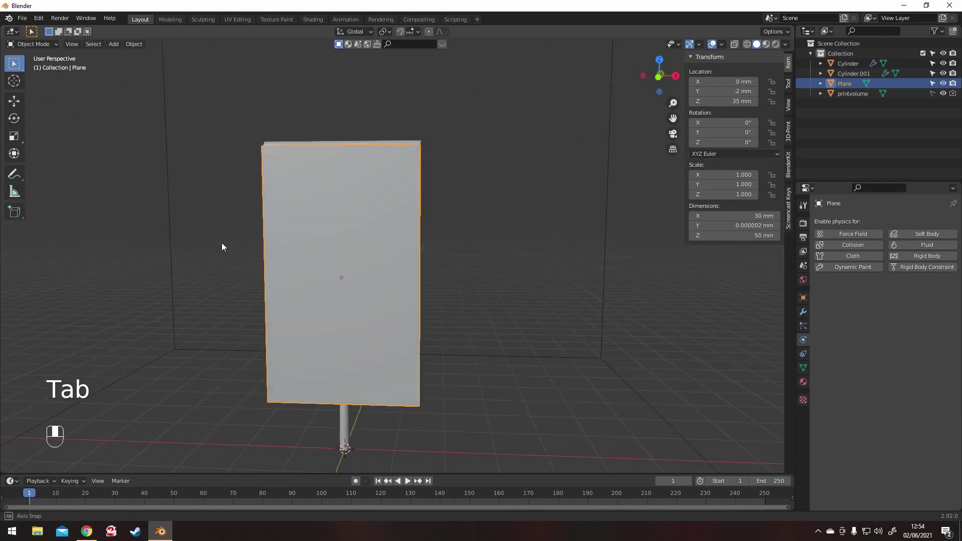
- Undo the second subdivision of the banner mesh
key(Tab)
key(ctrl+z)
key(ctrl+z)
key(ctrl+z)
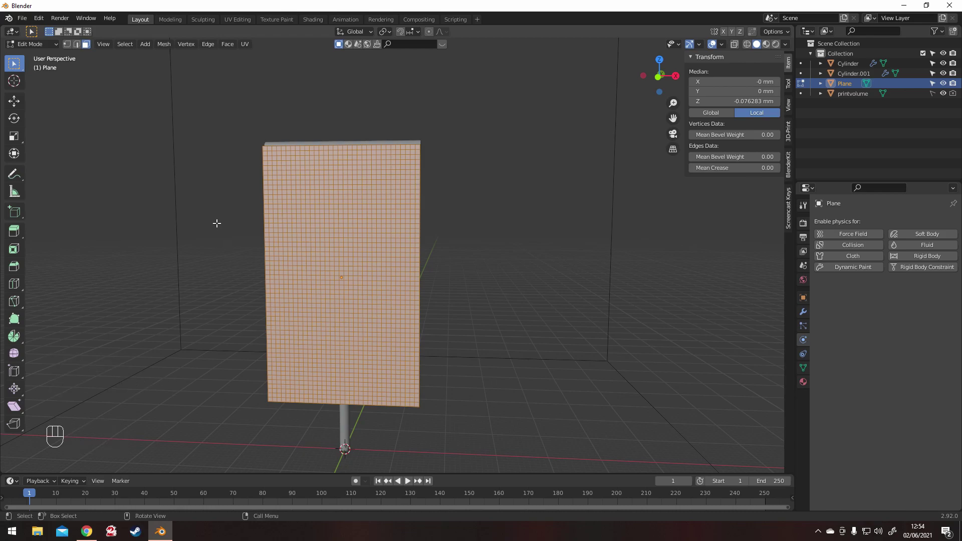
- Select the row of edges along the top of the banner mesh in edge select mode
shift+middle_drag(200, 214, 212, 284)
scroll(212, 284, up, 2)
key(2)
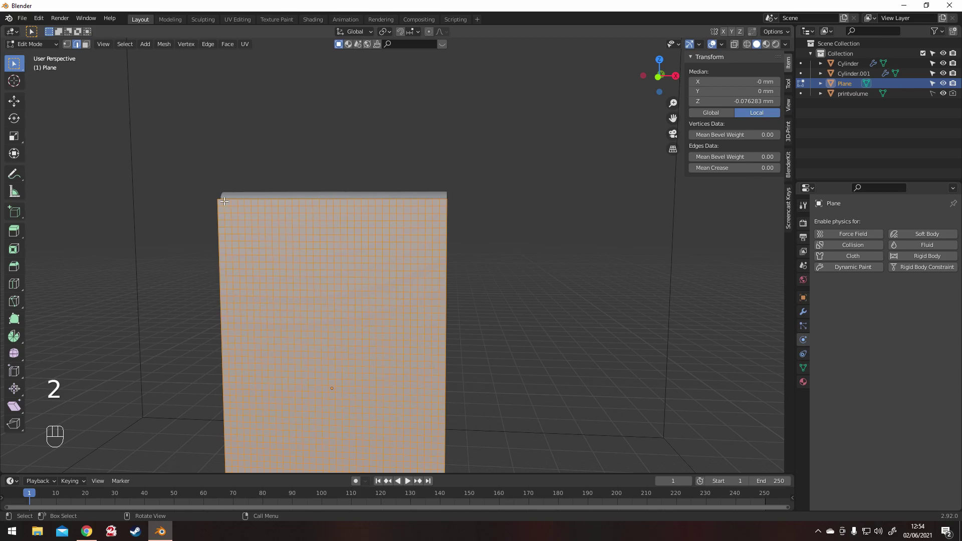
key(KP_1)
scroll(224, 201, up, 3)
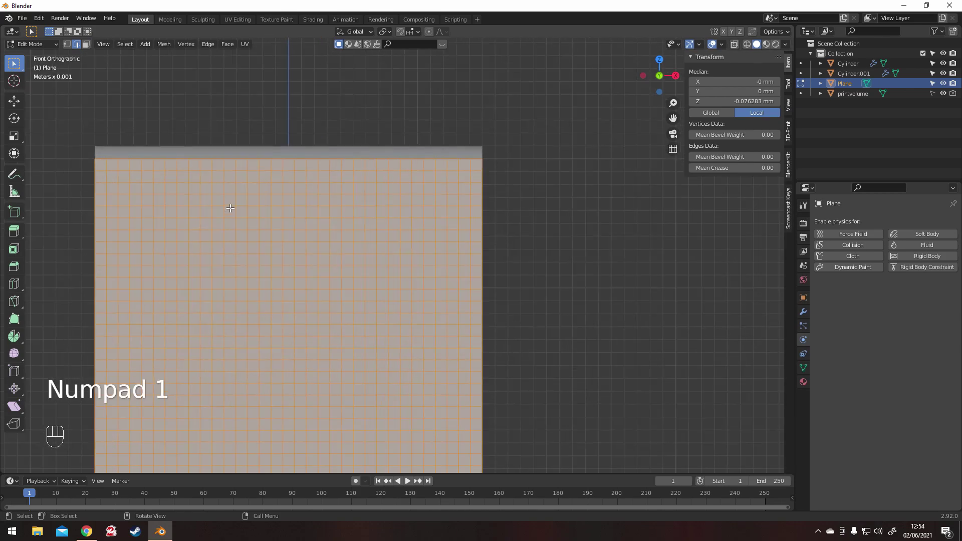
alt+click(105, 159)
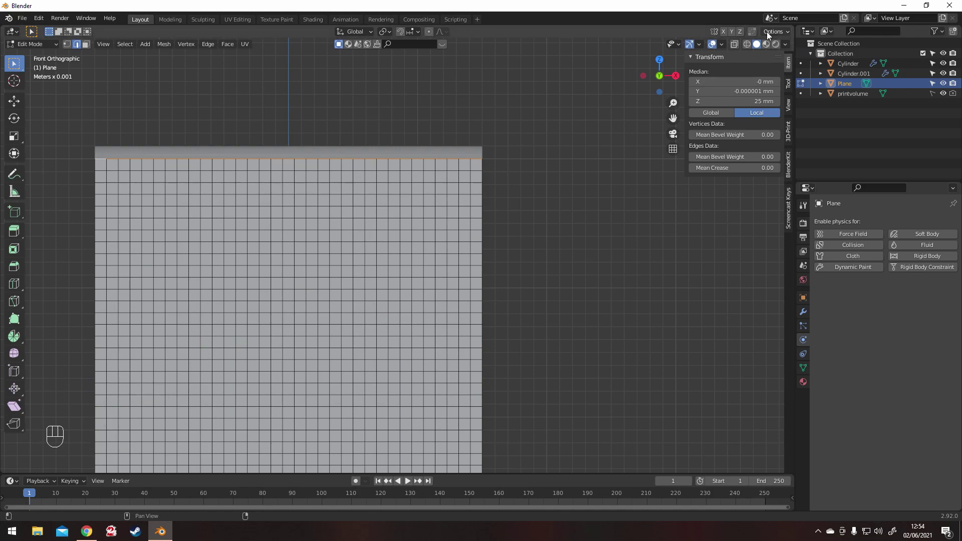
- With X-ray on, circle-deselect three gaps of five edges along the top row, leaving four symmetric segments for tabs
click(735, 44)
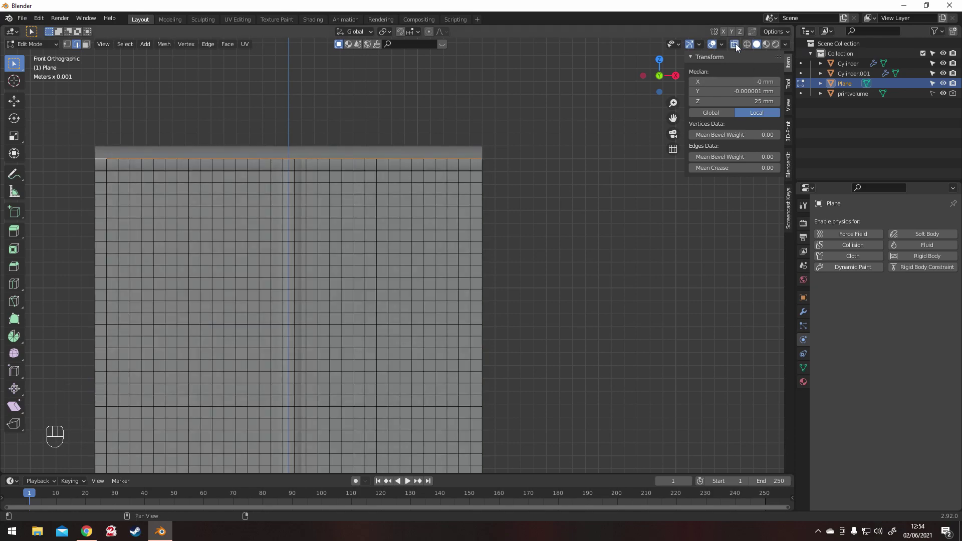
key(c)
click(296, 160)
click(307, 161)
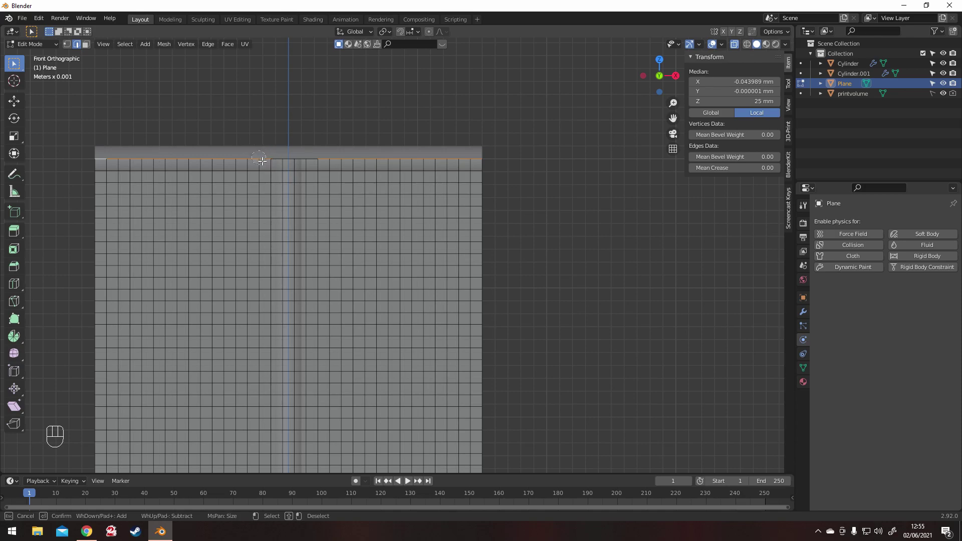
click(216, 163)
middle_drag(189, 162, 208, 160)
middle_click(383, 162)
middle_click(404, 159)
middle_click(165, 161)
drag(275, 160, 226, 162)
click(243, 164)
middle_click(412, 163)
right_click(403, 115)
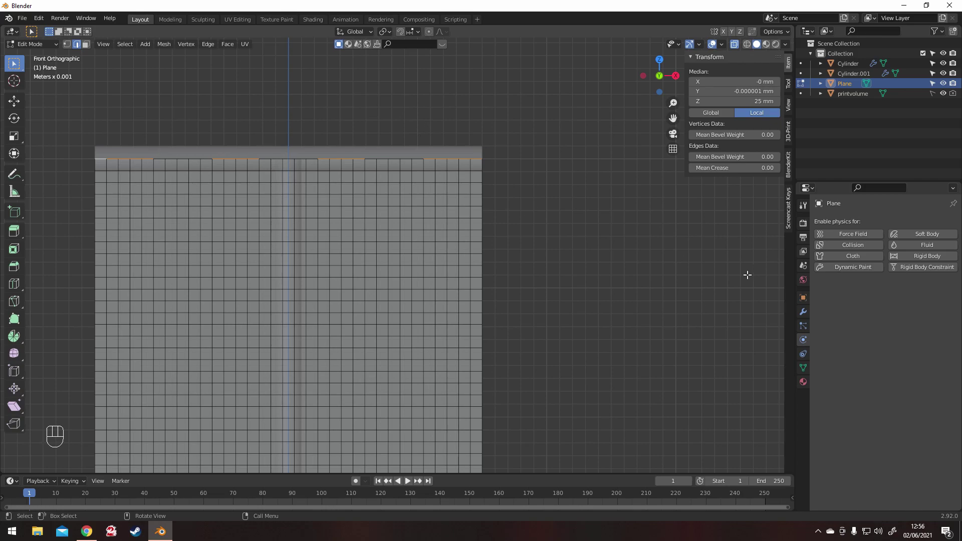
- Extrude the four selected top edge segments 1 mm up along the Z axis to form hanging tabs
click(803, 368)
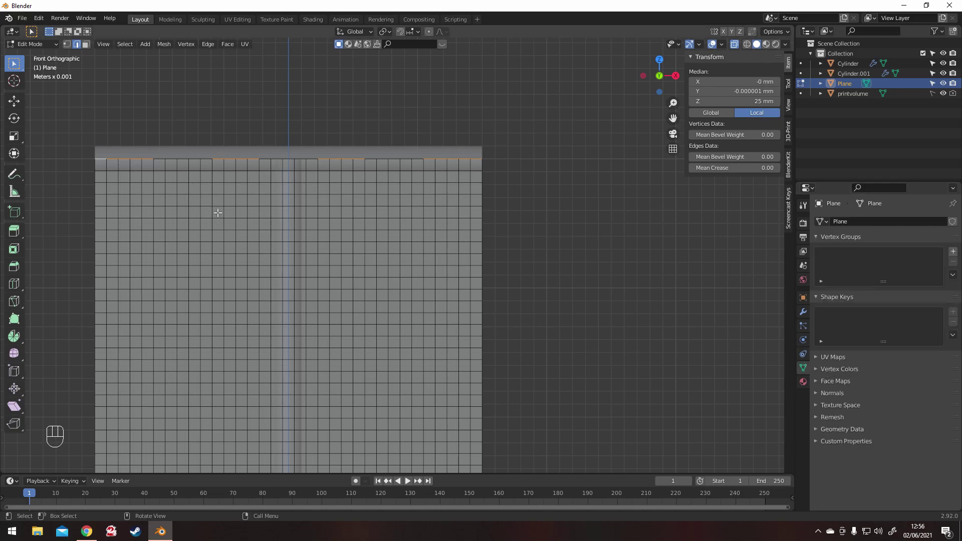
key(e)
key(z)
key(ctrl)
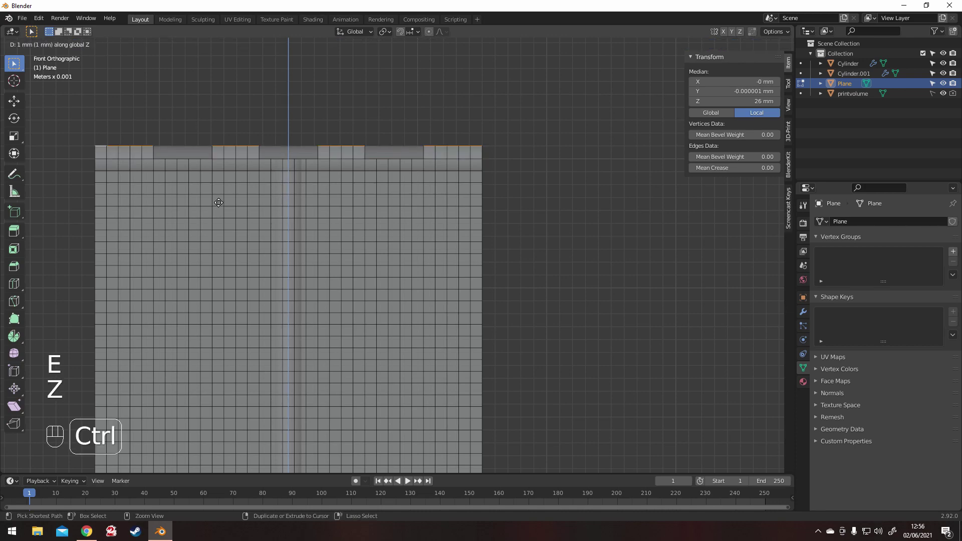
click(218, 203)
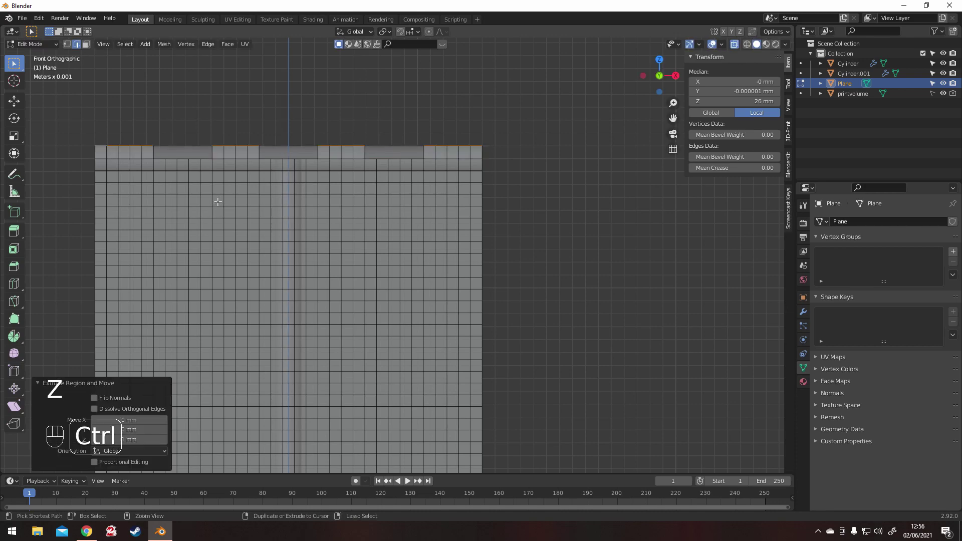
- Extrude the tabs' upper edges another 1 mm upward and view them from the side
key(e)
key(ctrl)
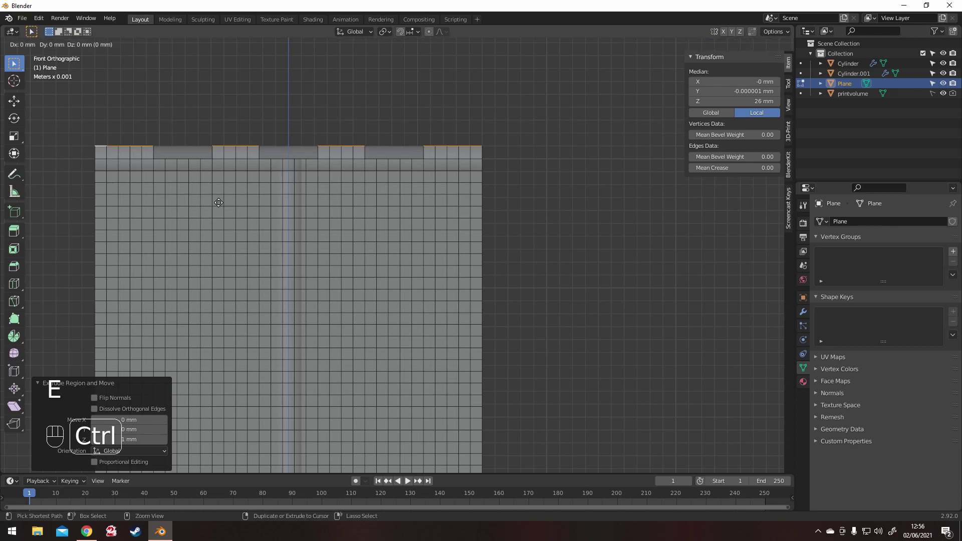
click(220, 195)
middle_drag(232, 193, 334, 194)
key(KP_3)
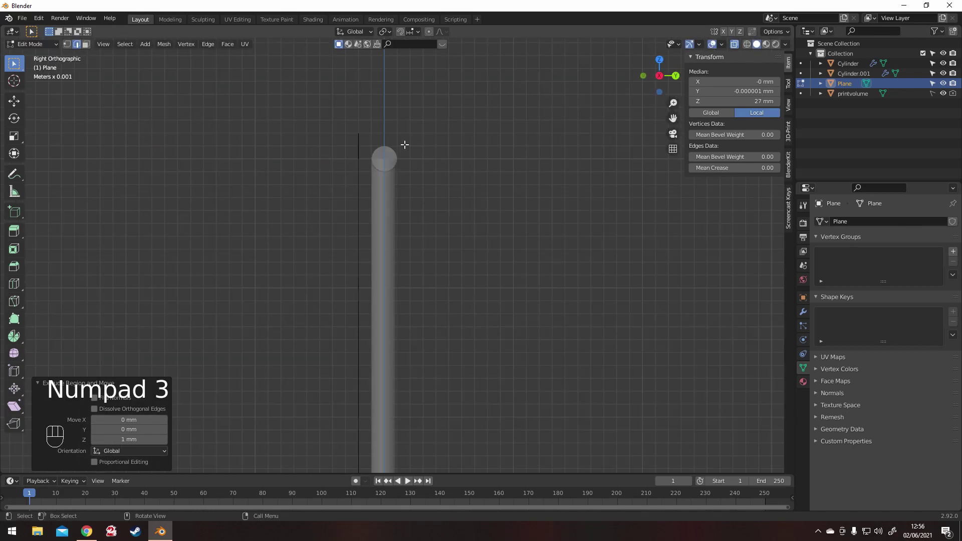
- Extrude the tab edges 4 mm along Y over the crossbar and then 4 mm down on its far side
key(e)
key(ctrl)
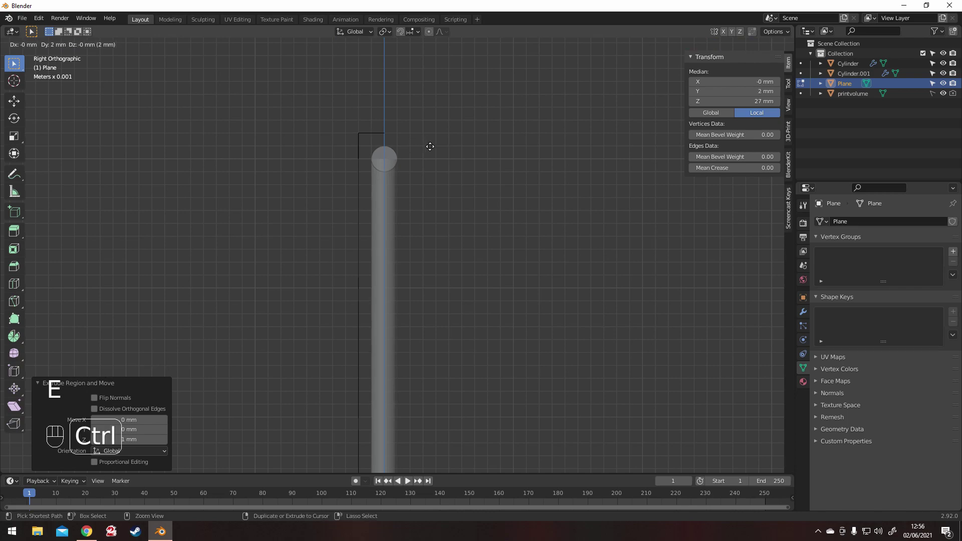
click(453, 142)
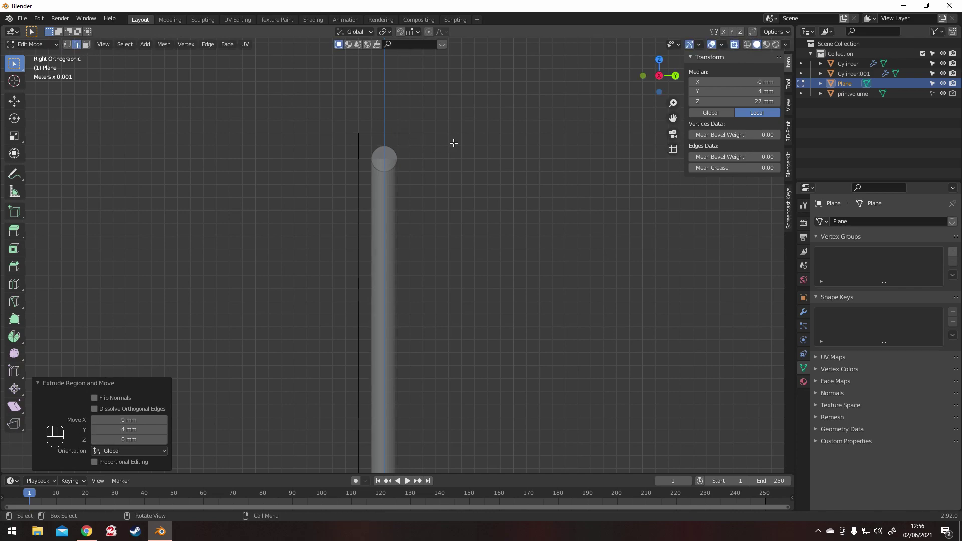
key(e)
key(z)
key(ctrl)
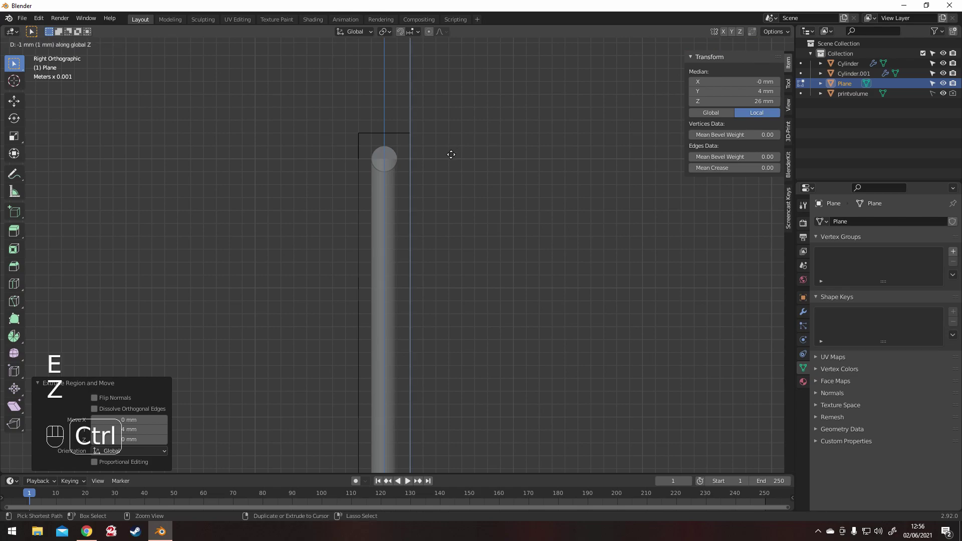
click(449, 199)
mouse_move(440, 197)
middle_down()
mouse_move(366, 208)
mouse_move(440, 198)
mouse_move(425, 193)
mouse_move(440, 205)
middle_up()
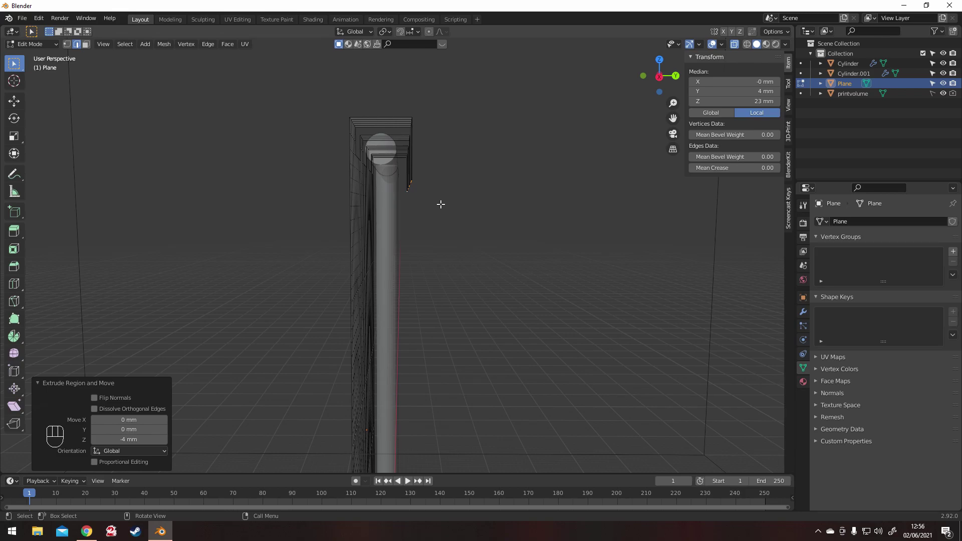
- Undo the tab extrusions back to the four selected segments on the banner's top edge and return to the side view
key(ctrl+z)
key(ctrl+z)
key(ctrl+z)
key(ctrl+z)
middle_drag(436, 204, 399, 205)
key(KP_3)
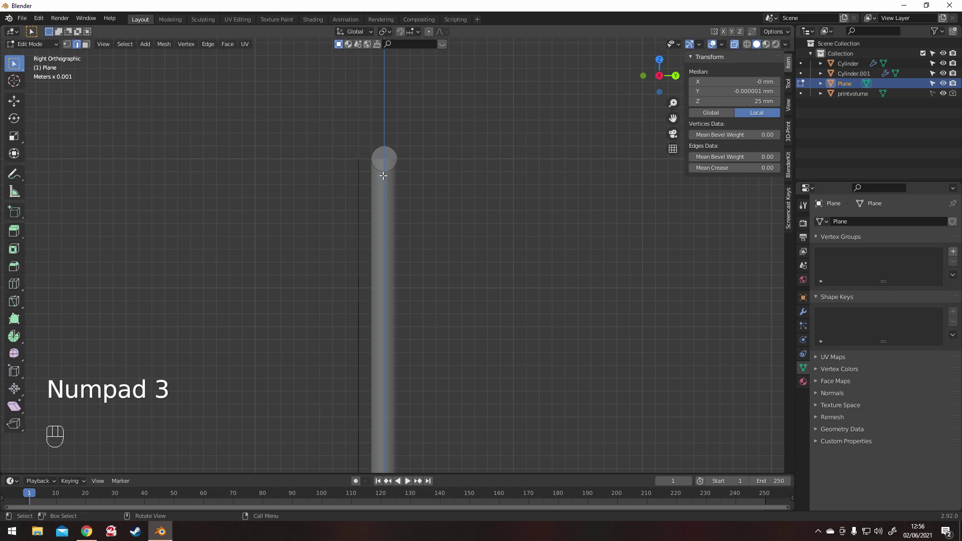
- Extrude the four selected top edge segments 4 mm along Y across the crossbar
key(e)
key(ctrl)
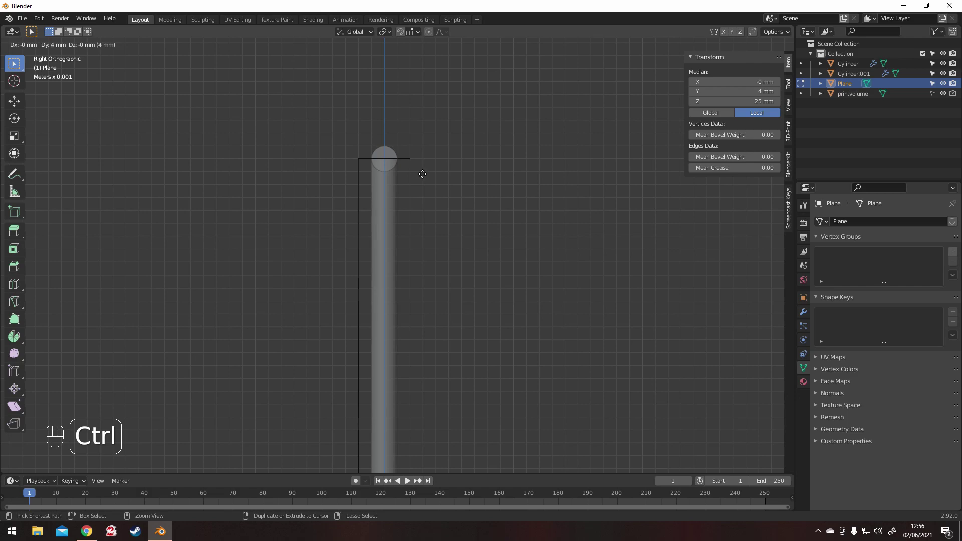
click(422, 174)
- Extrude the tab edges 4 mm down on the far side of the crossbar, then 3 mm back toward the banner
key(e)
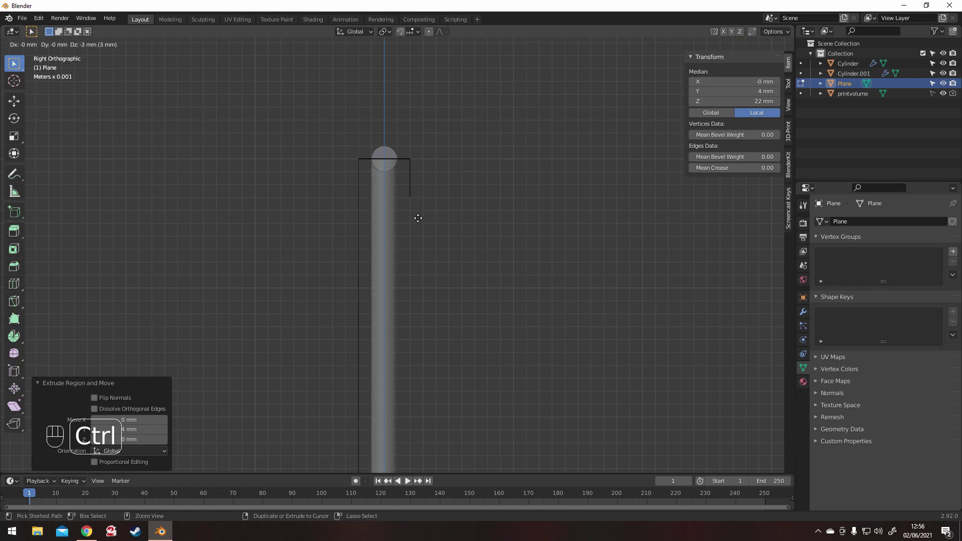
ctrl+click(417, 222)
key(e)
ctrl+click(381, 222)
middle_drag(381, 222, 556, 236)
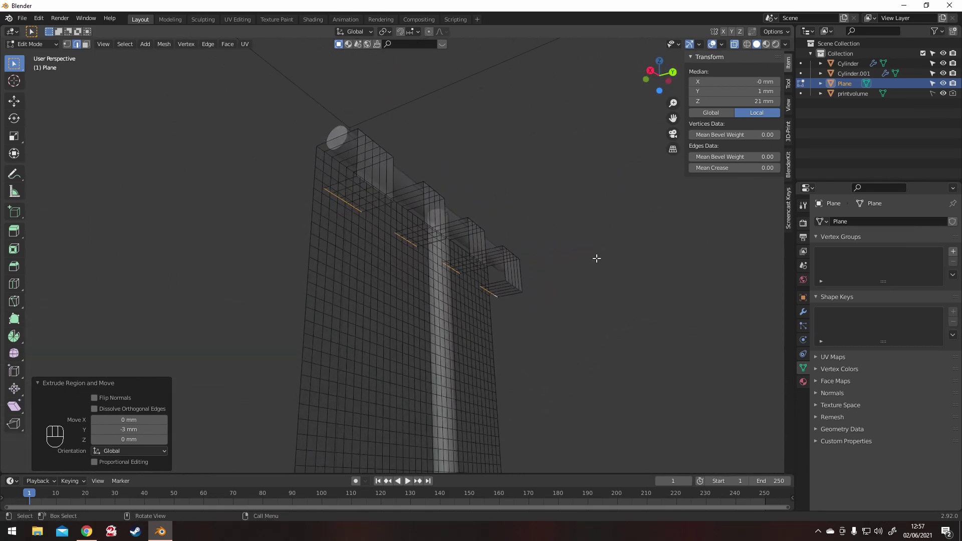
- Create a vertex group named pin and assign the selected tab end edges to it
click(952, 251)
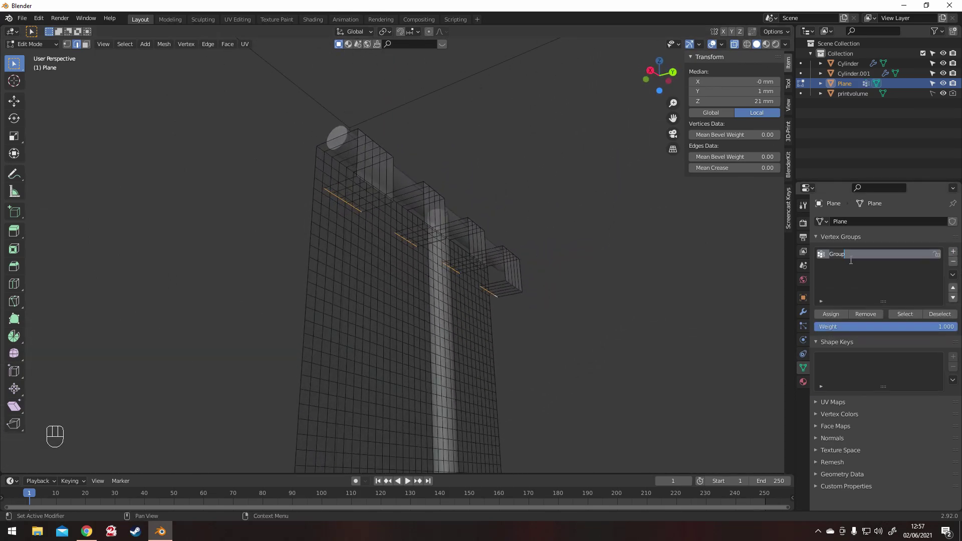
text(pl)
click(836, 312)
middle_drag(422, 262, 385, 166)
middle_drag(363, 134, 382, 154)
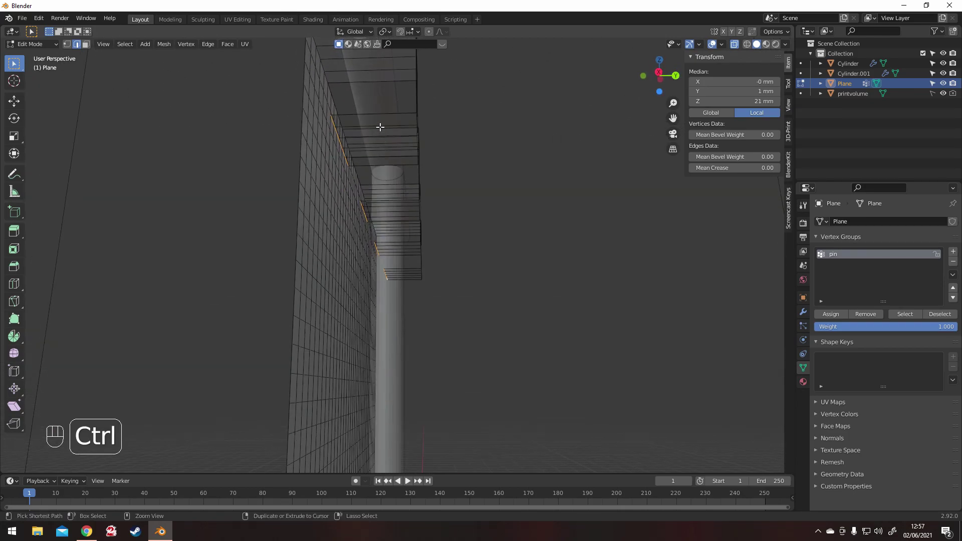
key(ctrl+r)
scroll(380, 127, up, 1)
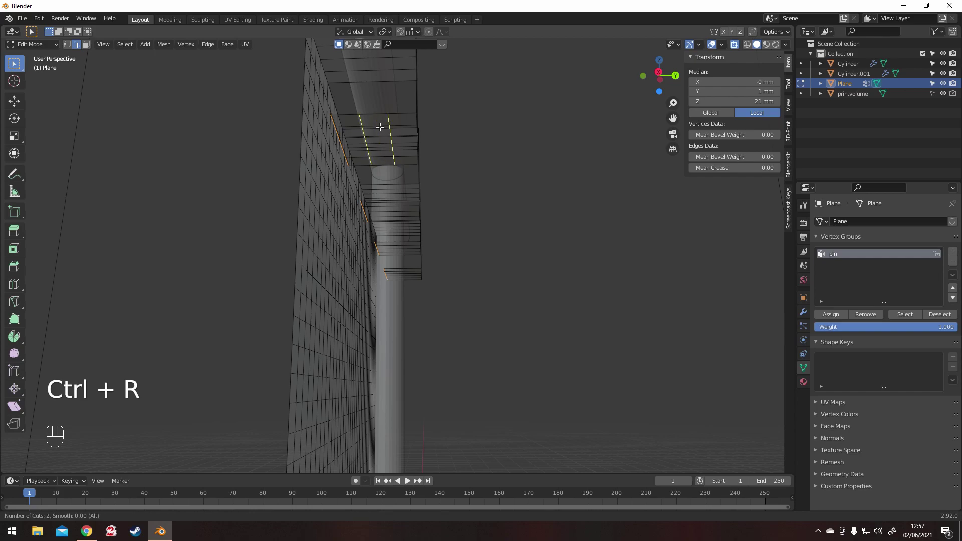
click(379, 127)
right_click(379, 127)
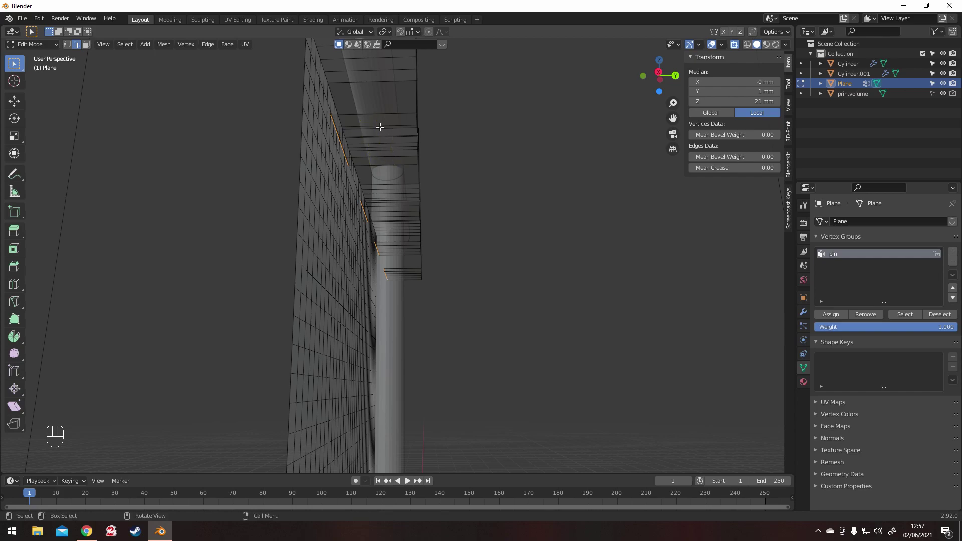
- From the bottom view, add three evenly spaced loop cuts across the upper section of the end tab at positive X and of its neighbour
key(ctrl+KP_7)
key(r)
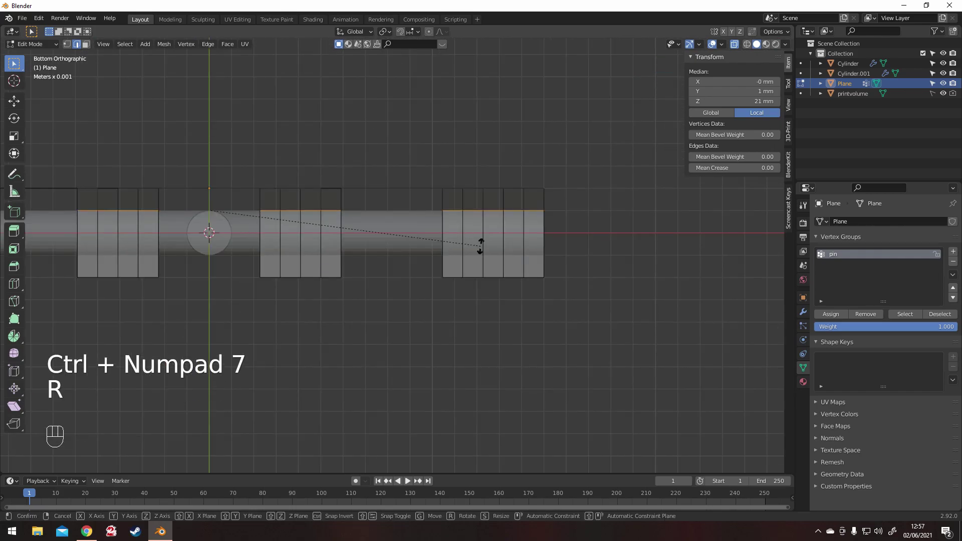
right_click(418, 241)
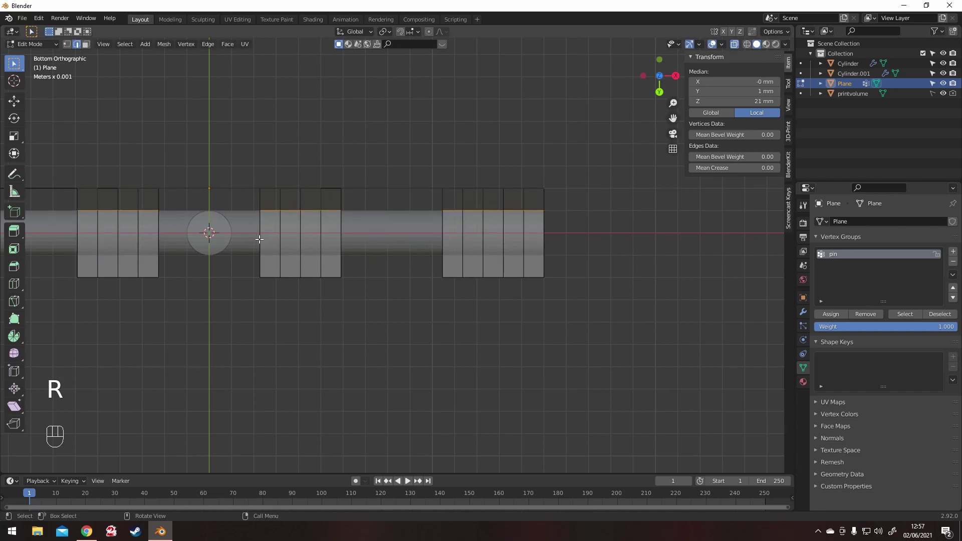
key(ctrl+r)
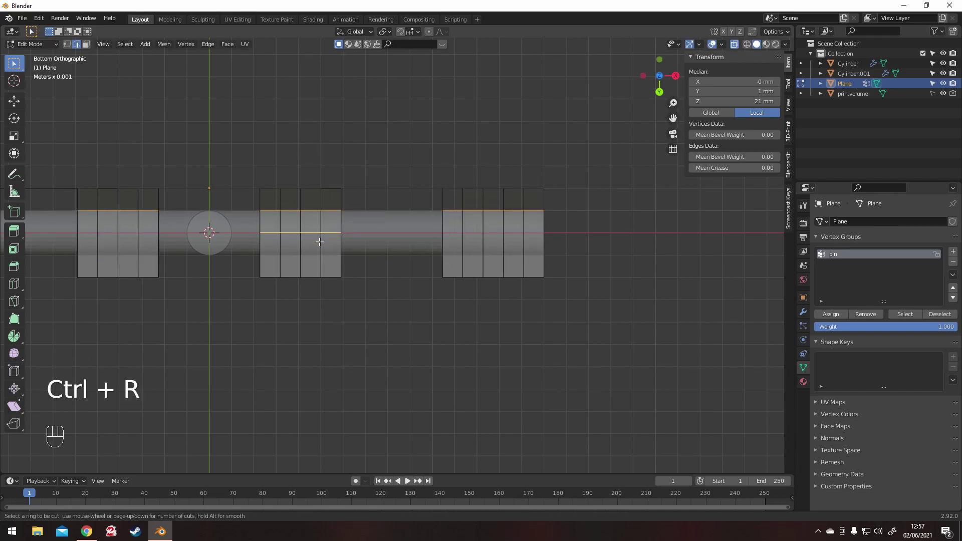
scroll(517, 244, up, 1)
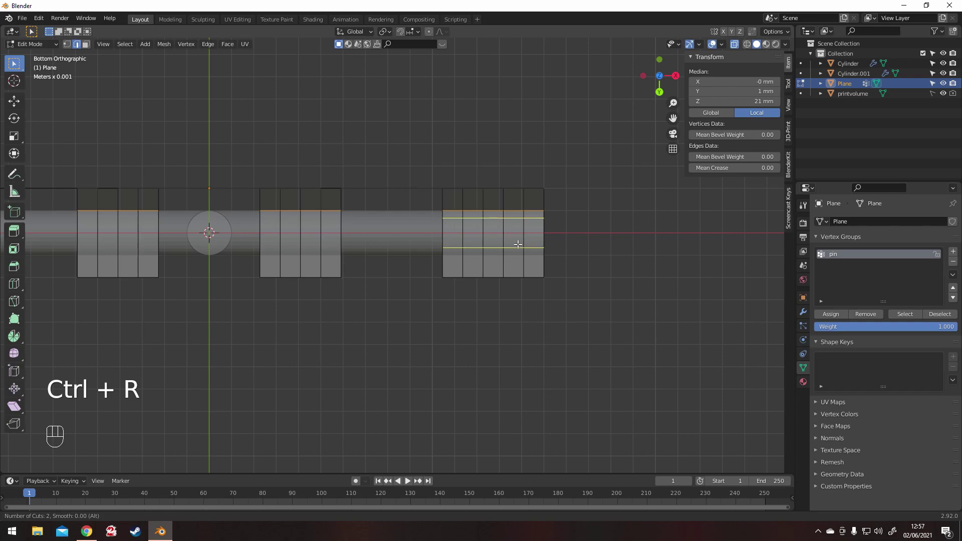
click(518, 244)
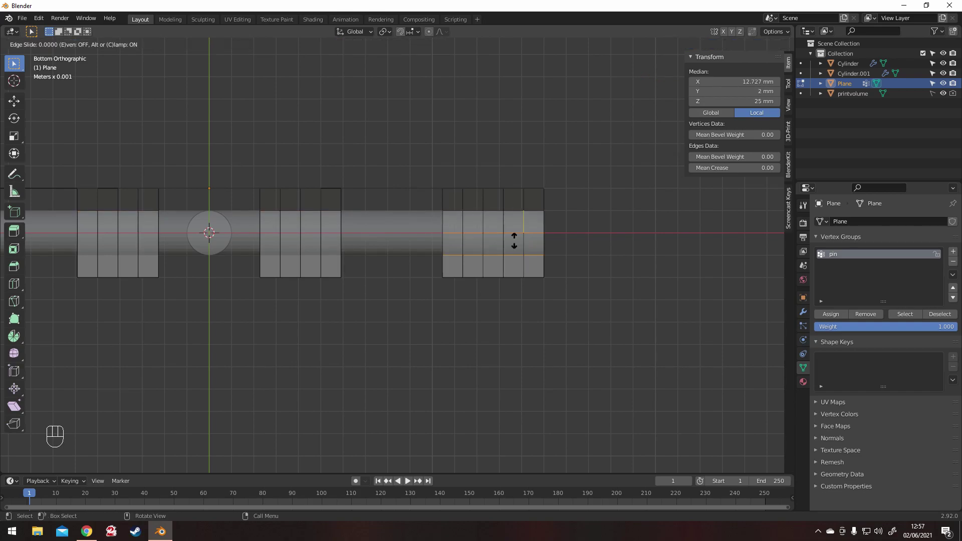
right_click(515, 244)
key(ctrl+r)
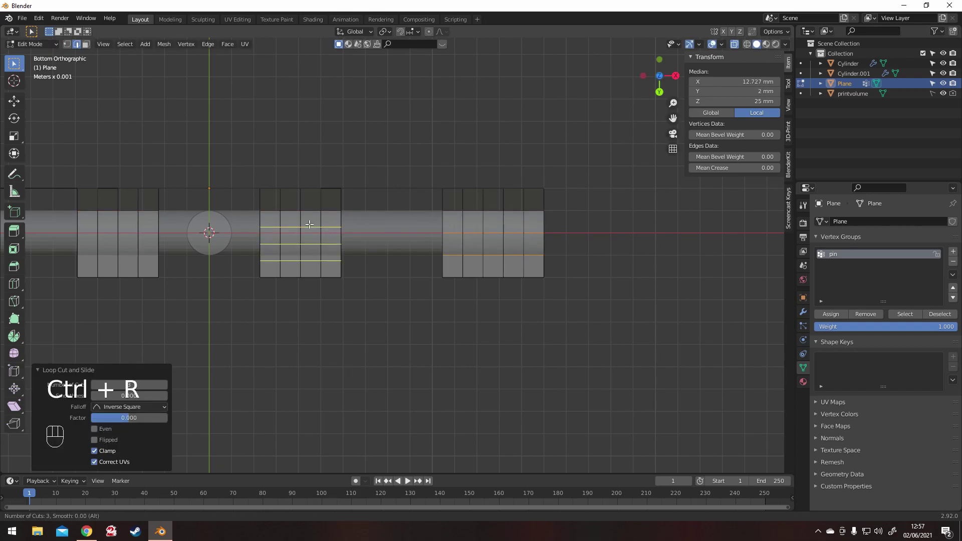
click(303, 215)
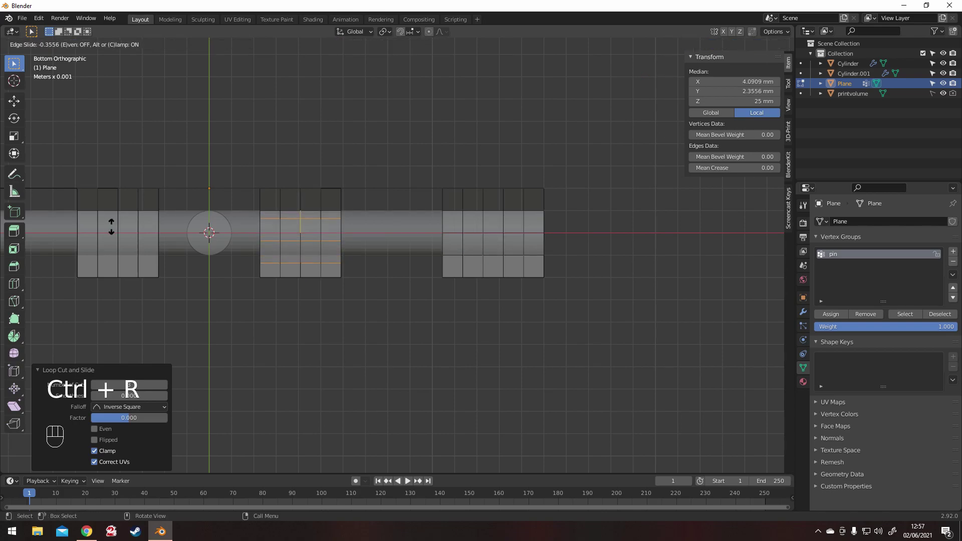
right_click(111, 228)
- Turn off X-ray and add three centred loop cuts across the upper section of the third tab
mouse_move(135, 208)
middle_down()
mouse_move(198, 208)
mouse_move(276, 269)
mouse_move(339, 189)
mouse_move(335, 285)
mouse_move(333, 227)
mouse_move(377, 254)
mouse_move(373, 262)
mouse_move(569, 249)
mouse_move(511, 259)
mouse_move(516, 253)
middle_up()
scroll(362, 222, down, 5)
click(735, 44)
middle_drag(518, 209, 333, 326)
key(ctrl+r)
scroll(337, 344, up, 2)
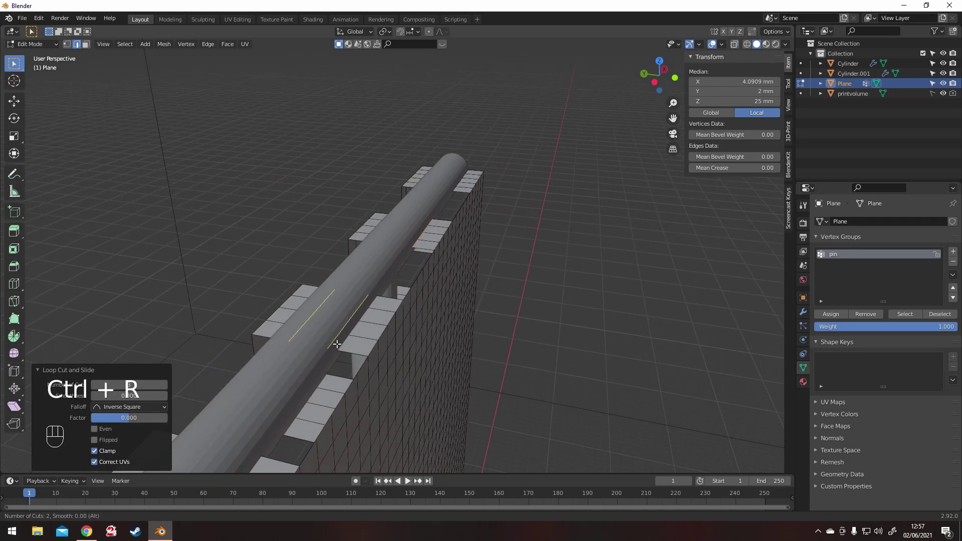
click(337, 343)
click(326, 337)
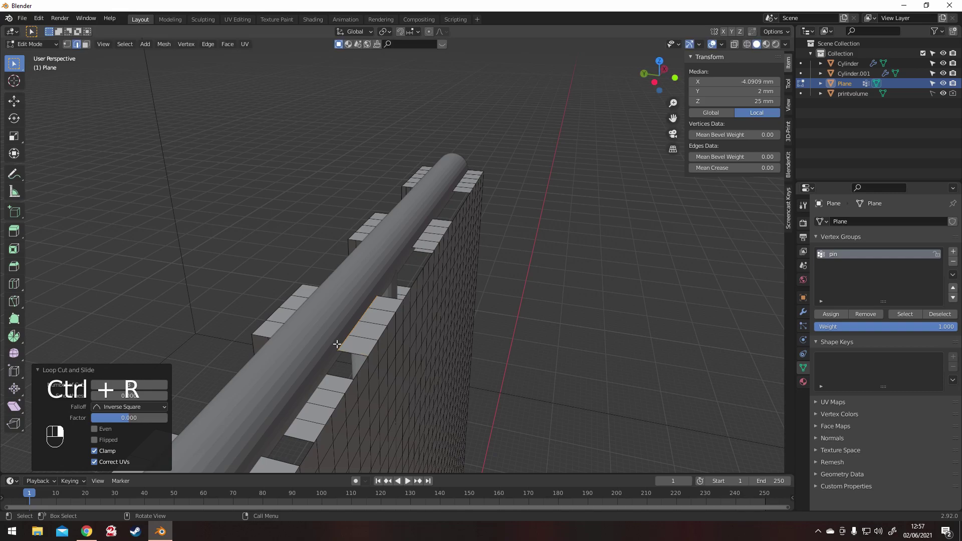
- Add three centred loop cuts across the underside section of the third tab
key(ctrl+r)
scroll(294, 426, up, 2)
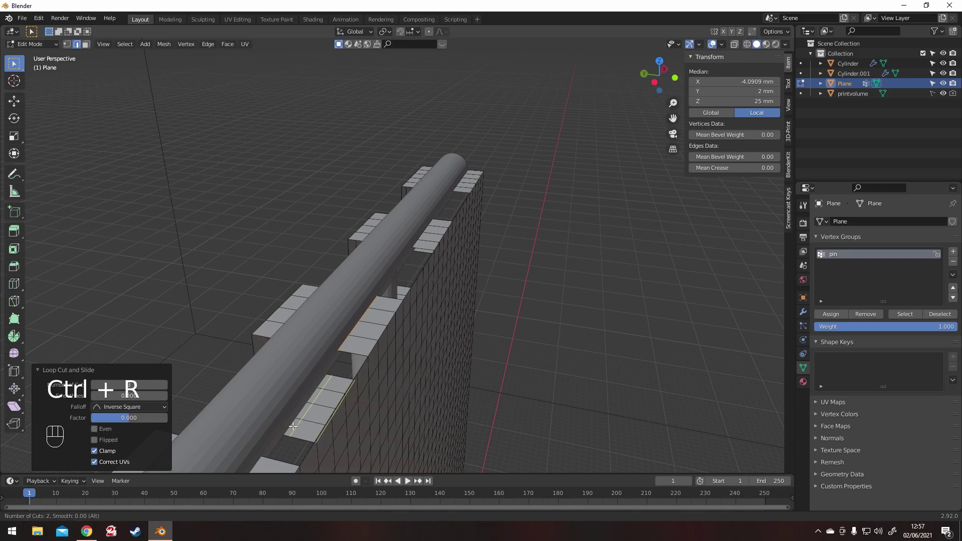
scroll(293, 426, up, 1)
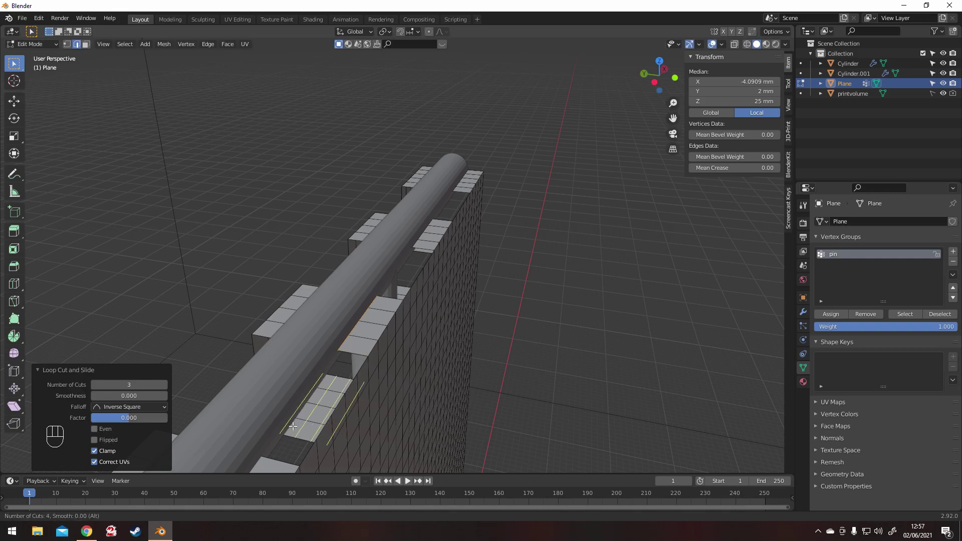
click(293, 425)
right_click(289, 419)
- Hide the crossbar Cylinder.001 and add matching loop cuts across the upper section of the last uncut tab
middle_drag(298, 369, 382, 333)
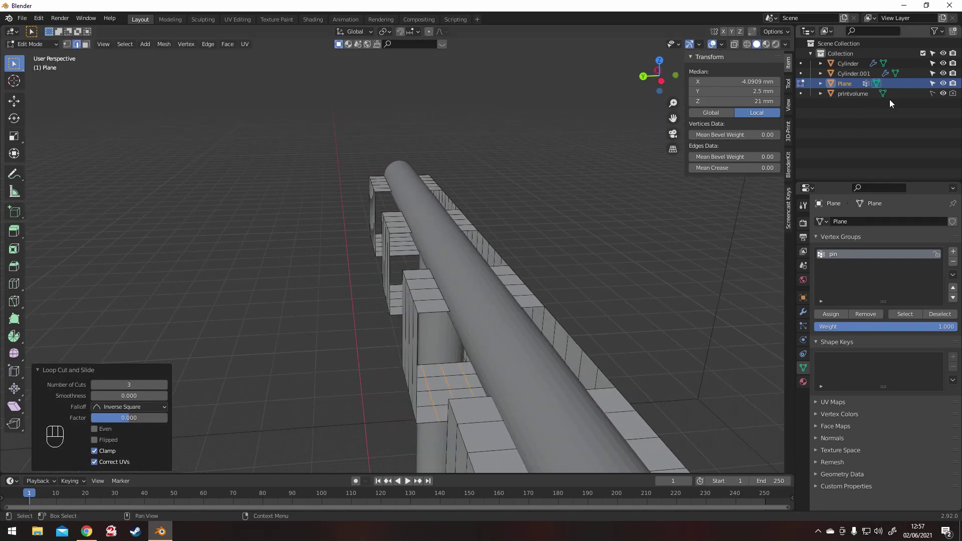
click(942, 74)
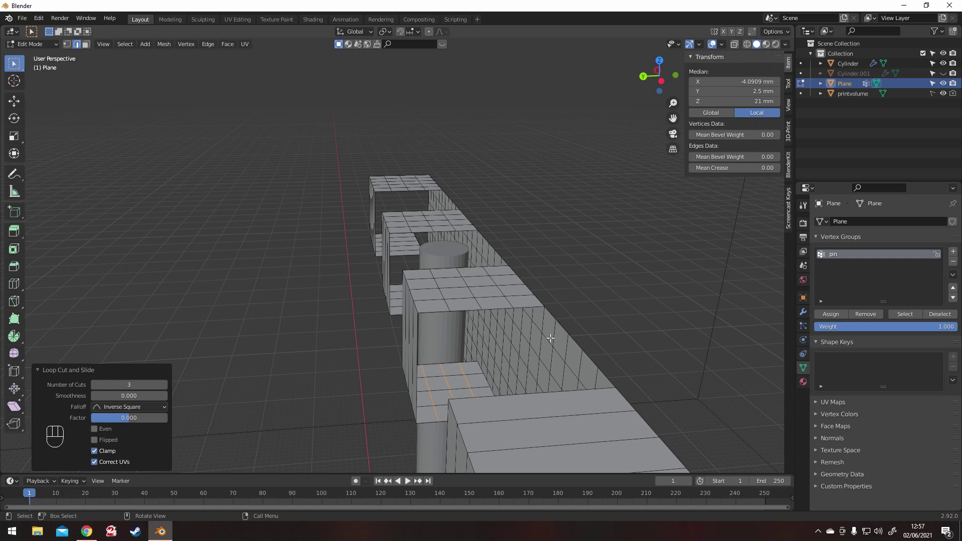
scroll(550, 339, down, 1)
key(ctrl+r)
click(509, 388)
click(508, 388)
- Add matching loop cuts across the underside sections of the three remaining tabs
middle_drag(516, 377, 476, 386)
key(ctrl+r)
click(450, 390)
click(446, 383)
middle_drag(296, 279, 369, 302)
key(ctrl+r)
click(433, 301)
click(433, 300)
key(ctrl+r)
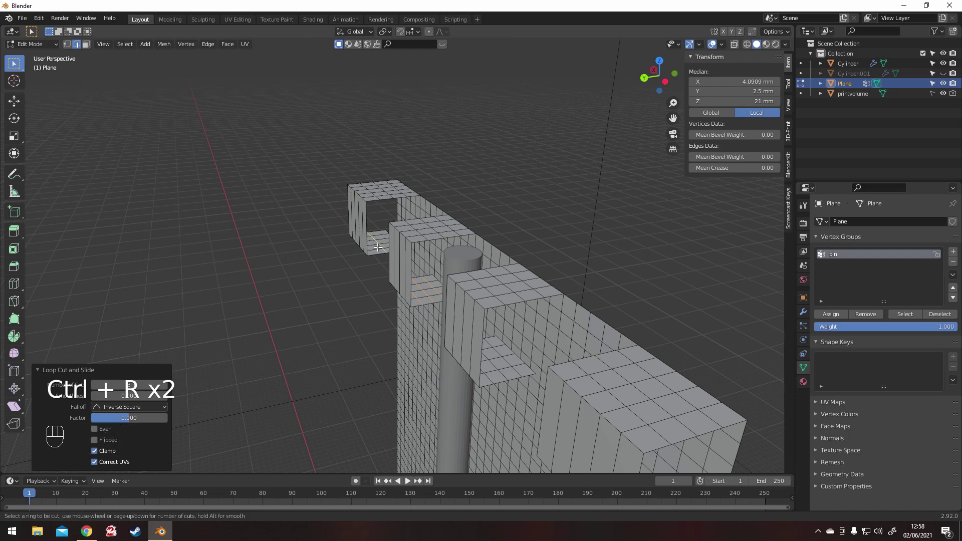
click(377, 247)
click(377, 247)
- Add evenly spaced horizontal loop cuts across the vertical back sections of all four tabs
key(ctrl+r)
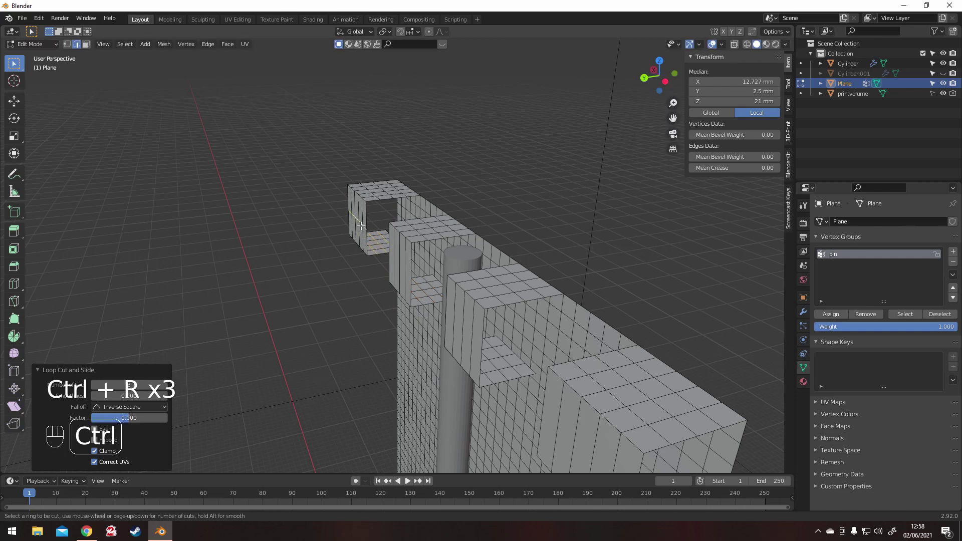
click(361, 226)
click(361, 226)
key(ctrl+r)
scroll(410, 269, down, 1)
click(409, 269)
click(409, 269)
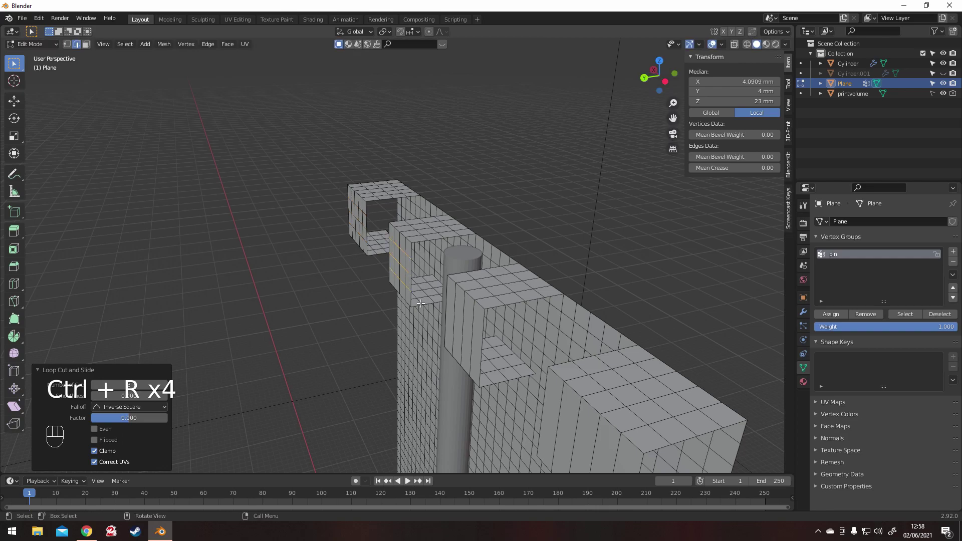
key(ctrl+r)
scroll(476, 340, up, 1)
click(476, 339)
click(477, 340)
key(ctrl+r)
scroll(579, 432, down, 1)
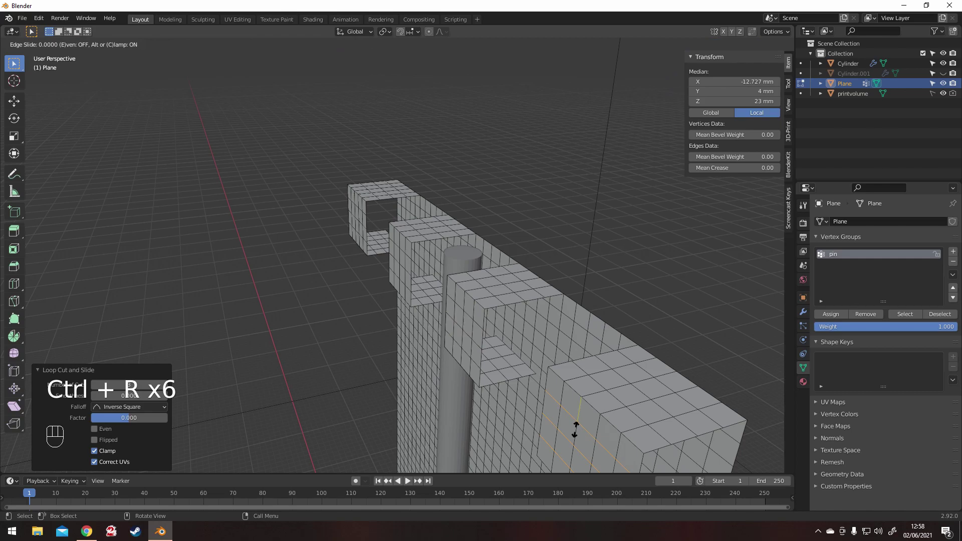
- Show the crossbar again and, in Object Mode, move the banner plane up 2 mm along Z
middle_drag(591, 300, 545, 195)
key(Tab)
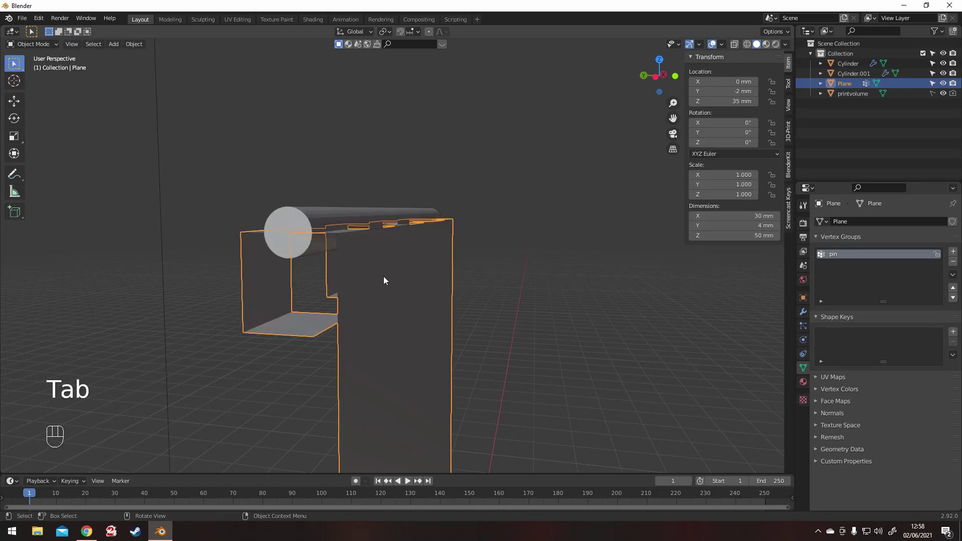
key(KP_3)
middle_drag(511, 131, 496, 145)
key(g)
key(z)
key(ctrl)
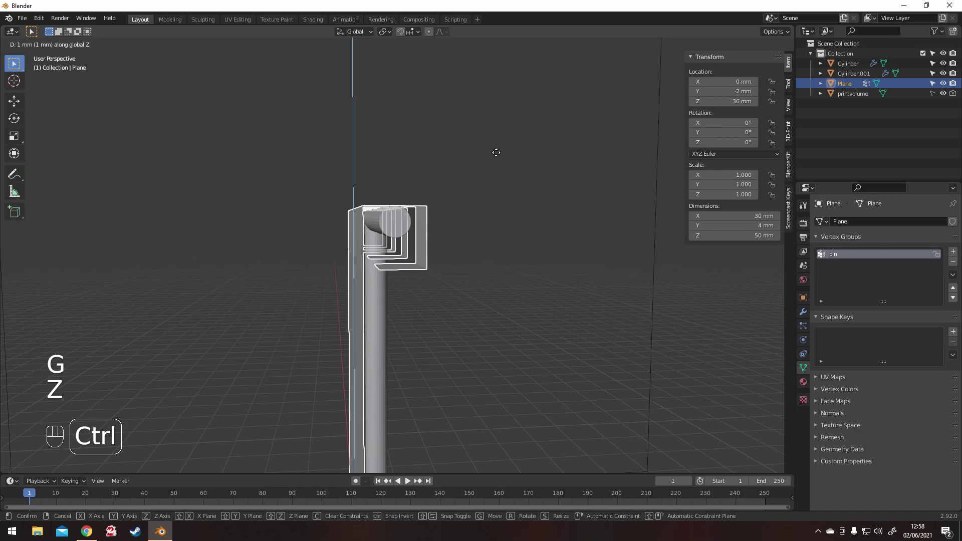
click(465, 153)
middle_drag(465, 155, 477, 129)
key(Tab)
key(Tab)
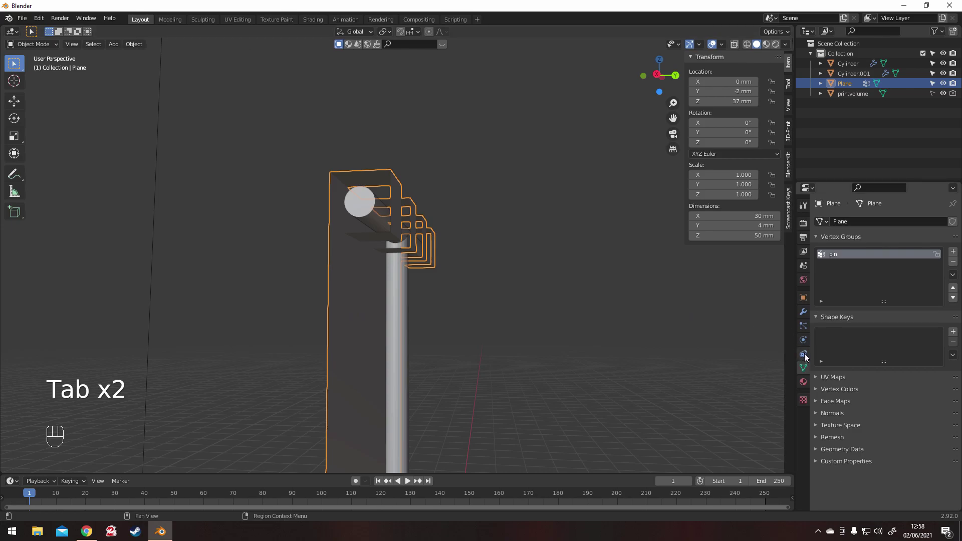
- Enable Cloth physics on the banner plane and bring up its further cloth settings
click(806, 340)
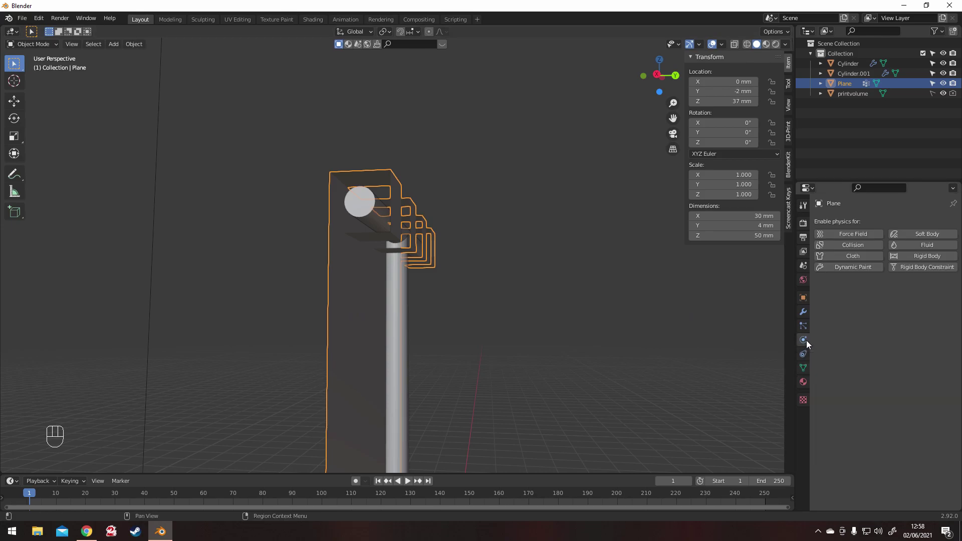
click(852, 254)
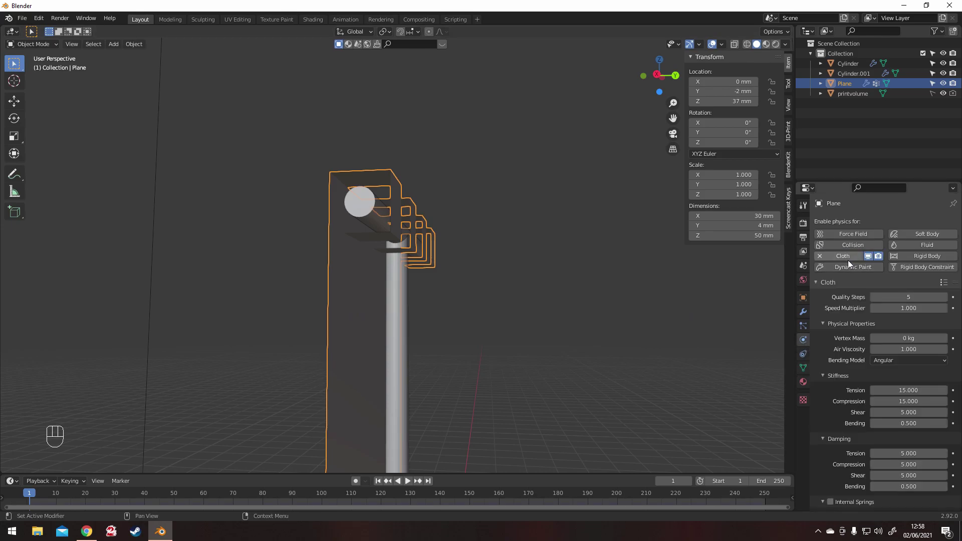
scroll(844, 353, down, 10)
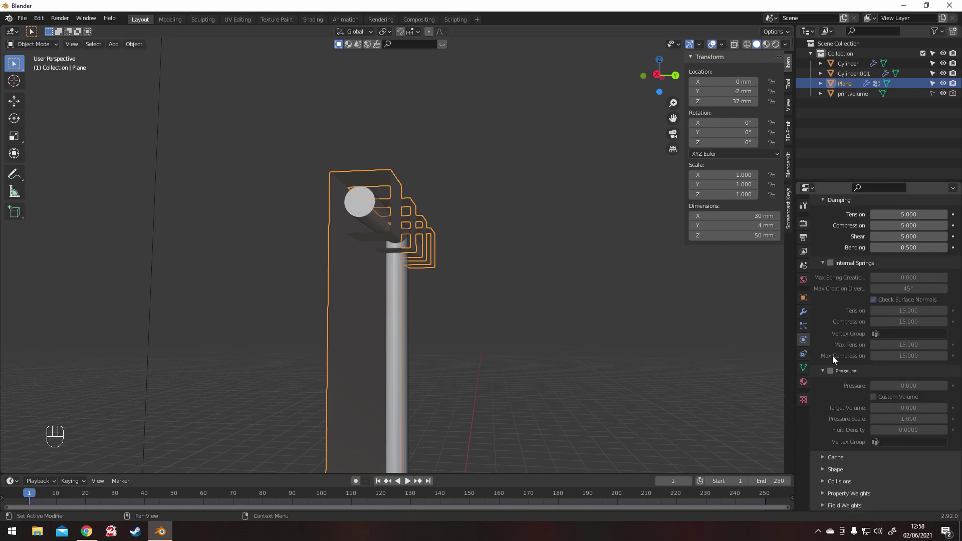
- Assign the pin vertex group as the banner cloth's Pin Group in its Shape settings
click(835, 469)
scroll(852, 461, down, 3)
click(882, 406)
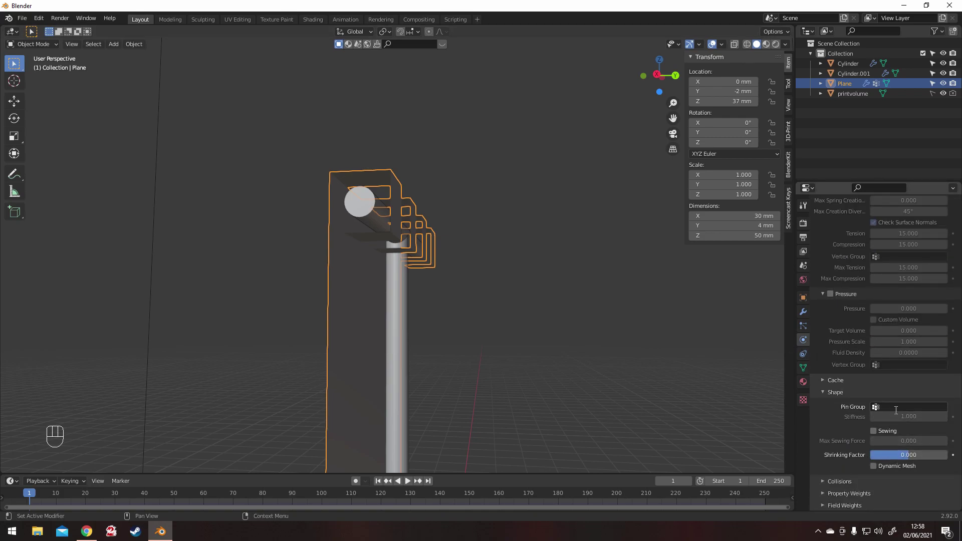
click(872, 305)
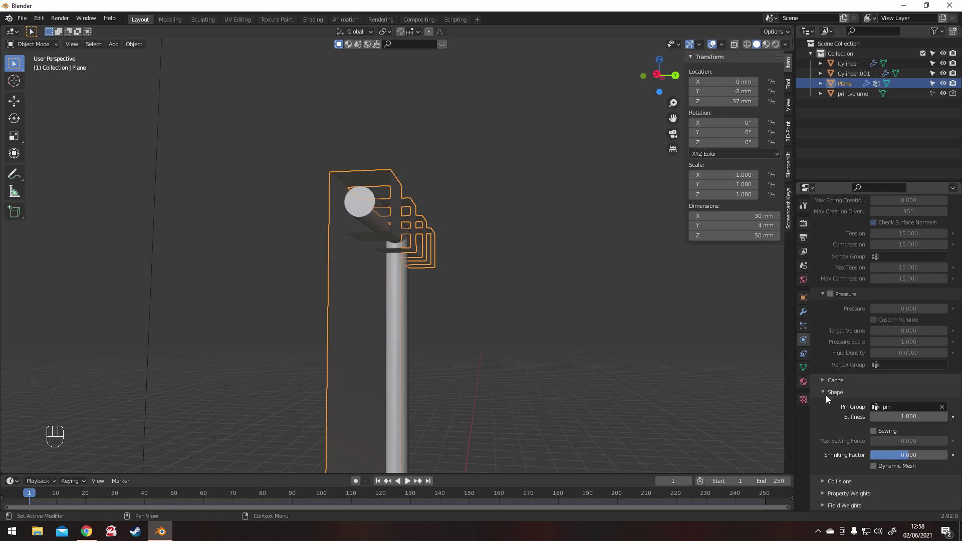
- Set the banner cloth's object collision distance to 0.5 mm
click(839, 481)
scroll(853, 435, down, 5)
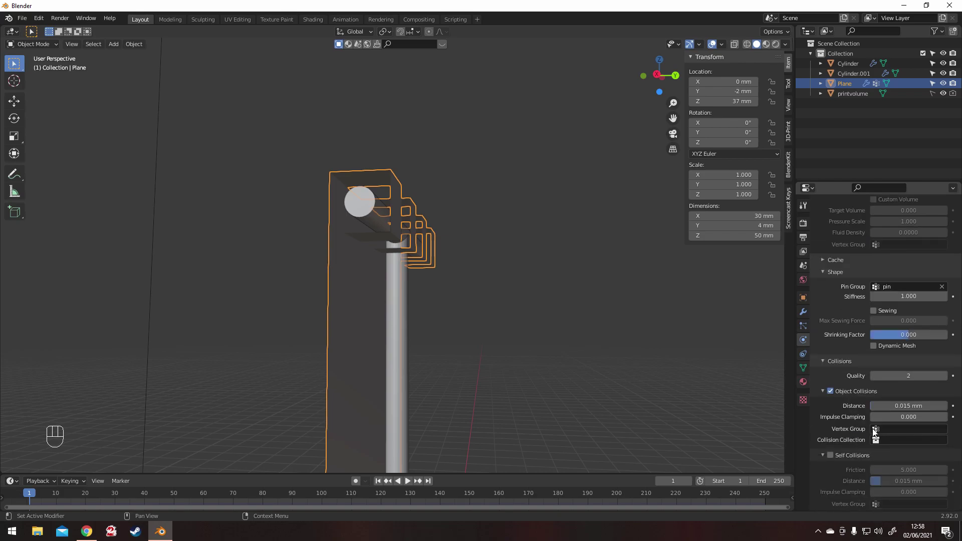
click(899, 406)
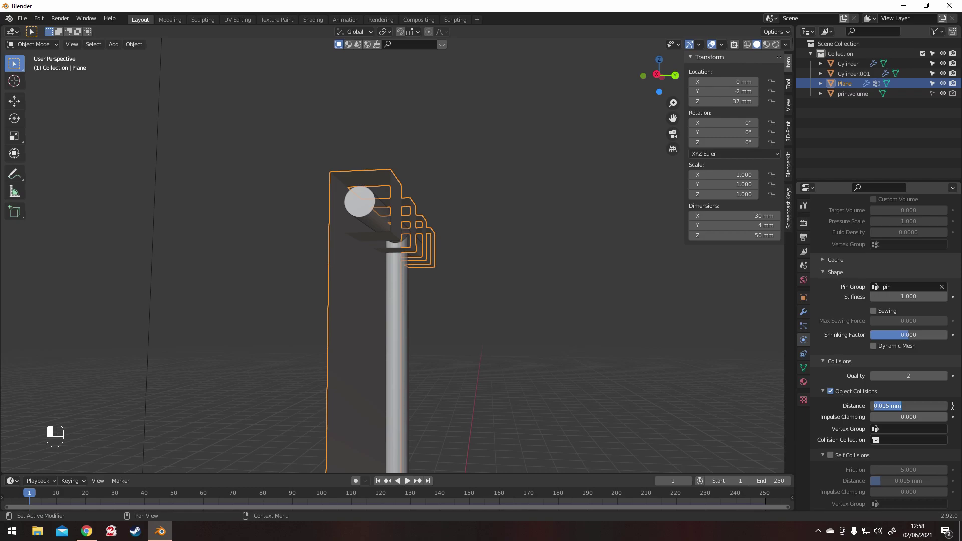
text(.5)
key(Return)
- Enable Self Collisions for the banner cloth with a distance of 0.1 mm
scroll(942, 409, down, 2)
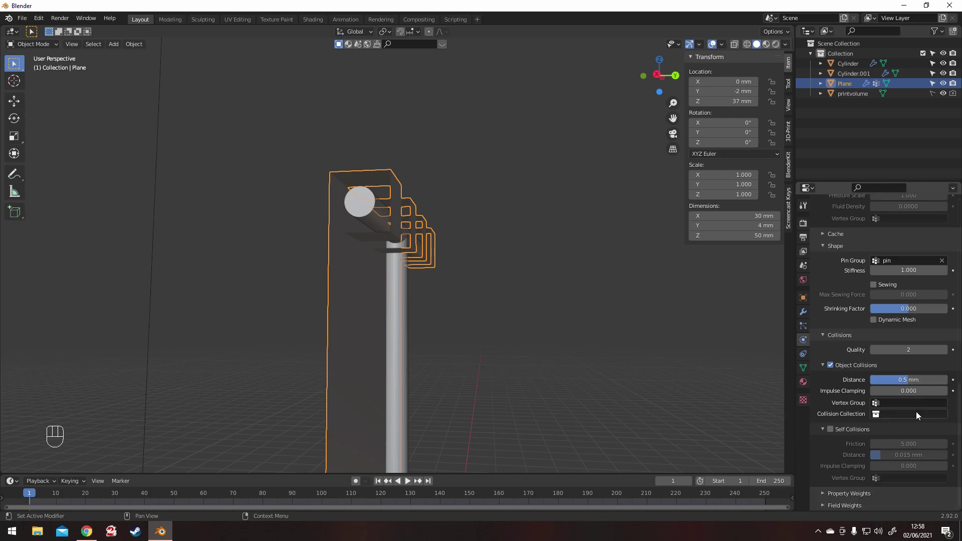
click(829, 430)
click(917, 455)
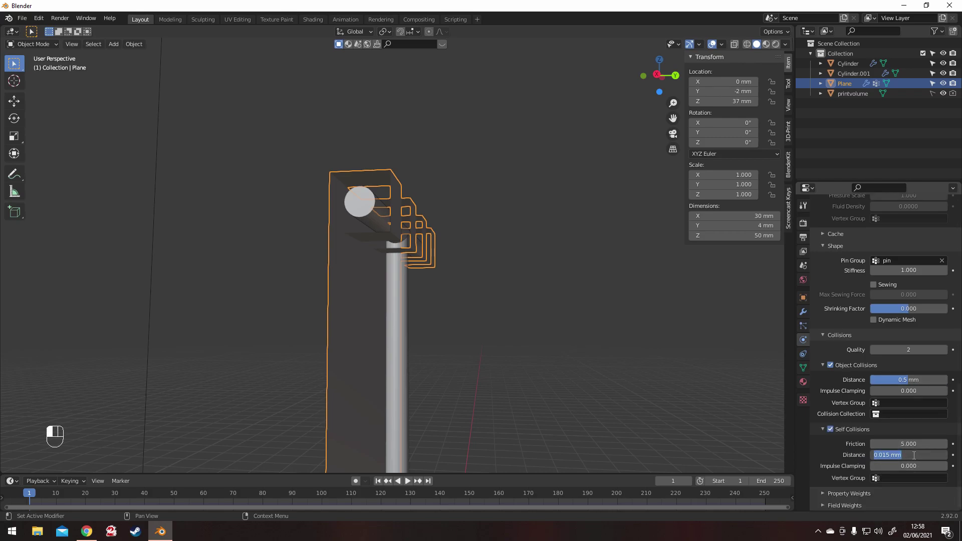
text(.1)
key(Return)
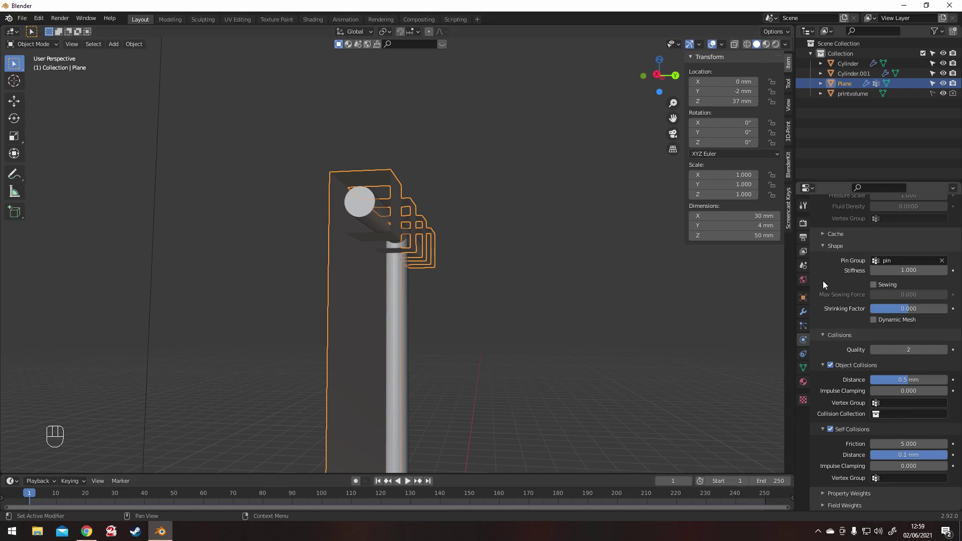
- Set both the cloth cache's end frame and the scene's end frame to 500, and bake the cloth dynamics
click(836, 233)
click(933, 282)
text(500)
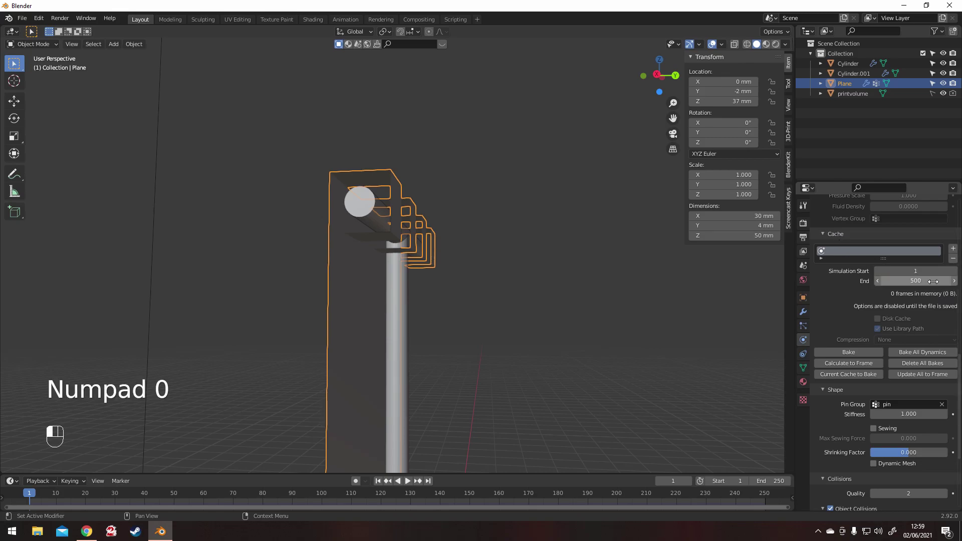
click(768, 485)
text(500)
key(Return)
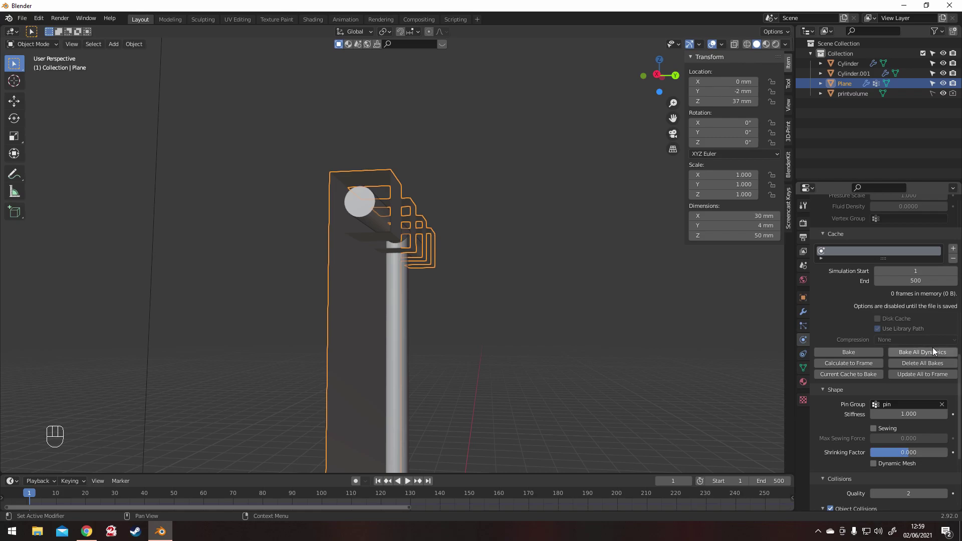
key(alt+F9)
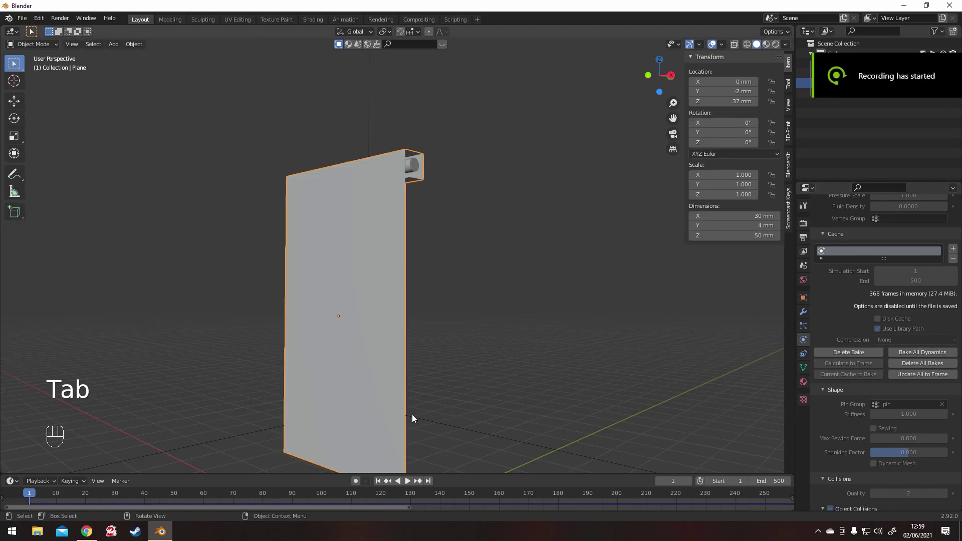
- Play back the baked cloth simulation, inspect how the banner hangs from several angles, and return to the first frame
click(407, 481)
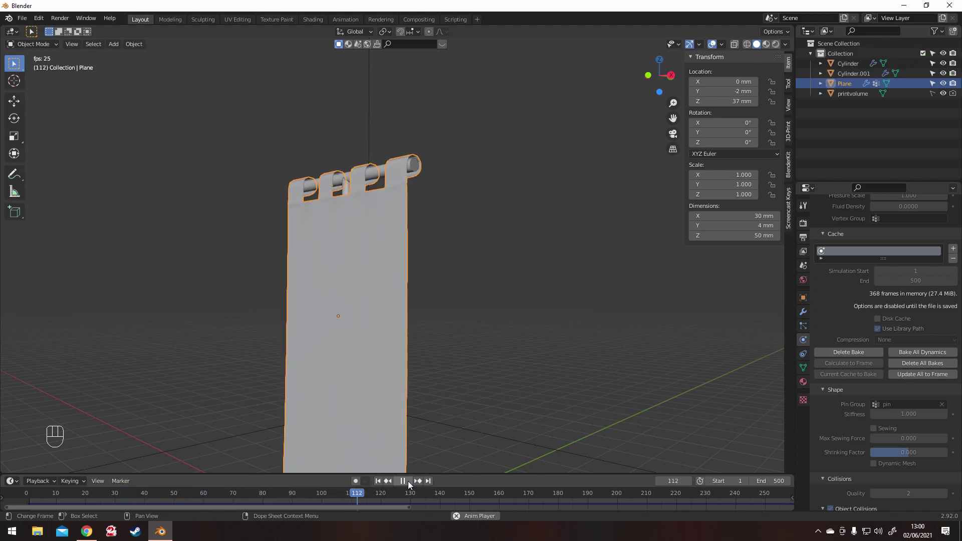
scroll(421, 413, down, 2)
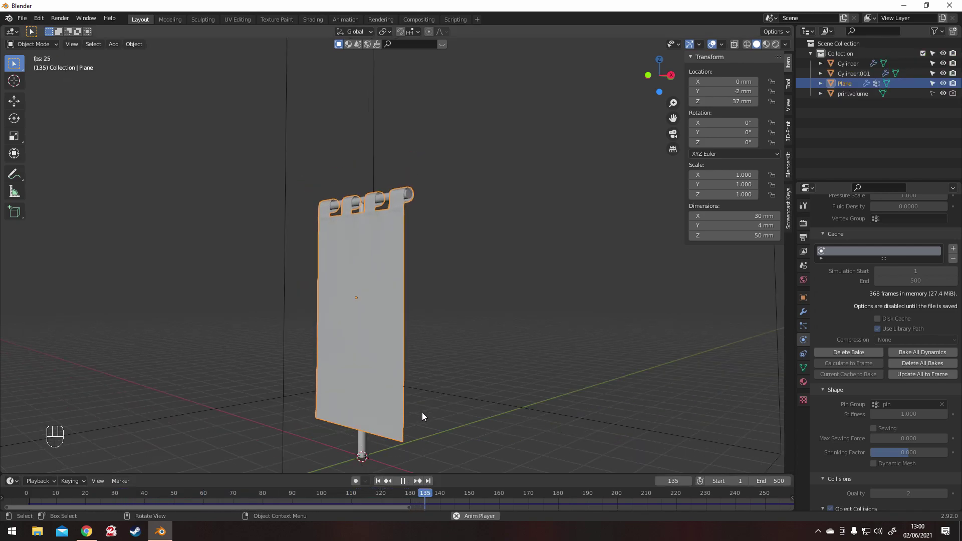
click(402, 480)
mouse_move(416, 401)
middle_down()
mouse_move(409, 379)
mouse_move(350, 347)
mouse_move(311, 357)
mouse_move(337, 382)
mouse_move(419, 386)
middle_up()
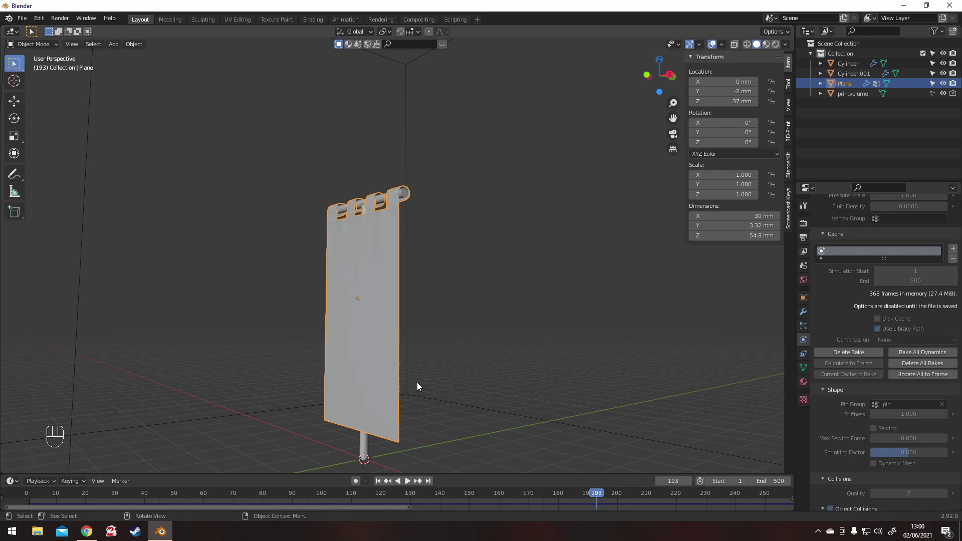
middle_drag(416, 382, 378, 378)
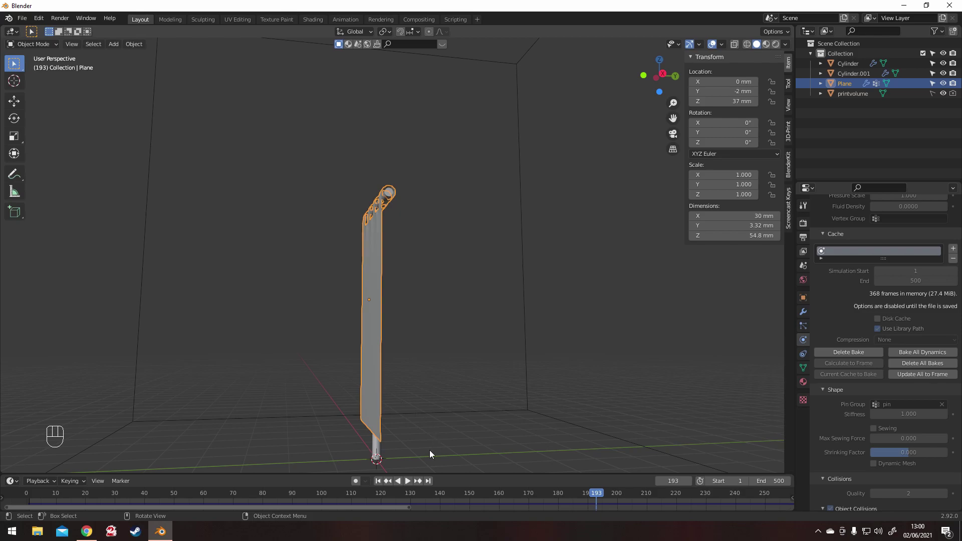
click(379, 480)
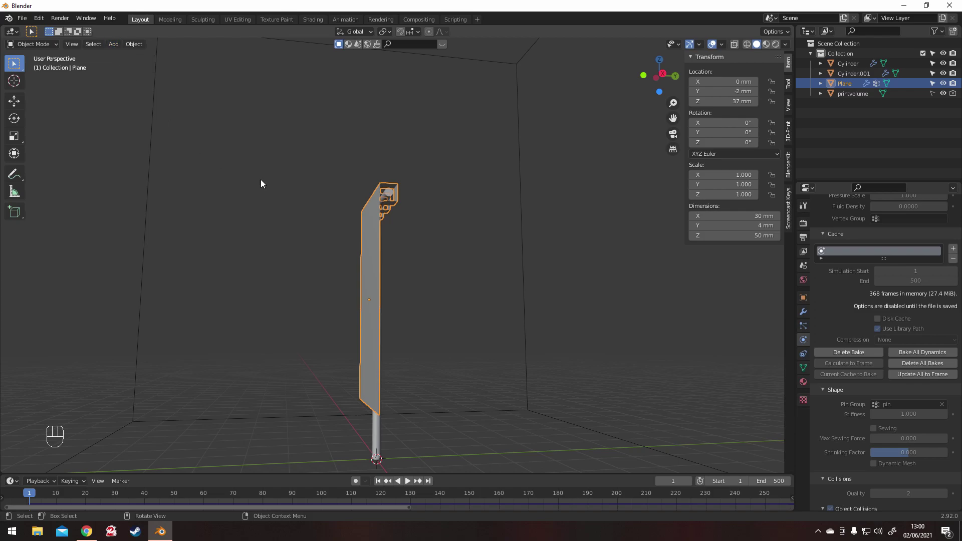
key(alt)
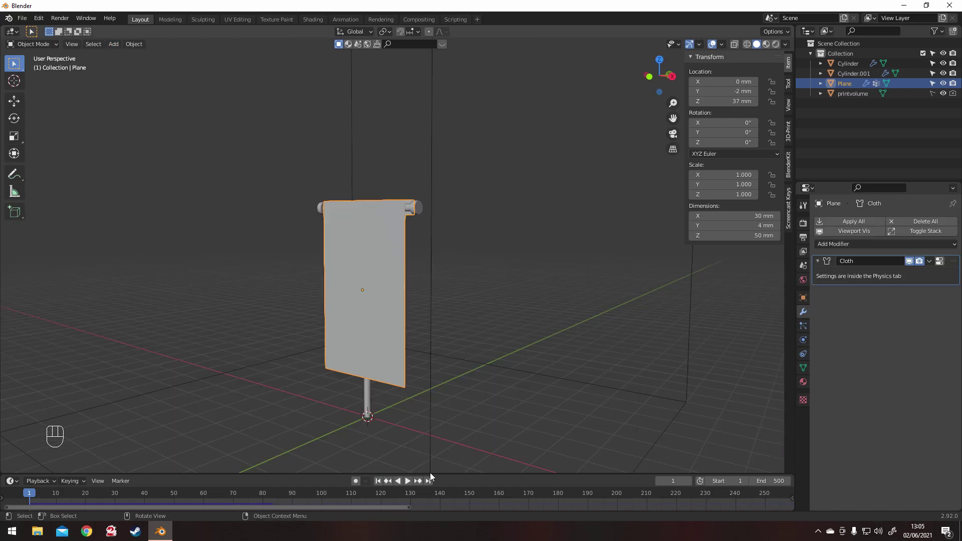
- Replay the simulation of the banner on the crossbar with end knobs and go back to frame 1
click(408, 481)
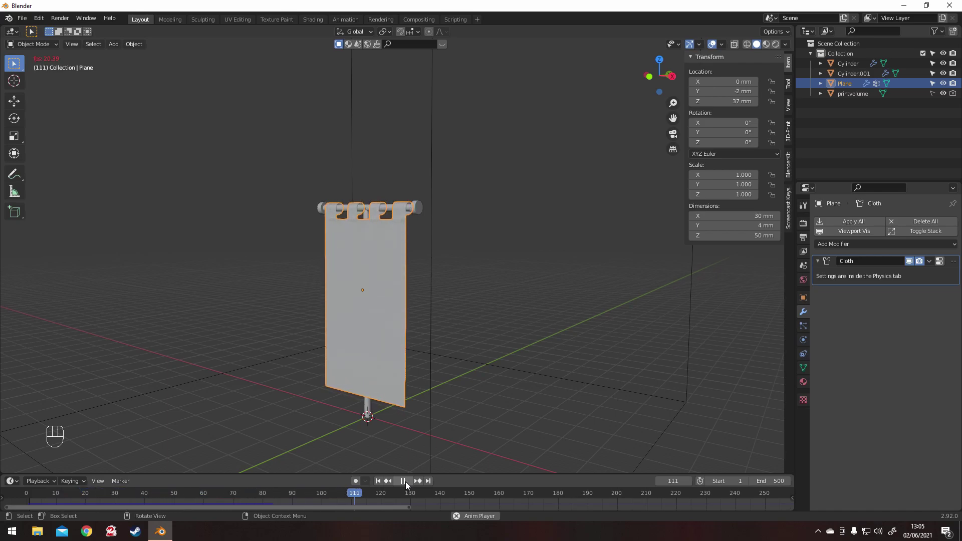
click(403, 481)
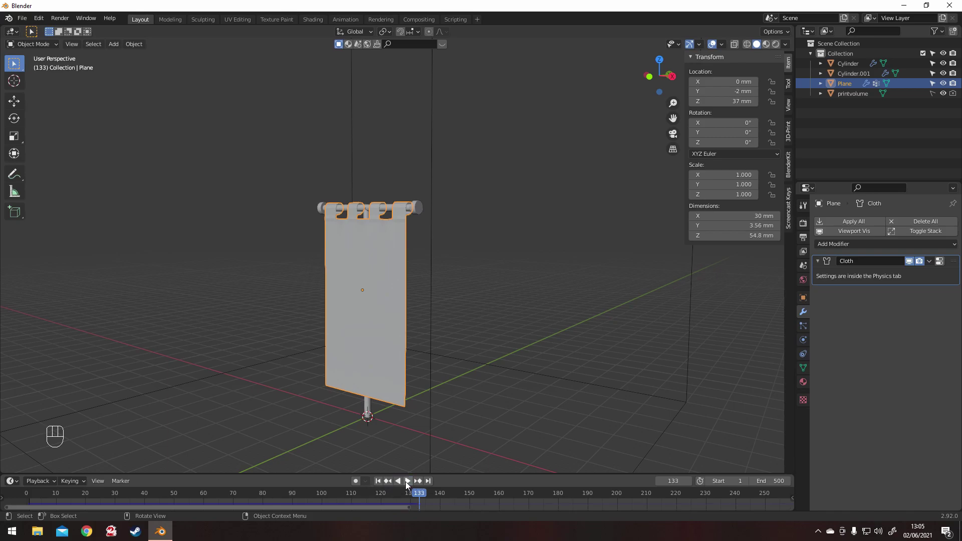
click(377, 482)
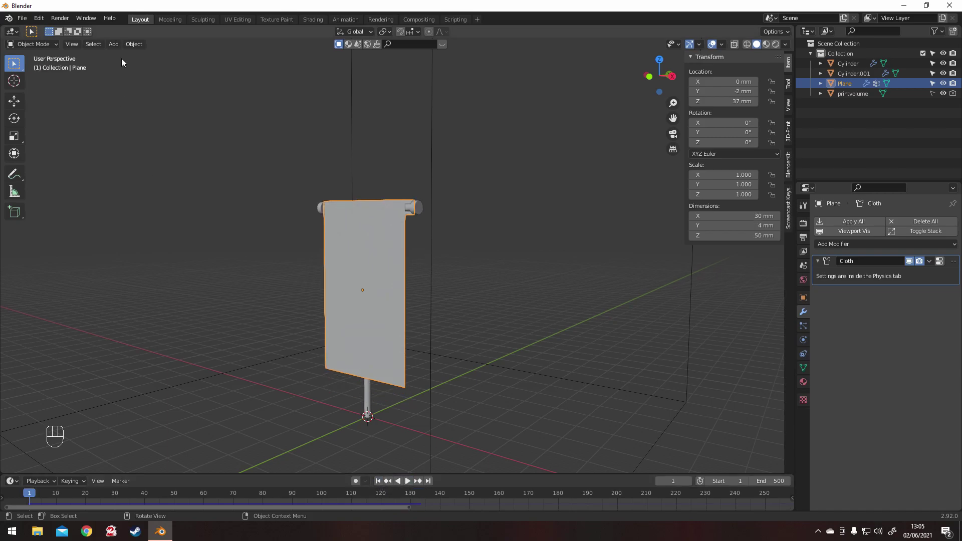
- Add a Force field and, in front view, move it to about X 6 mm and Z 49 mm over the banner
click(121, 43)
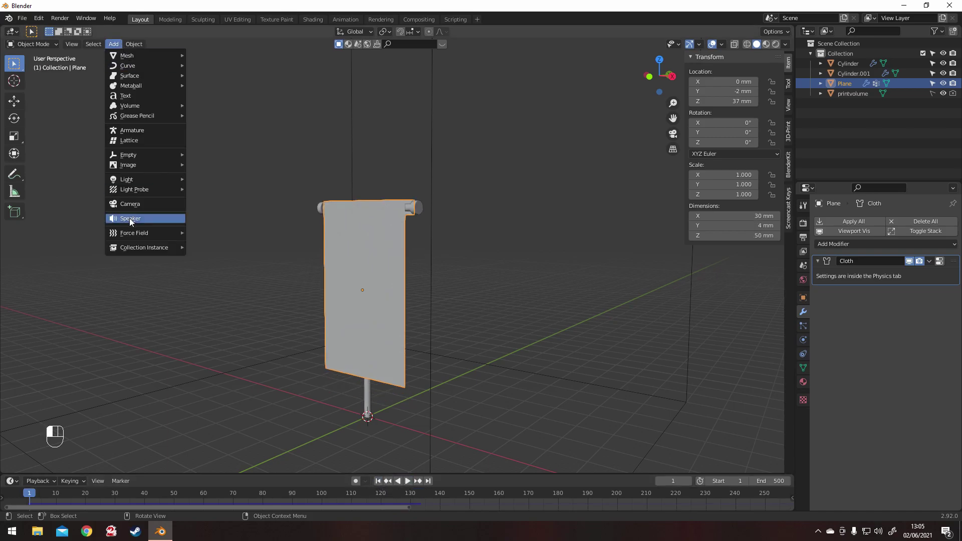
mouse_move(142, 236)
click(233, 234)
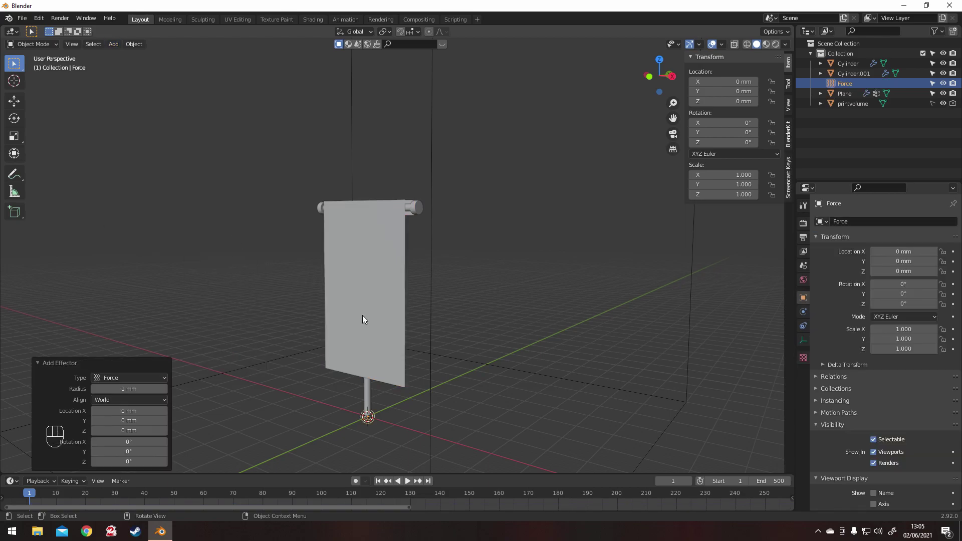
key(KP_1)
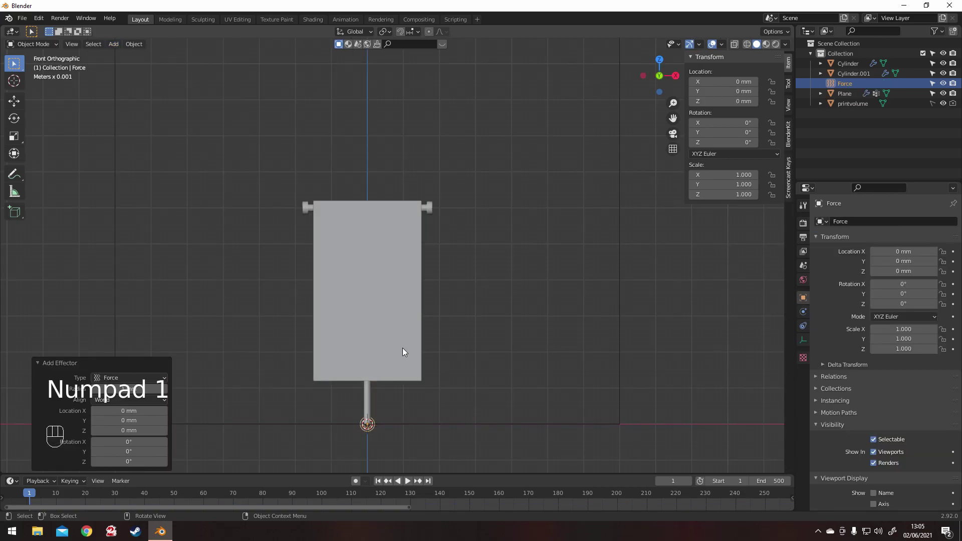
key(g)
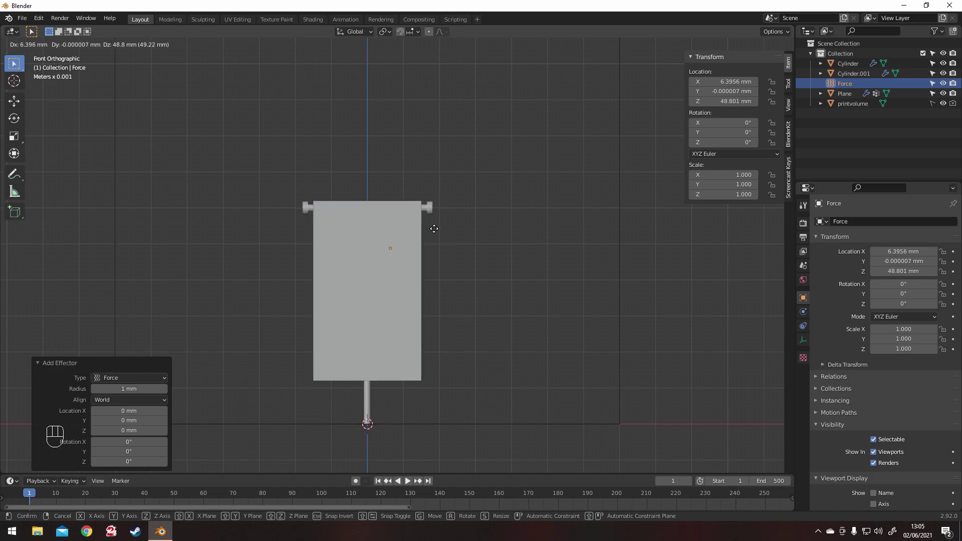
click(430, 230)
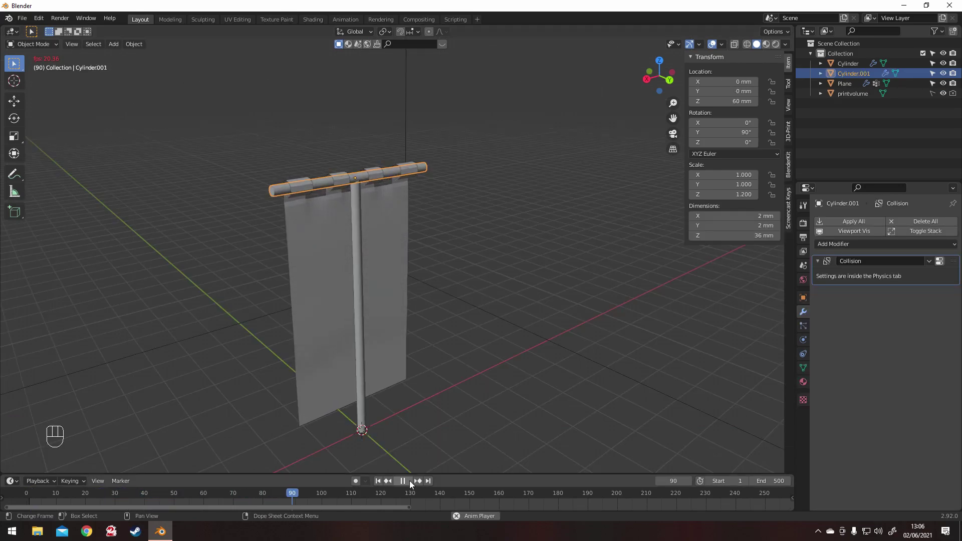
- Check the draped tabs around the plain crossbar while playing the simulation, and return to the first frame
click(408, 480)
middle_drag(449, 296, 525, 321)
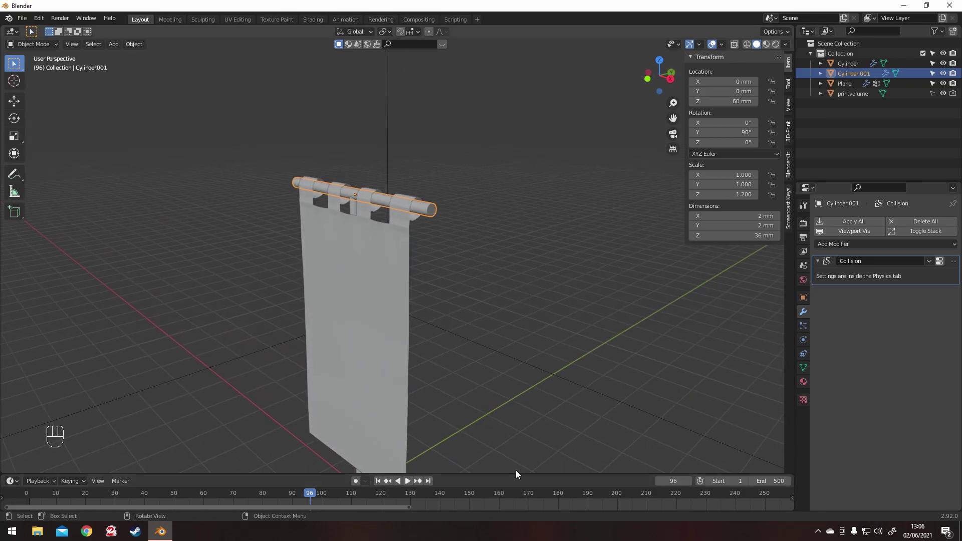
click(408, 481)
click(408, 480)
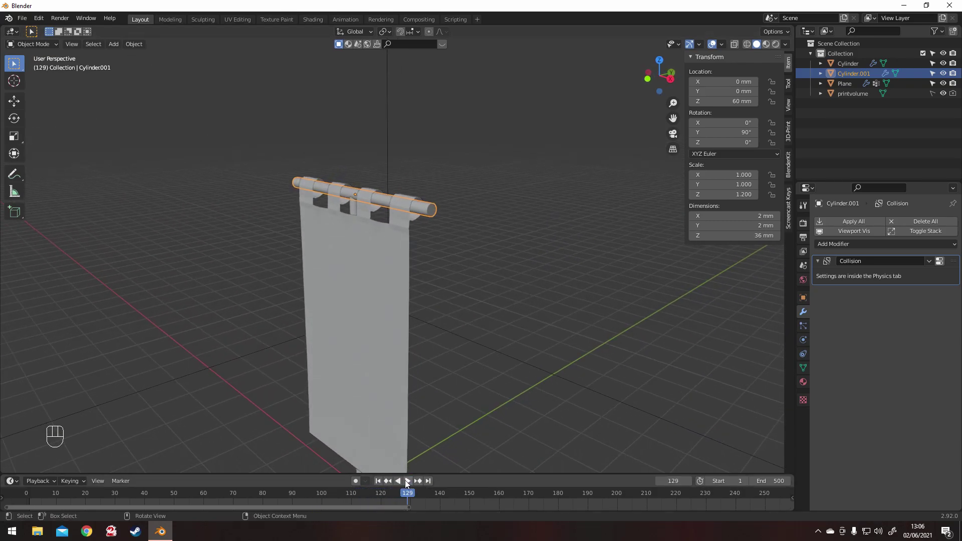
key(shift+Left)
- In Edit Mode with face selection, select all the side faces around the crossbar cylinder
key(Tab)
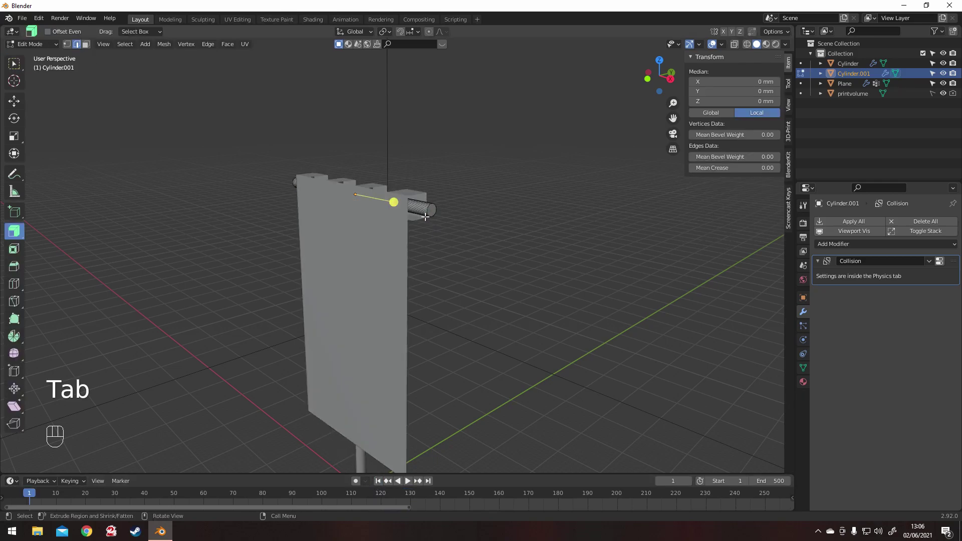
key(3)
middle_drag(486, 217, 307, 223)
alt+click(292, 238)
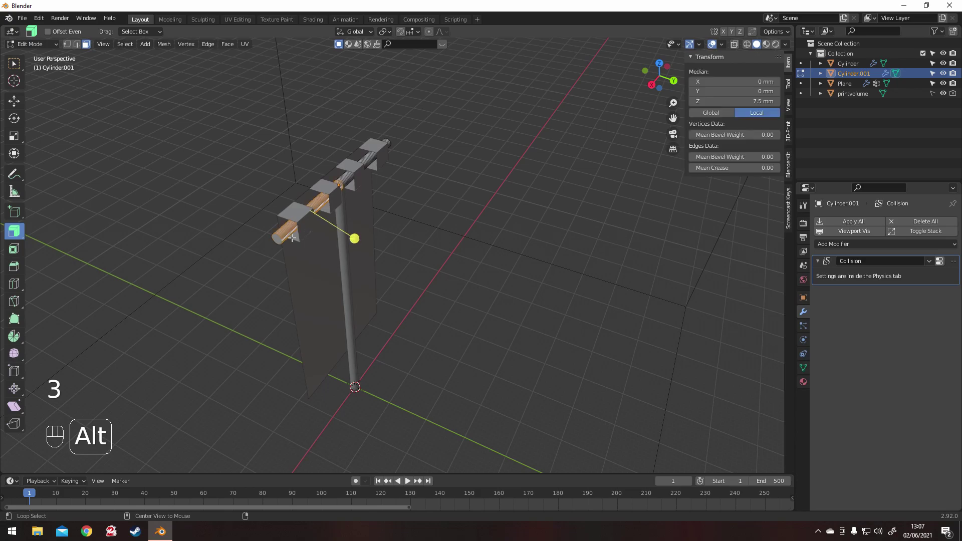
alt+shift+click(361, 180)
- Try an inset of about 1.1 mm on the crossbar's side faces and undo it
key(i)
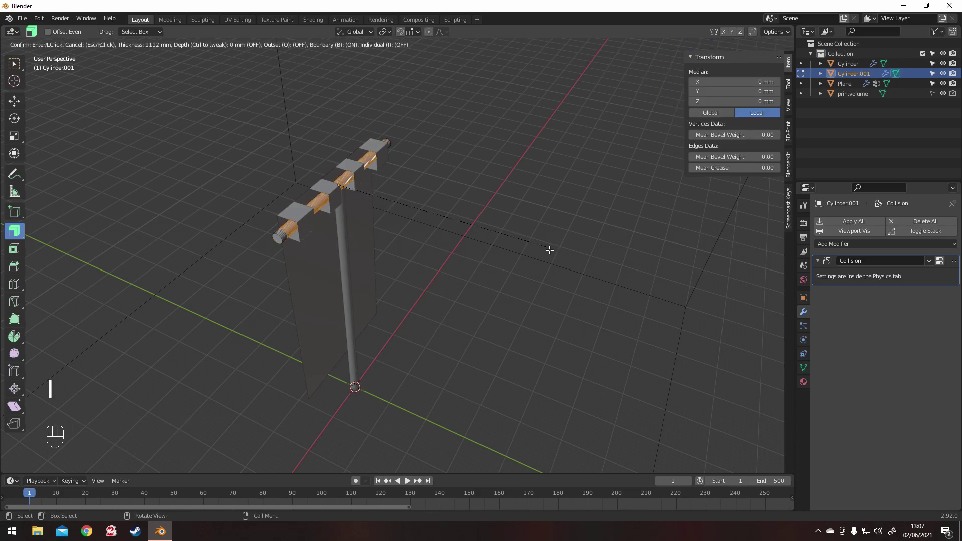
click(549, 250)
middle_drag(500, 242, 517, 311)
scroll(521, 307, up, 2)
scroll(524, 302, up, 1)
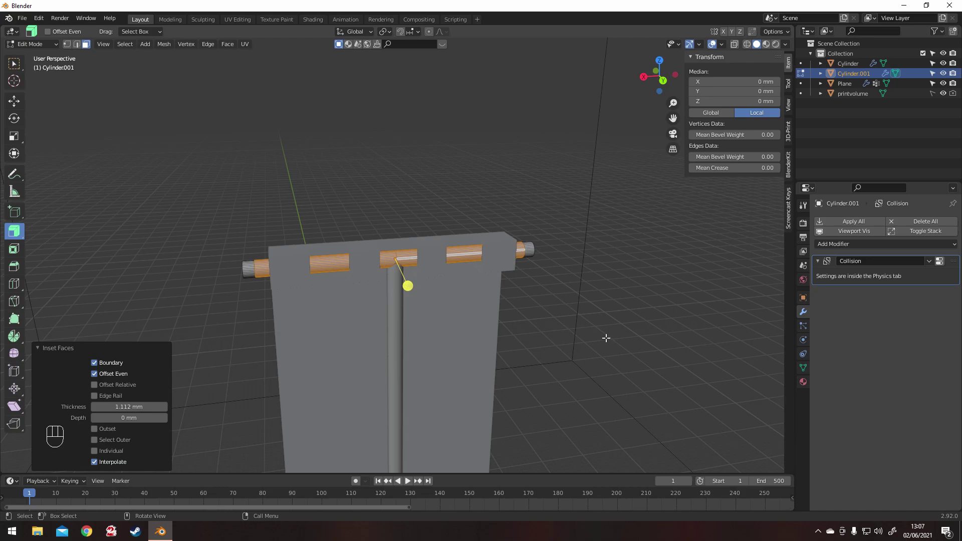
key(ctrl+z)
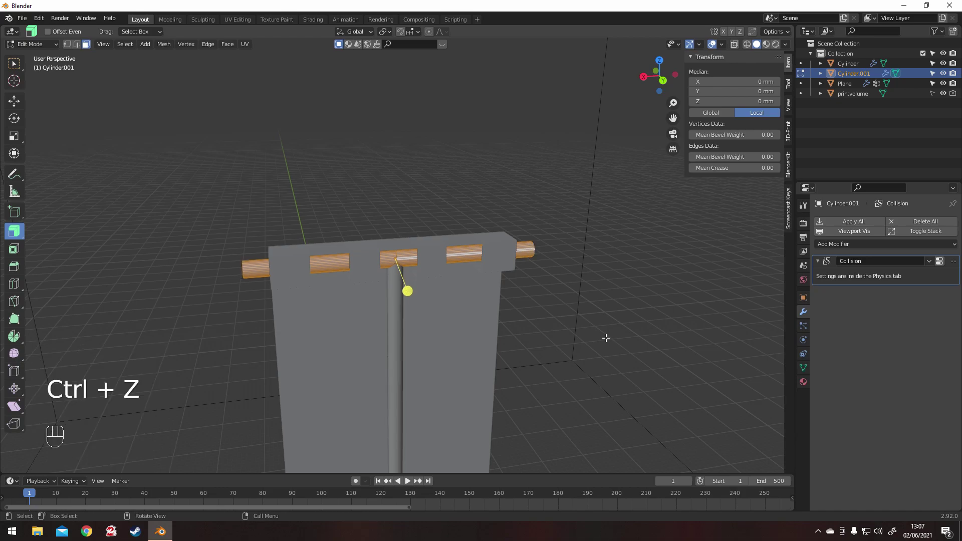
- Inset the crossbar's selected side faces by about 2 mm to form a narrow band at each end
key(i)
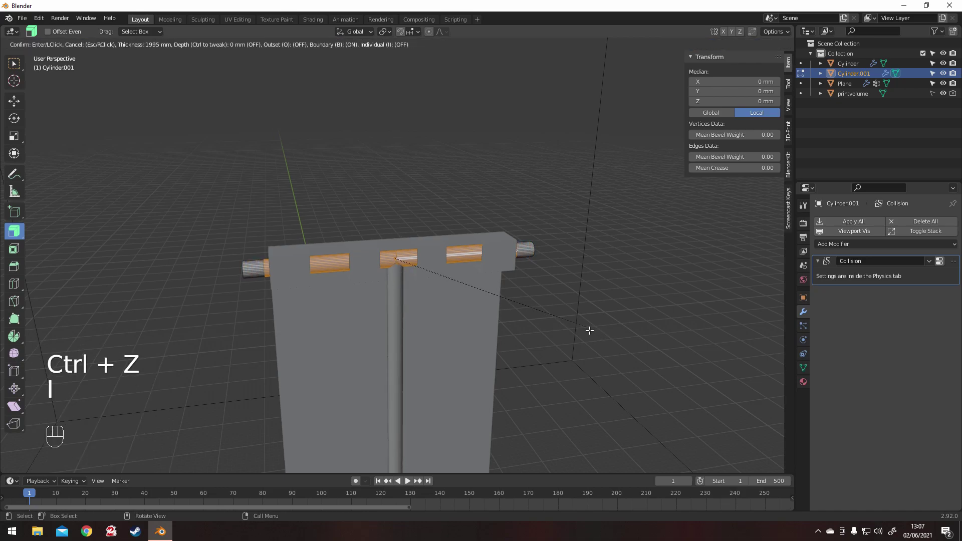
click(589, 330)
key(3)
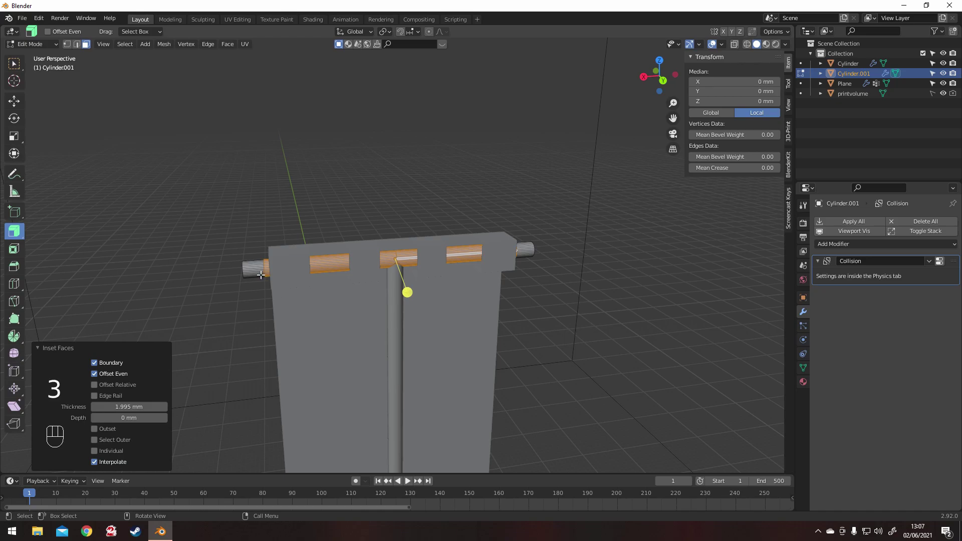
- Select the face bands at both crossbar ends and extrude them along their normals by about 1.1 mm as end knobs
alt+click(261, 275)
alt+shift+click(532, 257)
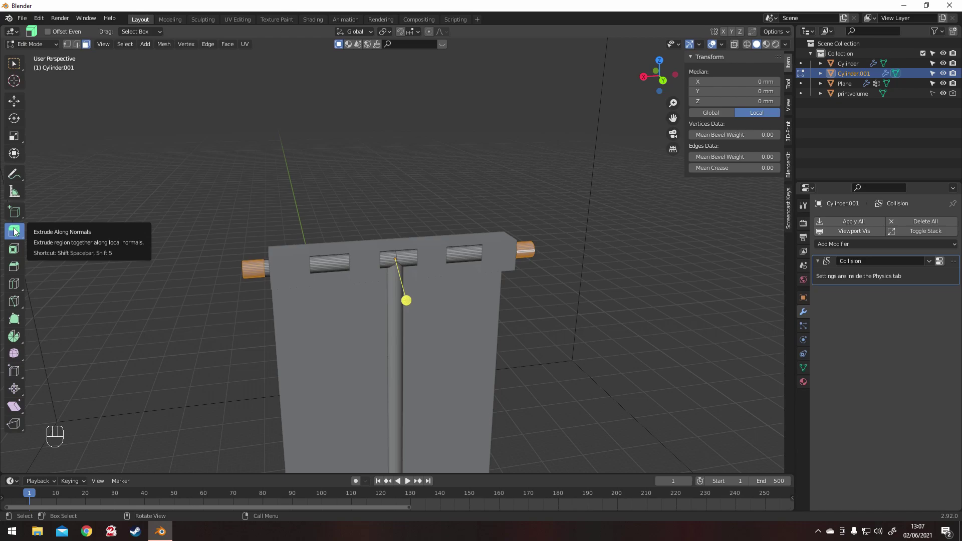
drag(416, 302, 409, 295)
middle_drag(360, 284, 445, 301)
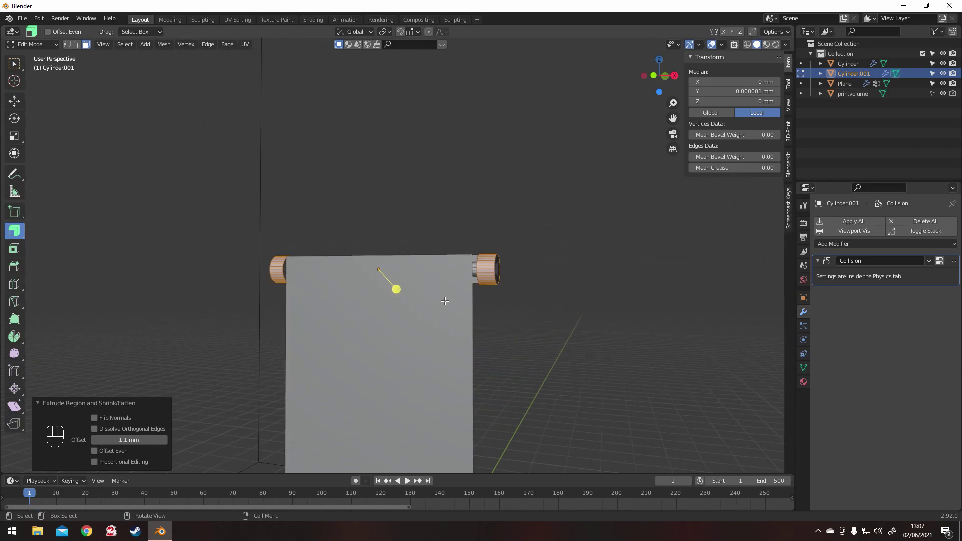
- Leave Edit Mode and apply the crossbar's rotation and scale
scroll(445, 300, down, 6)
scroll(441, 308, up, 2)
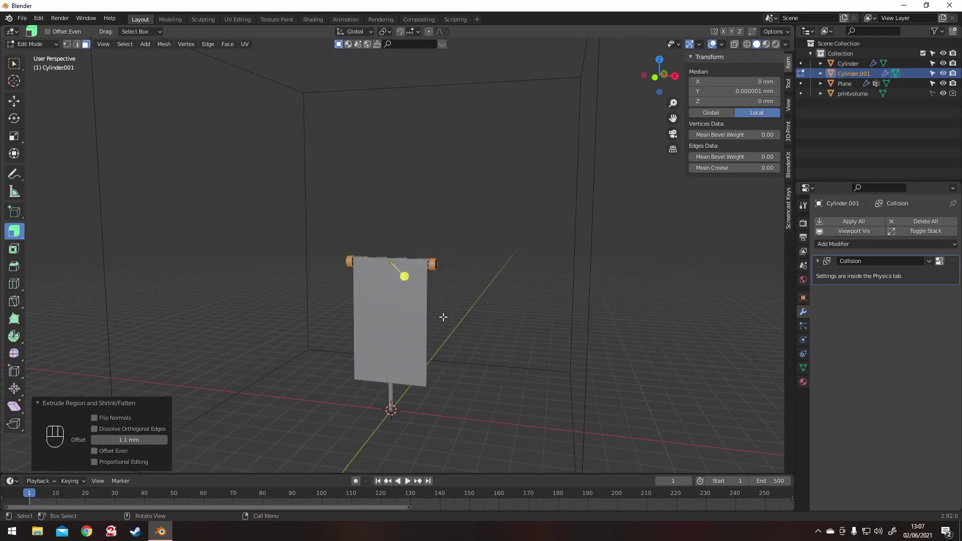
key(Tab)
scroll(434, 311, up, 2)
scroll(408, 324, down, 1)
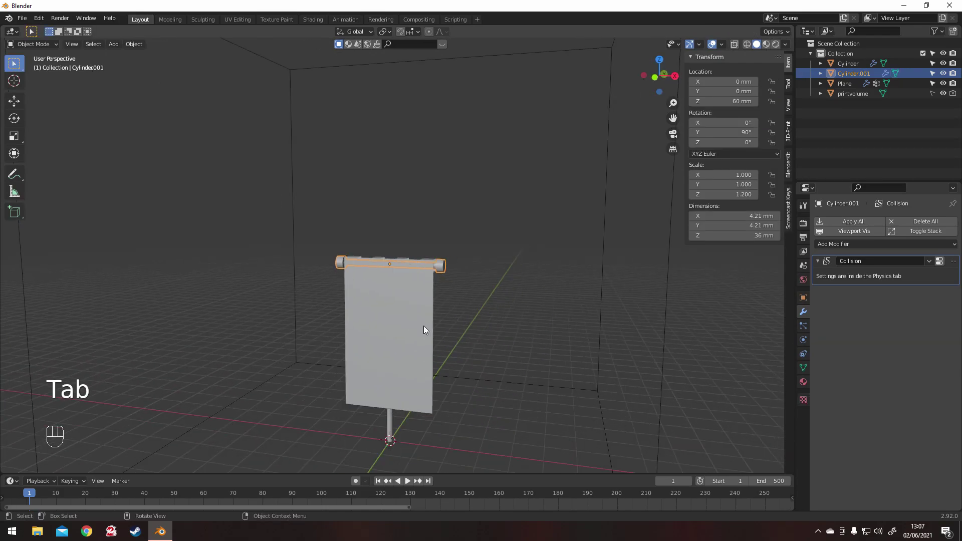
shift+middle_drag(490, 333, 462, 296)
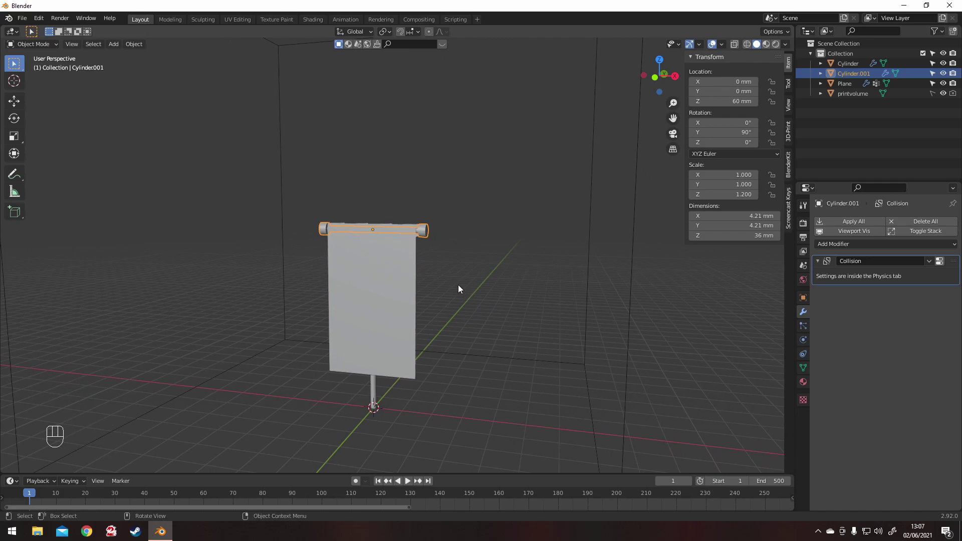
key(ctrl+a)
click(431, 284)
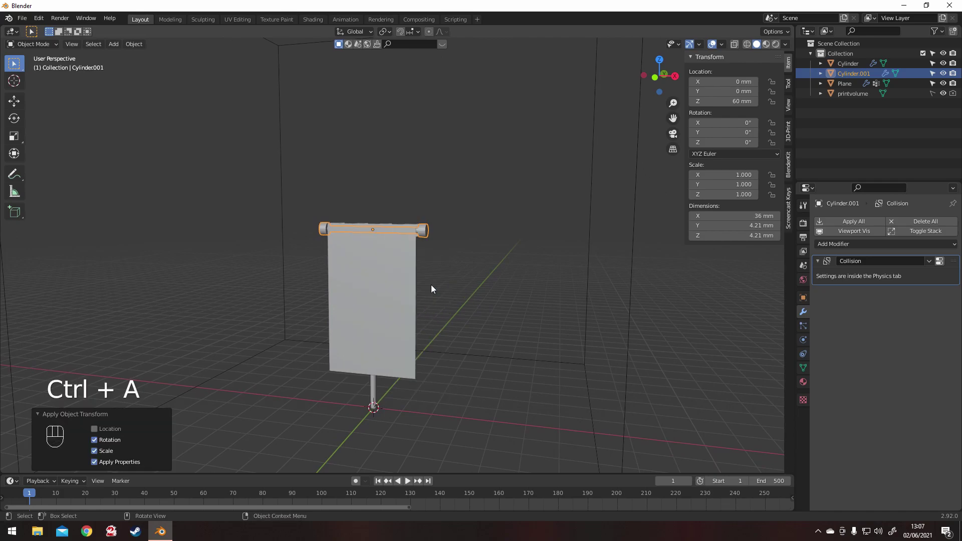
- Add a Force force field and place it in front of the banner's upper part, at about X 6, Y -13.5, Z 53.2 mm
click(116, 44)
mouse_move(151, 233)
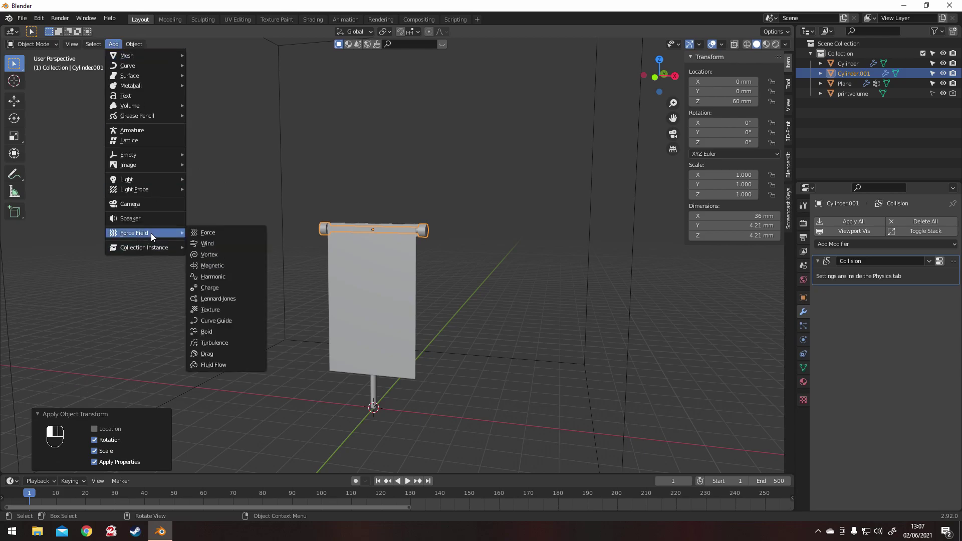
click(207, 234)
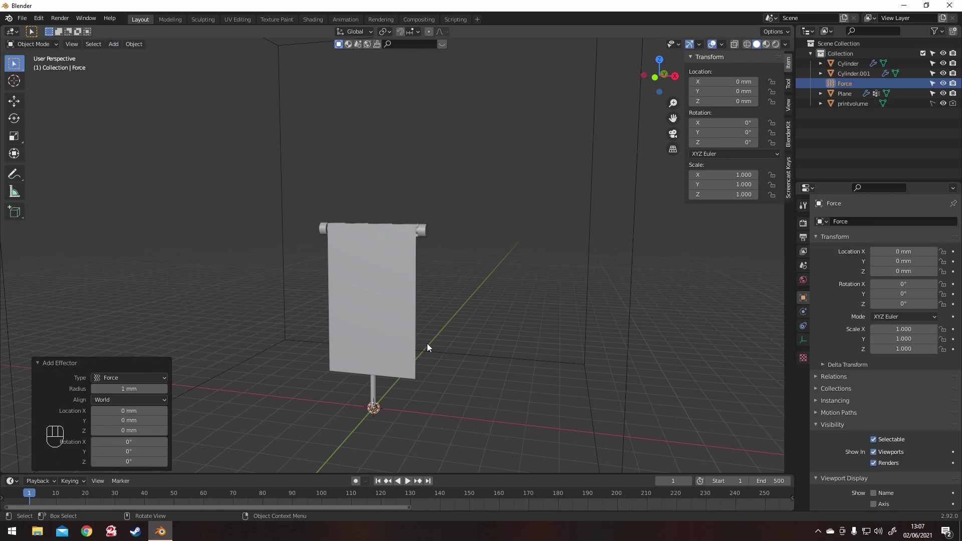
key(KP_1)
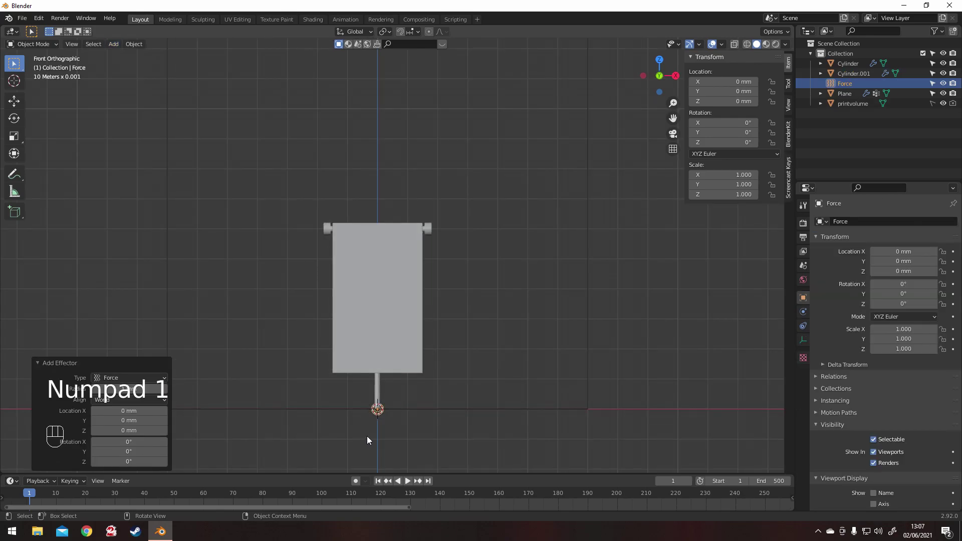
key(g)
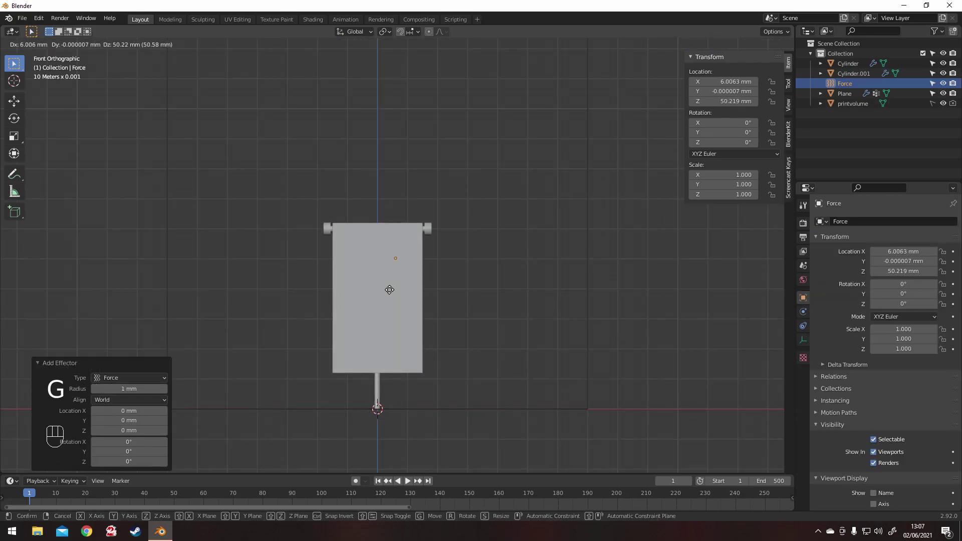
click(389, 288)
key(KP_3)
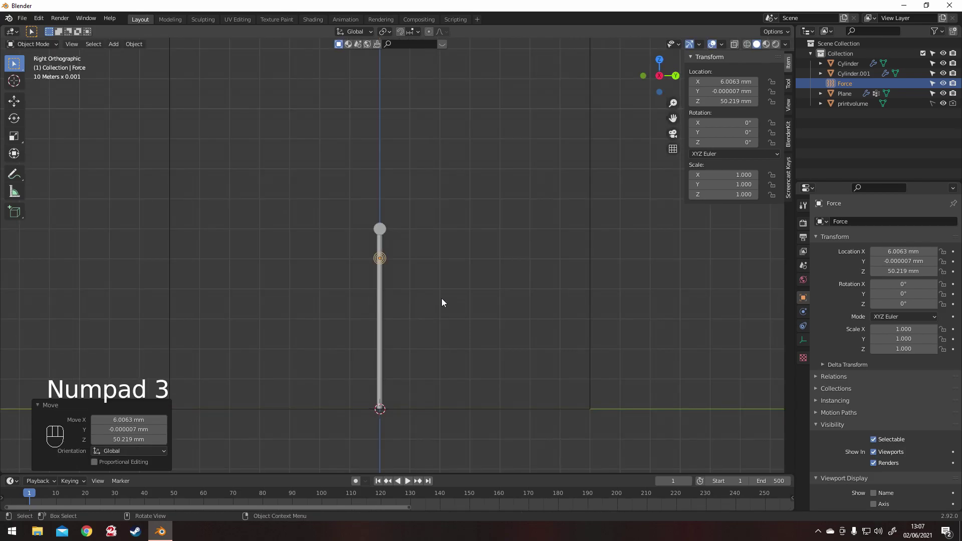
key(g)
click(401, 291)
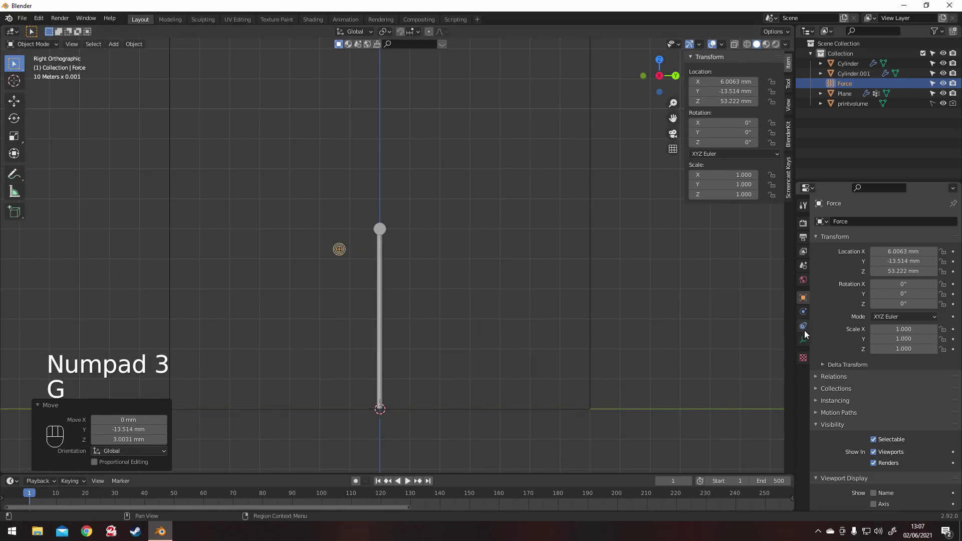
- Set the force field's strength to 10 and play the cloth simulation from frame 1, stopping at frame 128
click(802, 311)
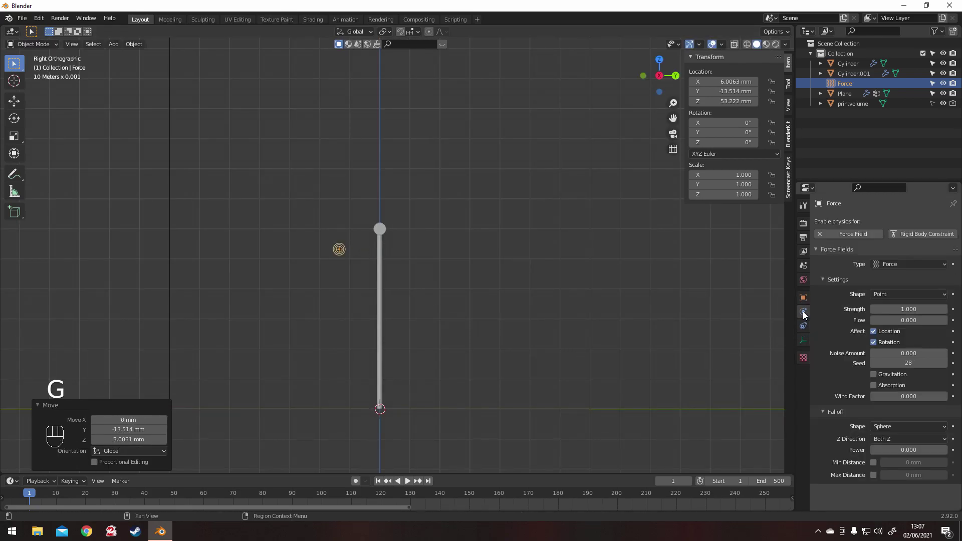
click(919, 310)
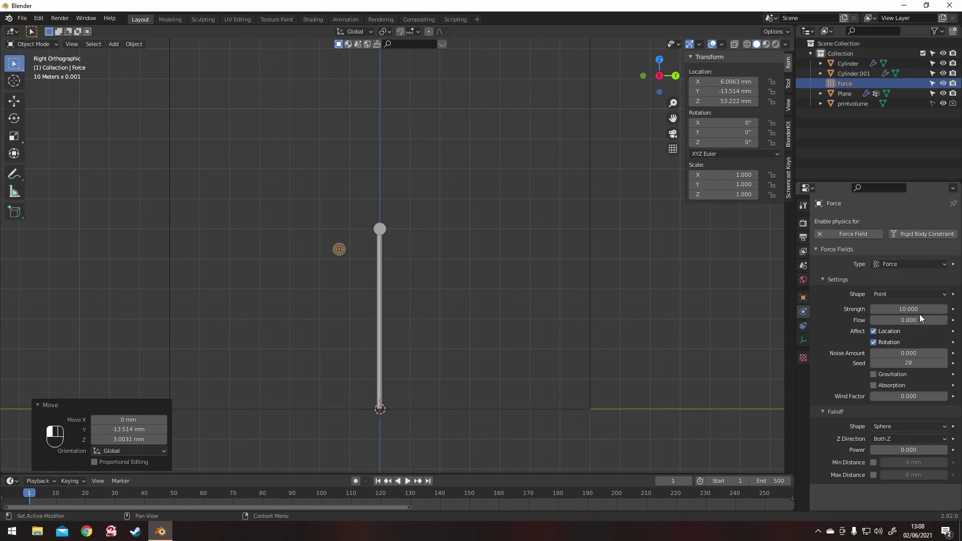
click(378, 482)
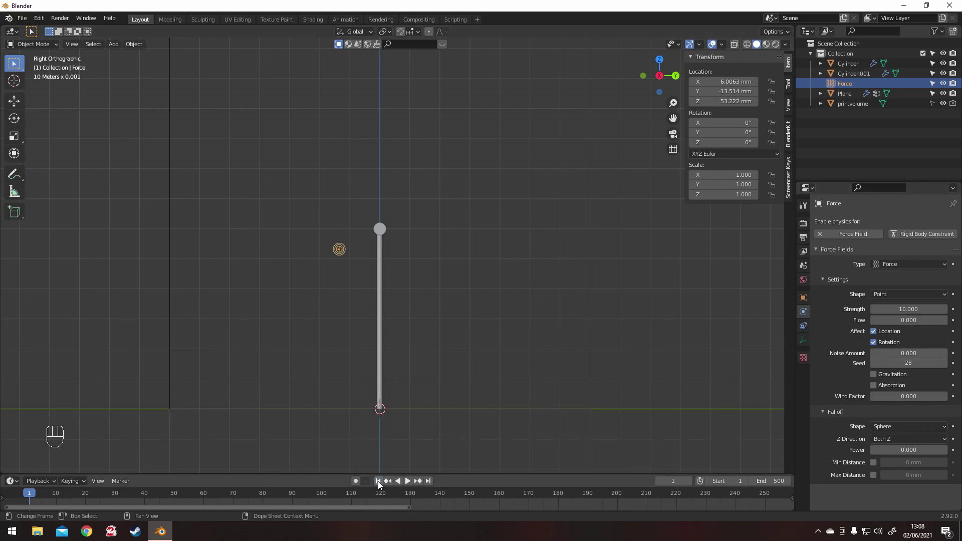
middle_drag(388, 440, 425, 458)
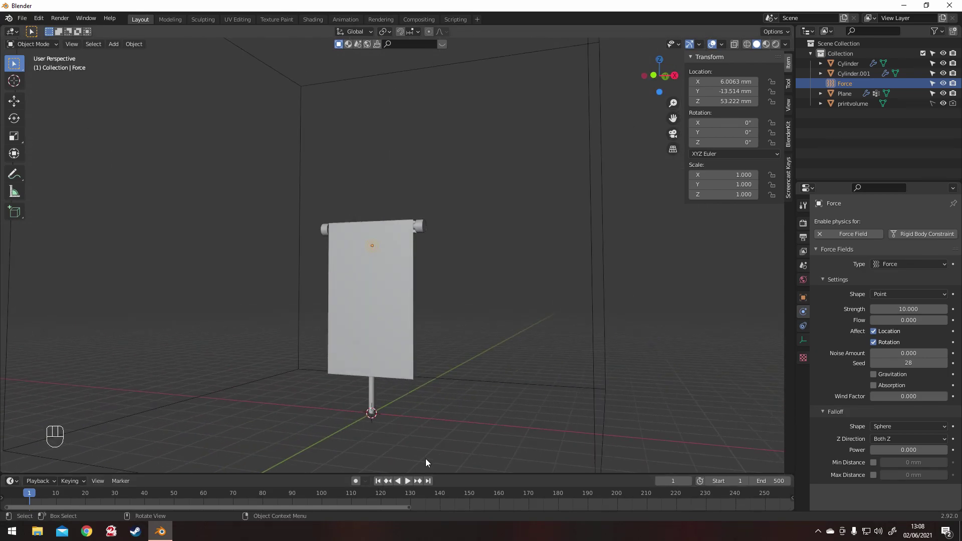
click(409, 481)
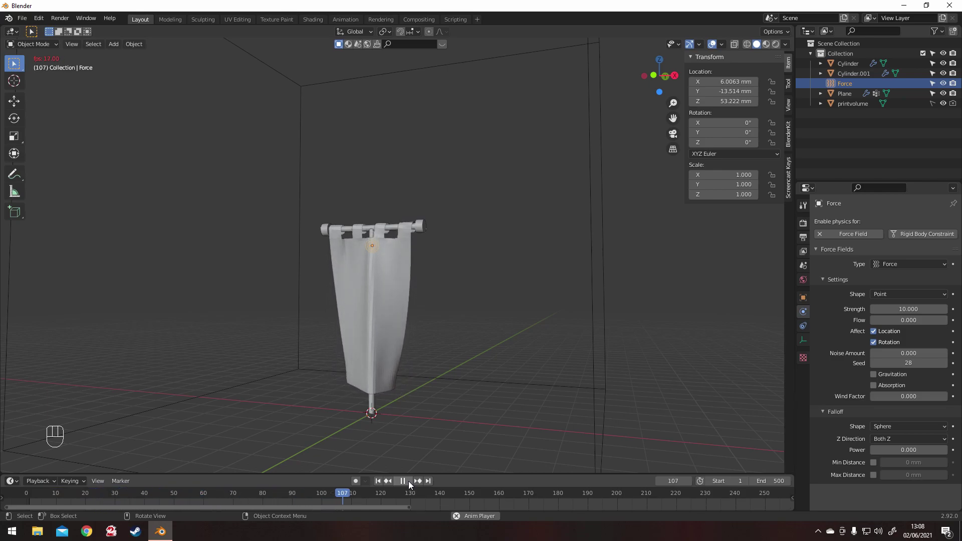
click(408, 480)
middle_drag(421, 456, 492, 407)
scroll(461, 392, up, 3)
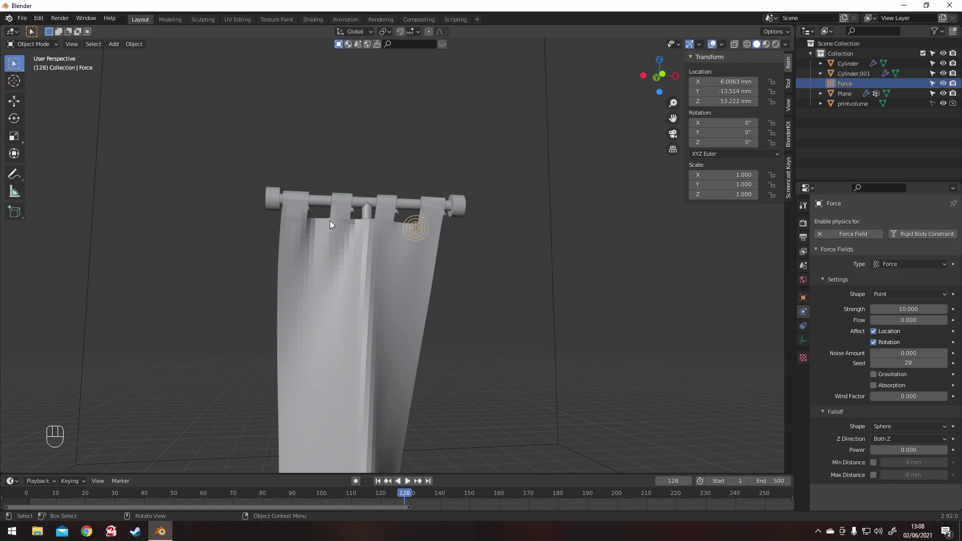
- Select the banner and add a Subdivision Surface modifier to it
click(383, 276)
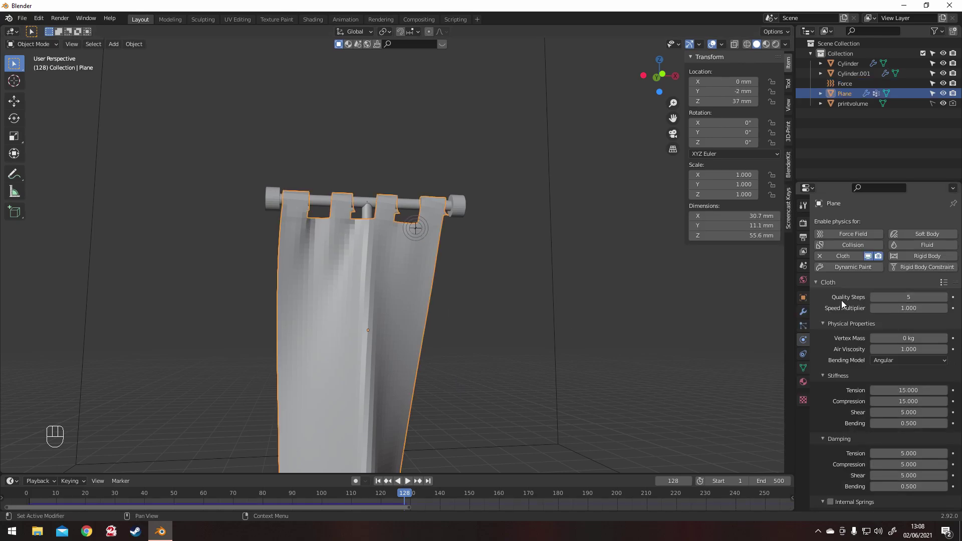
click(803, 312)
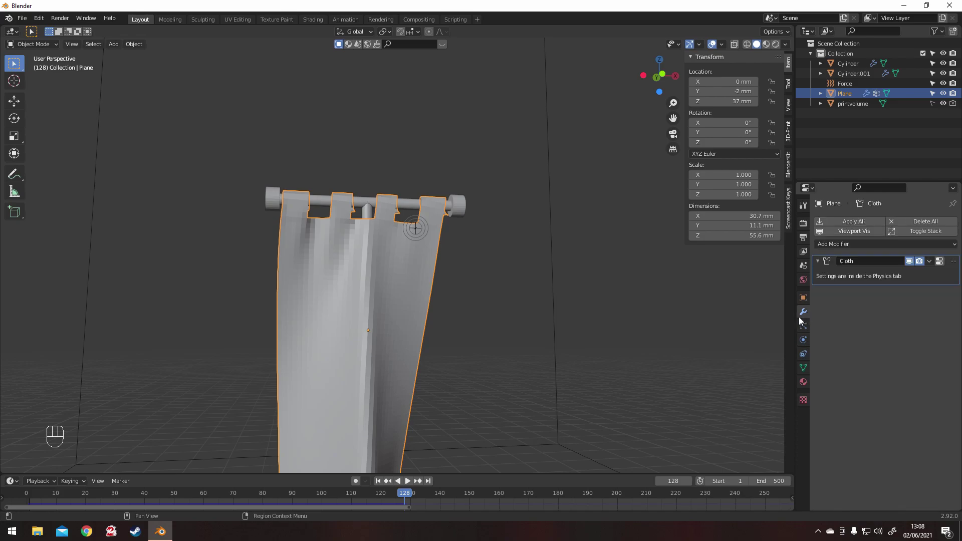
click(873, 245)
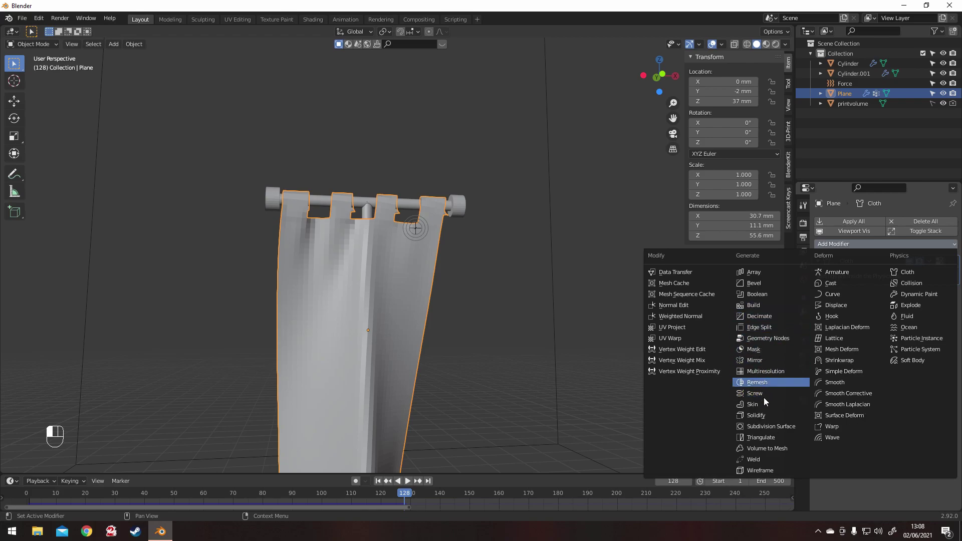
click(765, 426)
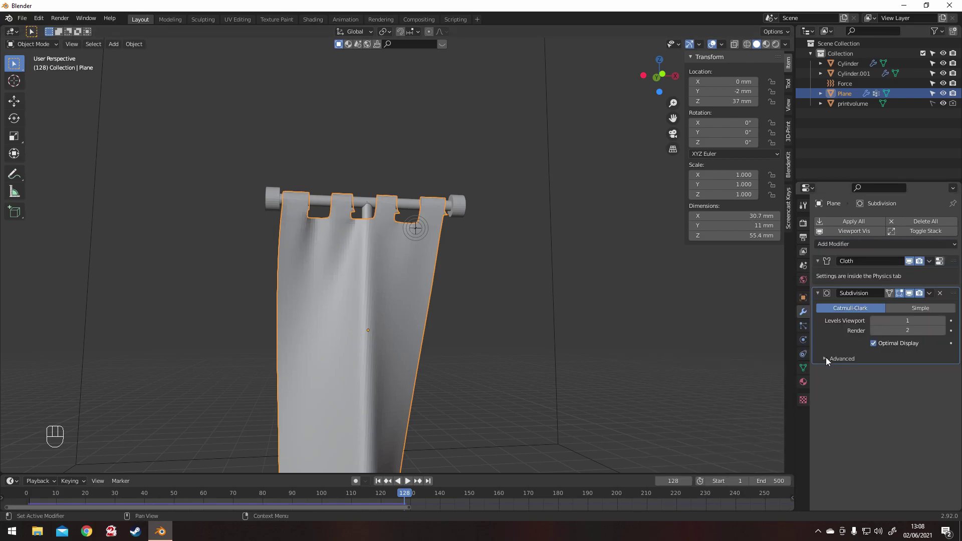
- Add a Solidify modifier to the banner with a thickness of 0.5 mm and check the drape from several angles
click(875, 243)
click(777, 414)
middle_drag(520, 368, 627, 346)
click(913, 403)
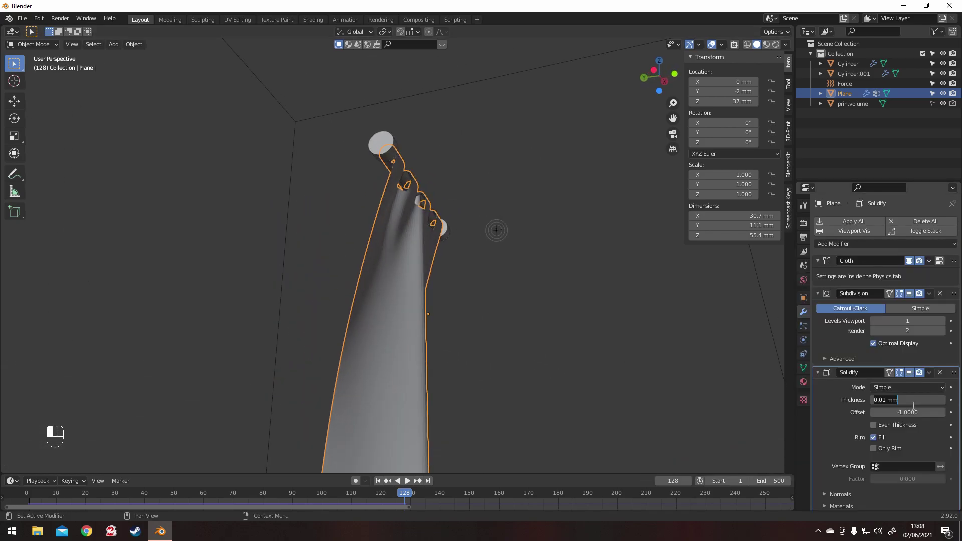
text(0.5)
key(Return)
middle_drag(634, 304, 498, 320)
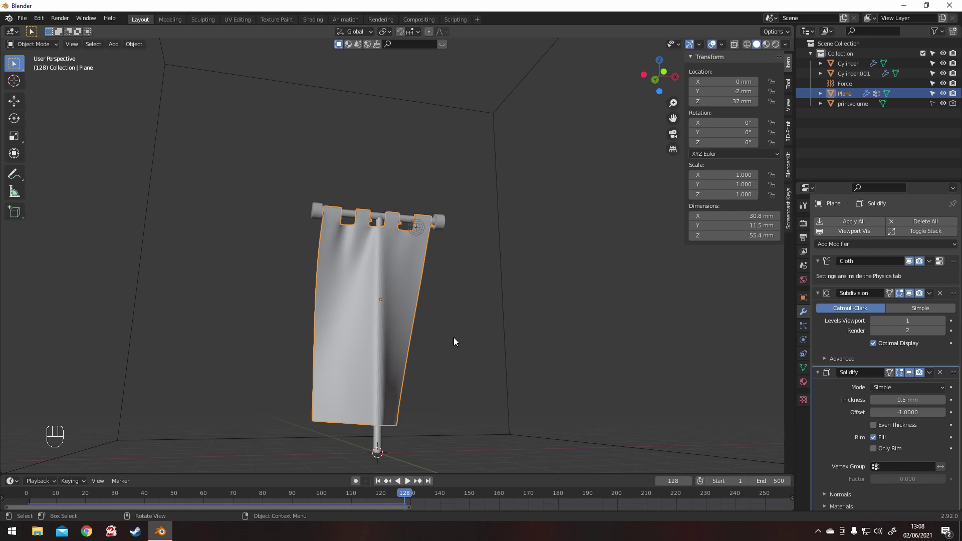
middle_drag(493, 311, 472, 354)
scroll(473, 354, up, 2)
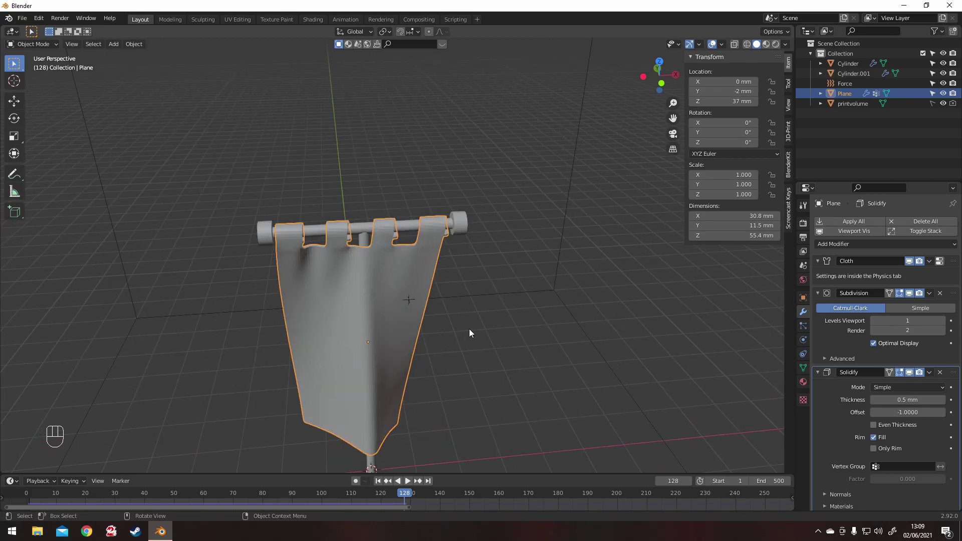
key(alt)
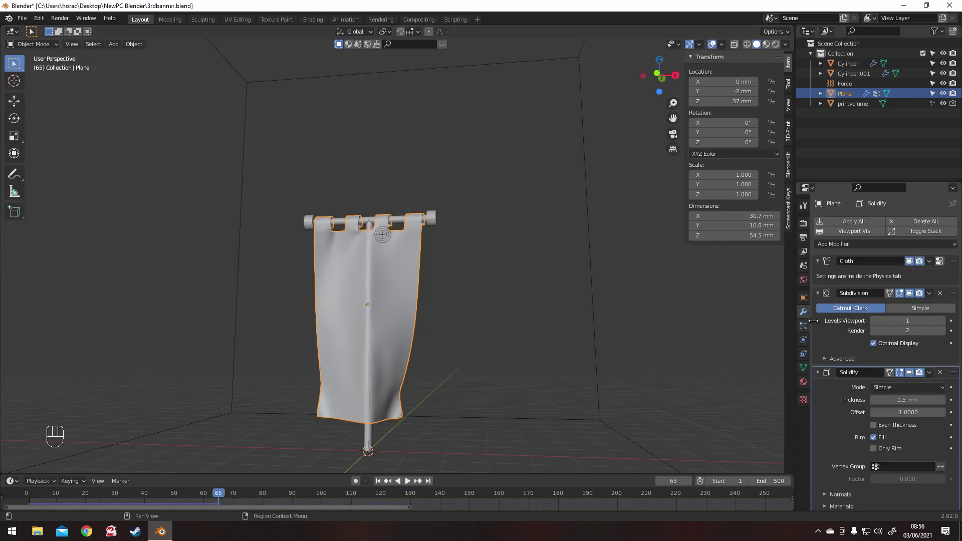
- Set the banner's Solidify thickness to 1.5 mm
click(907, 400)
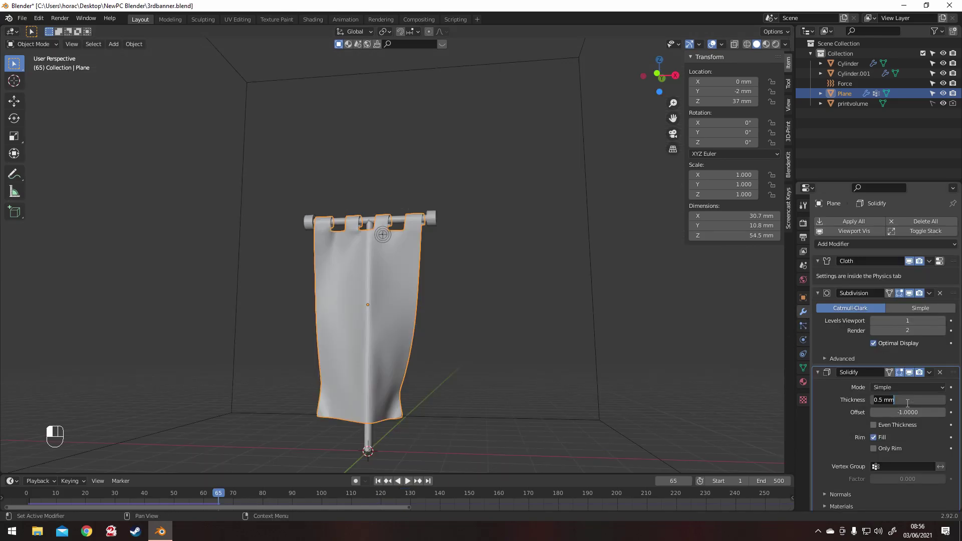
text(1.5)
key(Return)
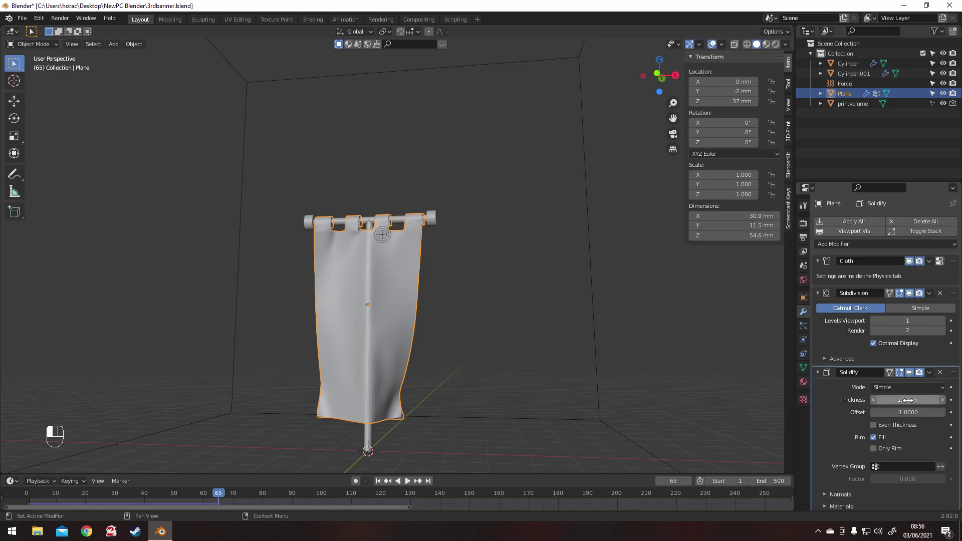
middle_drag(555, 265, 417, 262)
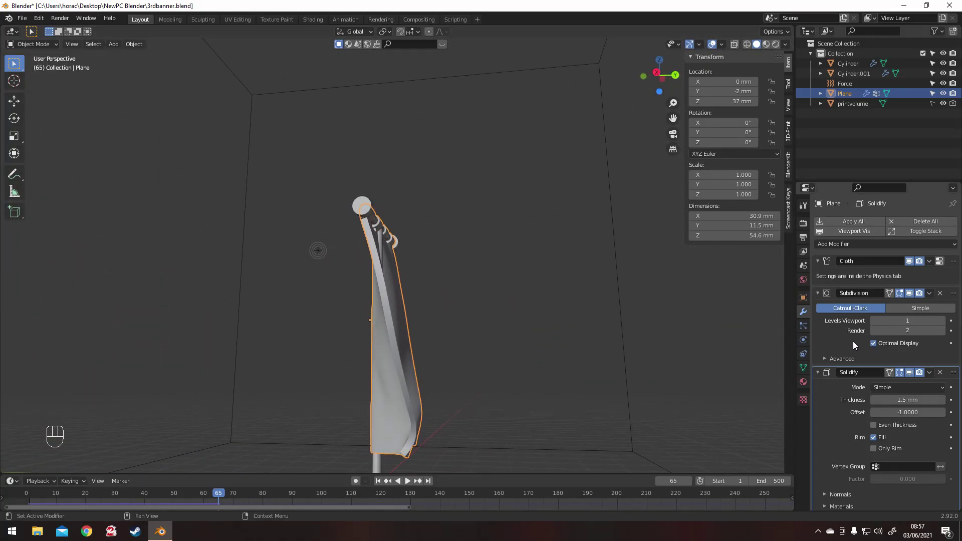
- Reorder the banner's modifiers so Subdivision comes after Solidify
scroll(855, 345, down, 2)
drag(954, 256, 951, 401)
middle_drag(454, 229, 512, 294)
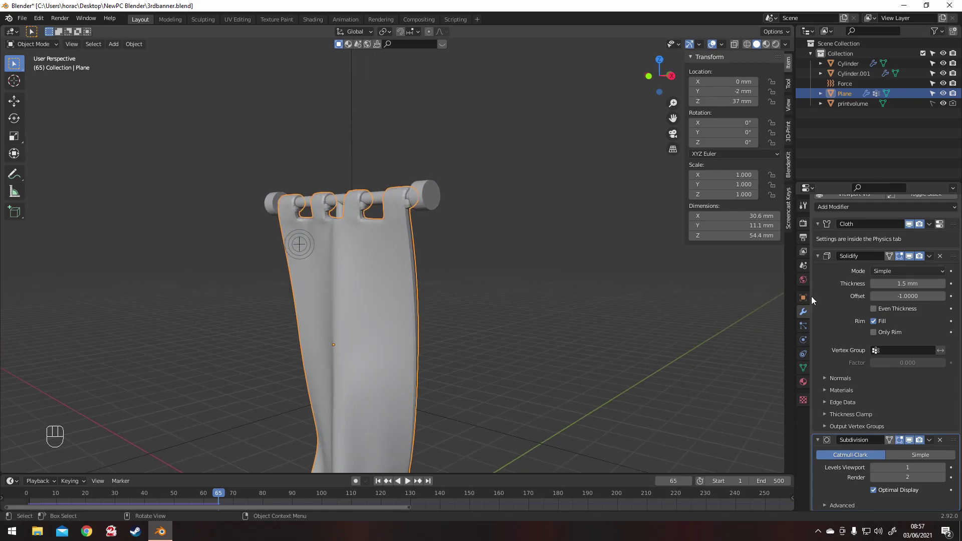
scroll(852, 261, up, 3)
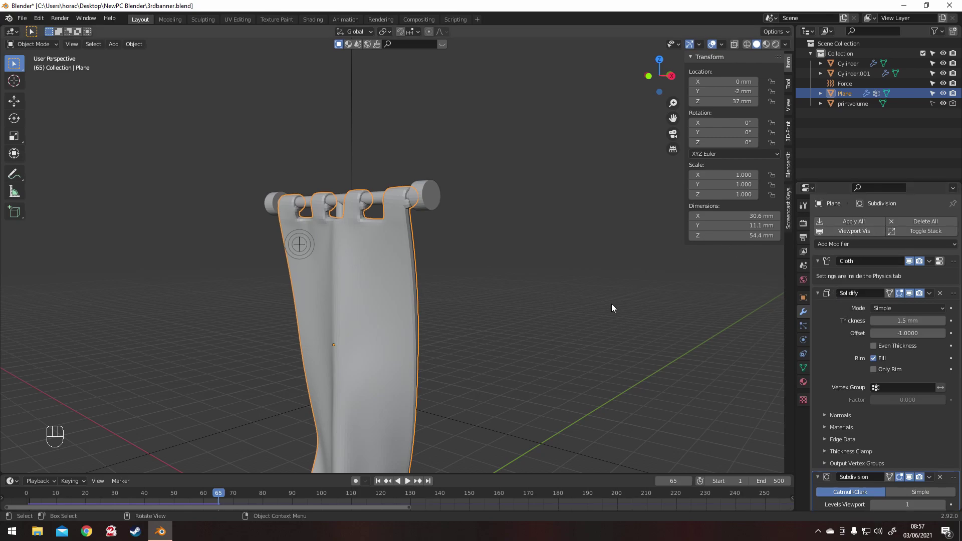
- Apply all modifiers on every selectable object, then delete the force field from the scene
key(a)
click(862, 222)
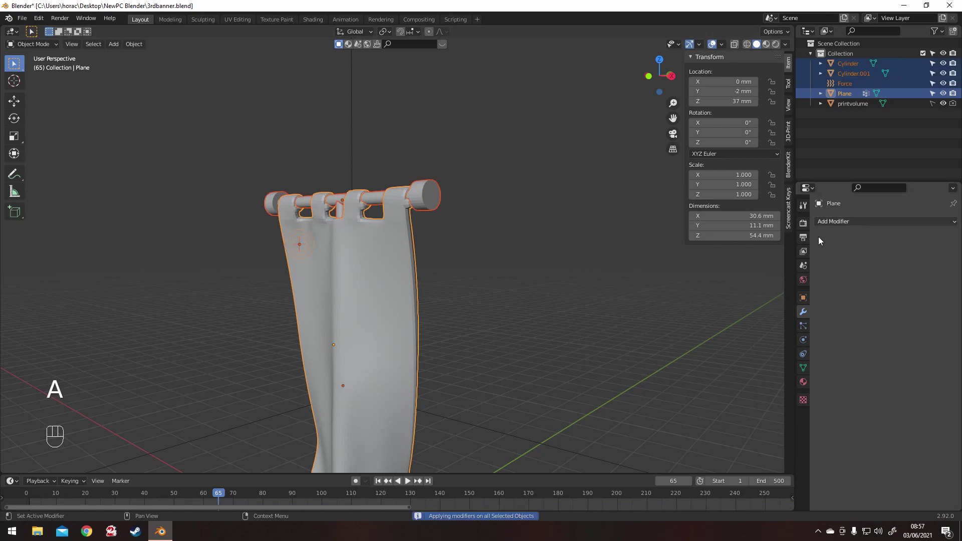
click(310, 246)
key(x)
click(311, 245)
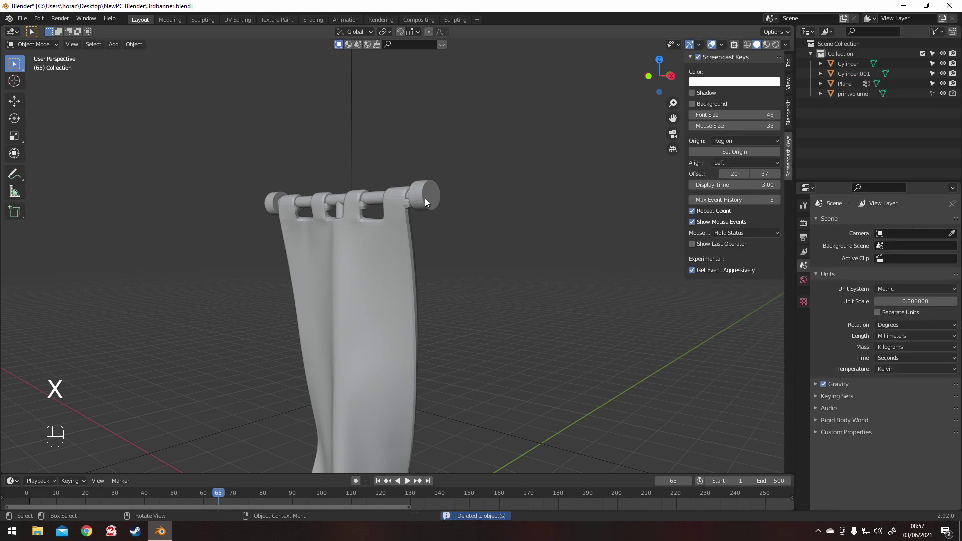
- In the crossbar's Edit Mode, grow the selection of the end knob faces and delete those faces
click(425, 198)
middle_drag(417, 204, 414, 222)
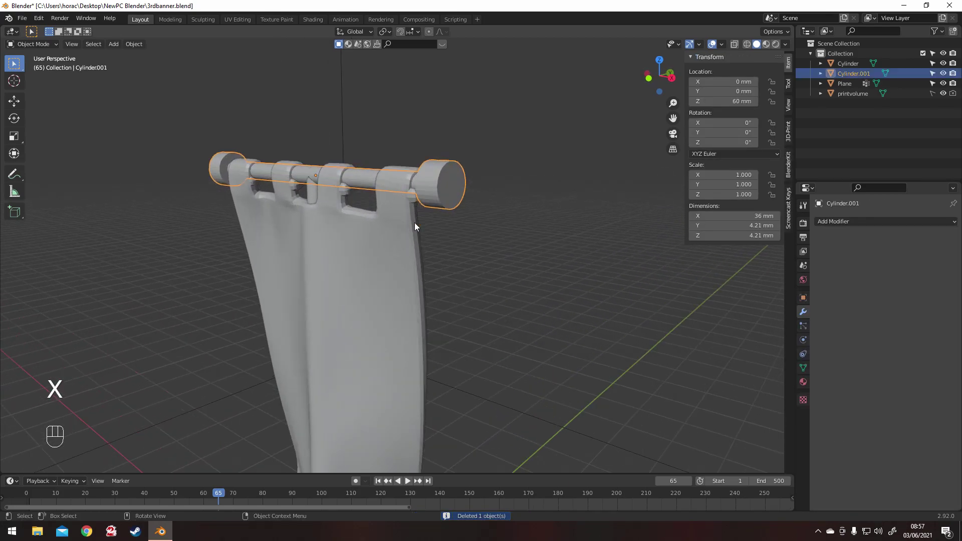
key(Tab)
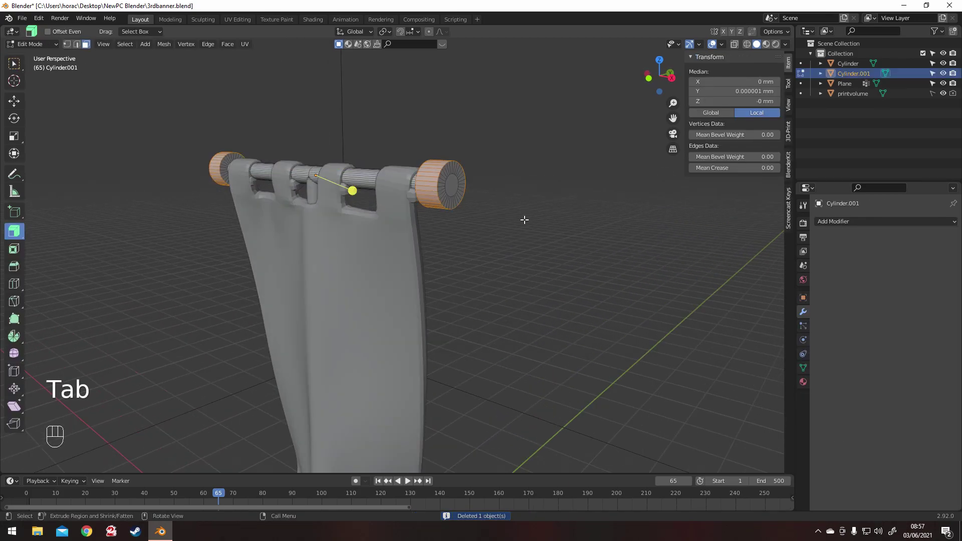
key(ctrl+KP_Add)
key(x)
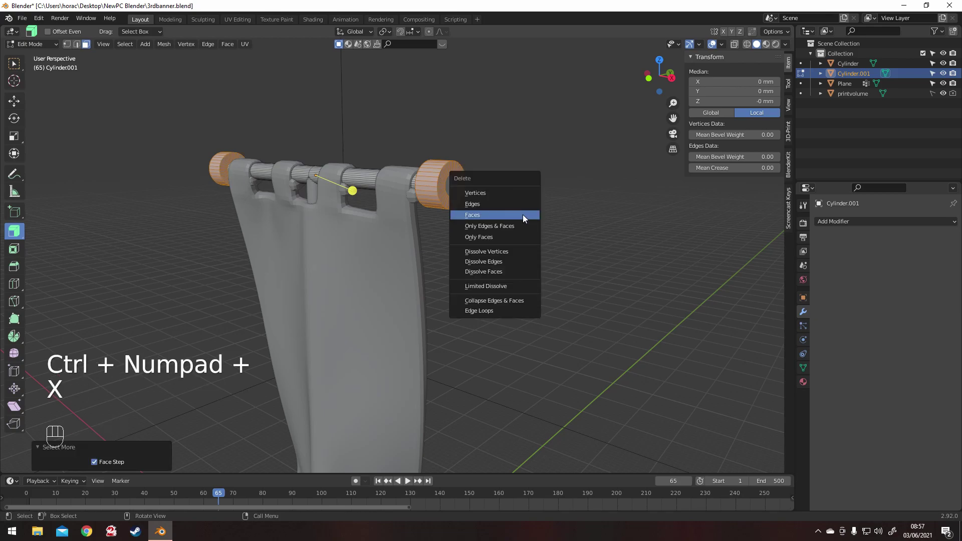
click(522, 215)
- Select the two leftover end-cap discs beside the crossbar and delete their faces
click(454, 189)
shift+click(231, 174)
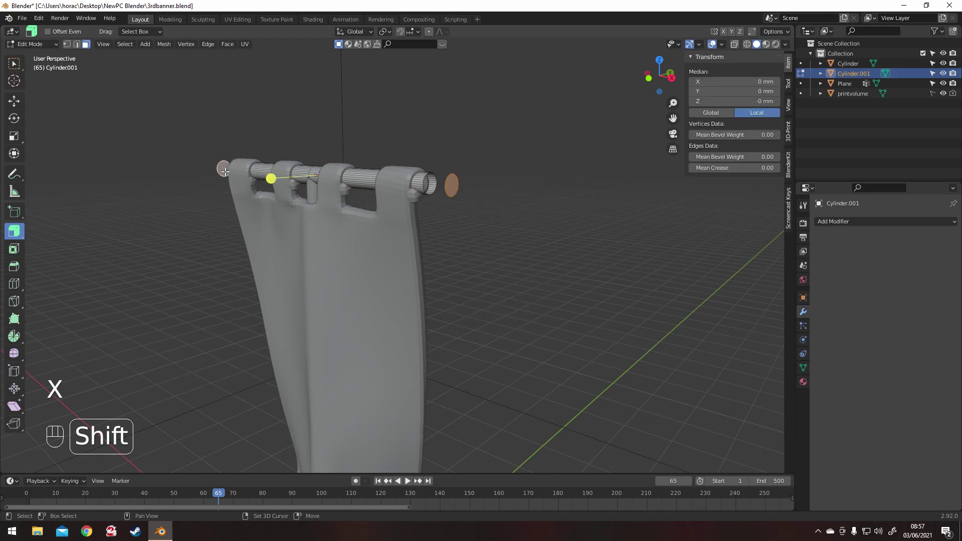
key(x)
click(222, 168)
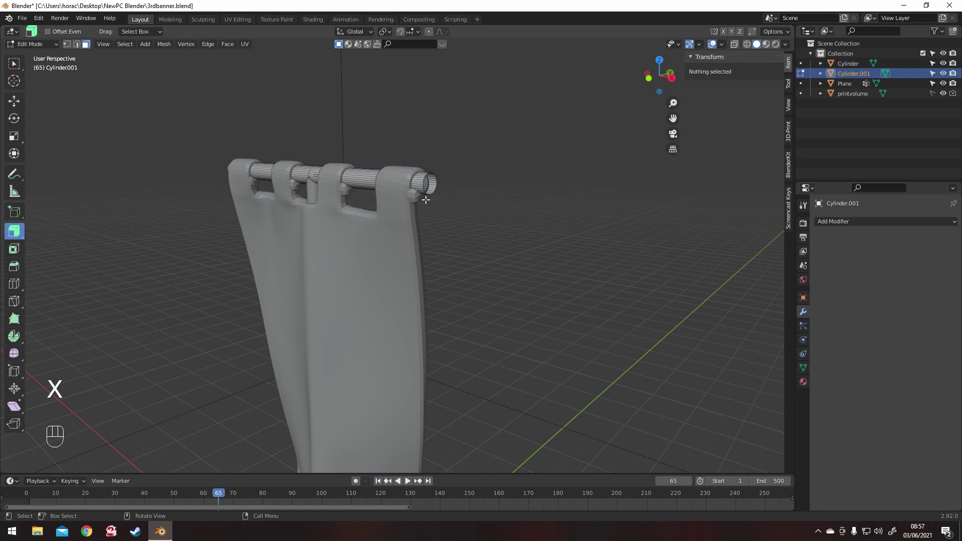
- Select the open edge loops at both ends of the crossbar, fill them with faces, and return to Object Mode
key(2)
alt+click(432, 186)
middle_drag(432, 186, 292, 194)
alt+shift+click(257, 203)
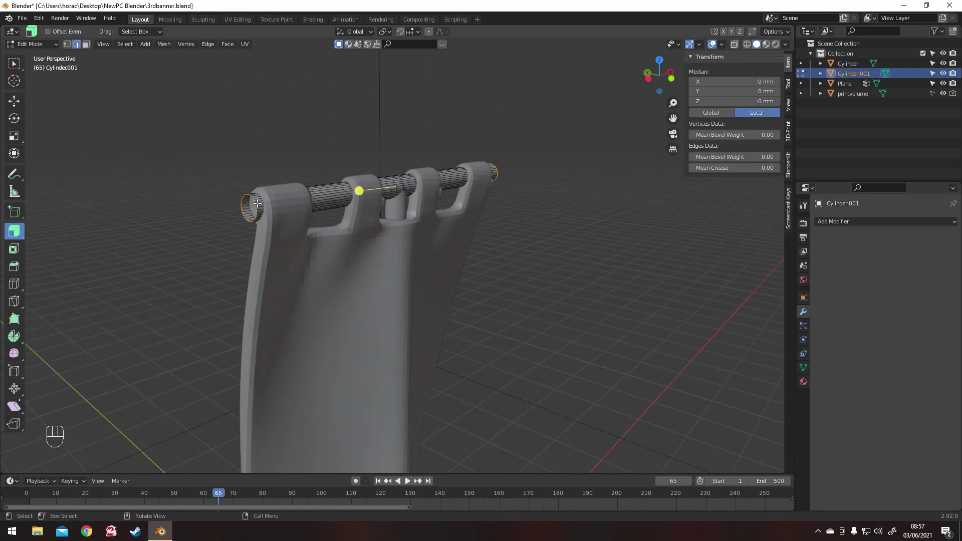
key(f)
key(Tab)
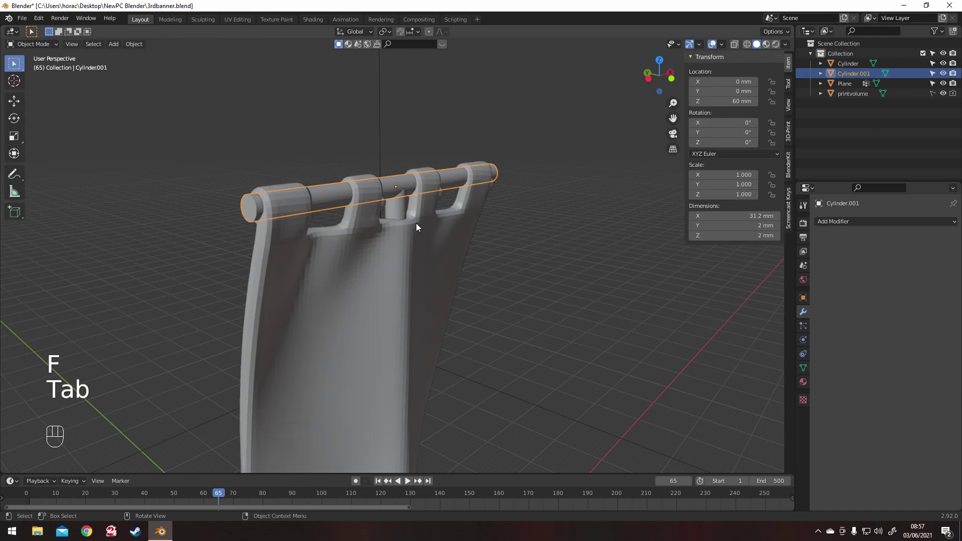
- Select the banner, enter Edit Mode with vertex selection, and clear the mesh selection
click(387, 284)
middle_drag(387, 284, 335, 250)
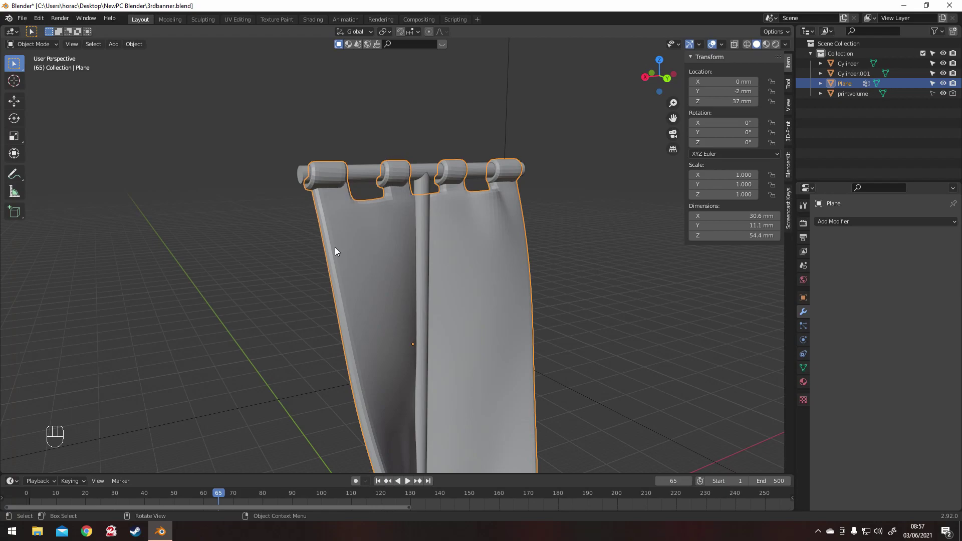
key(Tab)
scroll(338, 247, up, 1)
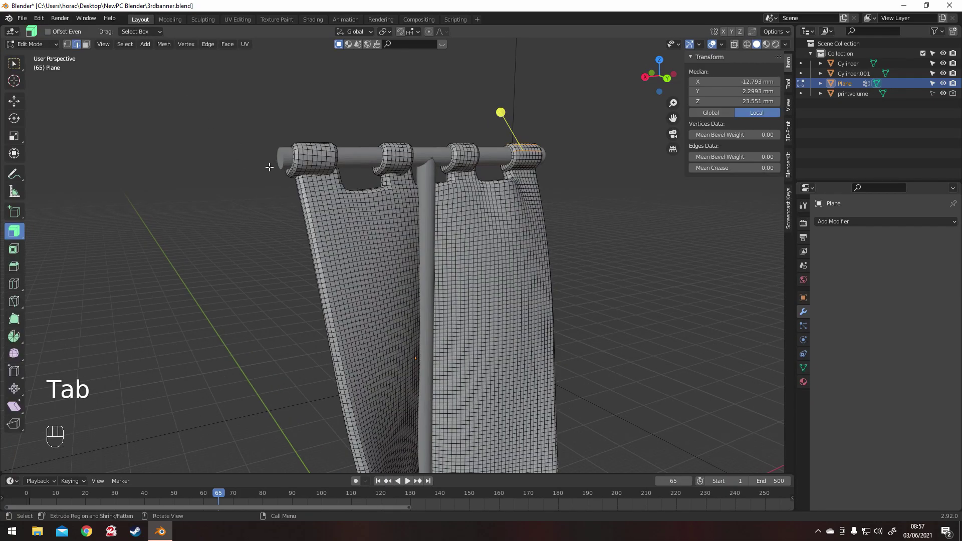
key(1)
key(a)
key(a)
scroll(270, 169, up, 2)
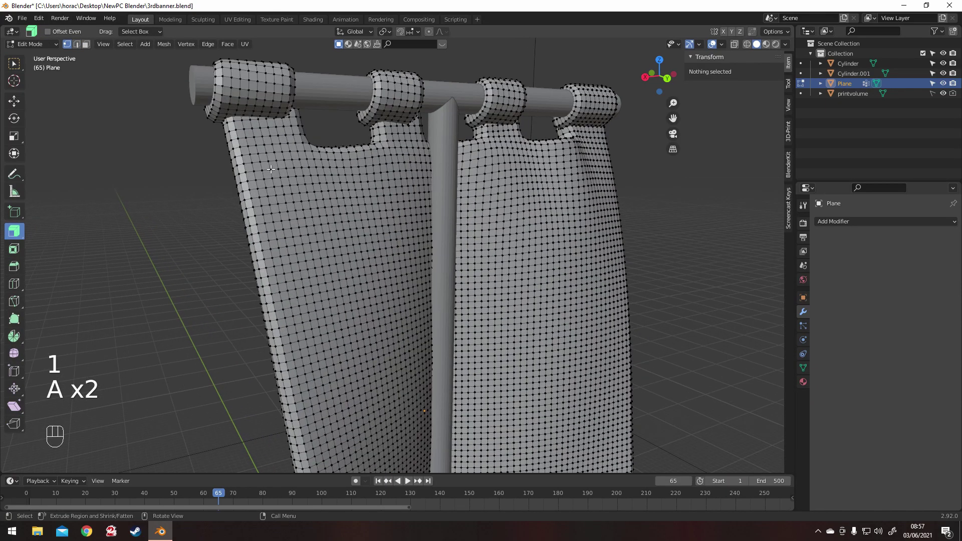
- With X-ray and proportional editing turned on, select a vertex on each side of the folded lip of the positive-X end tab
middle_drag(188, 172, 415, 173)
click(409, 170)
scroll(528, 199, down, 2)
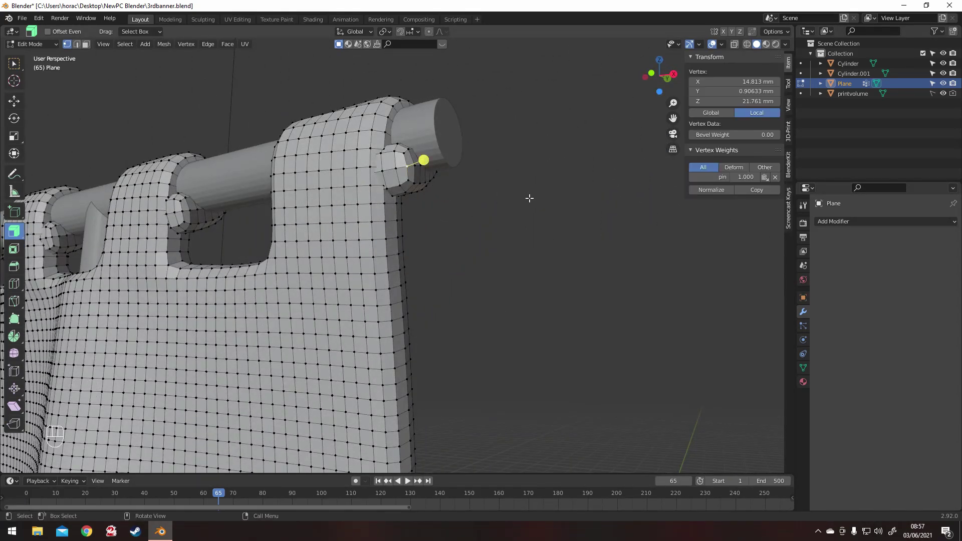
middle_drag(481, 197, 254, 206)
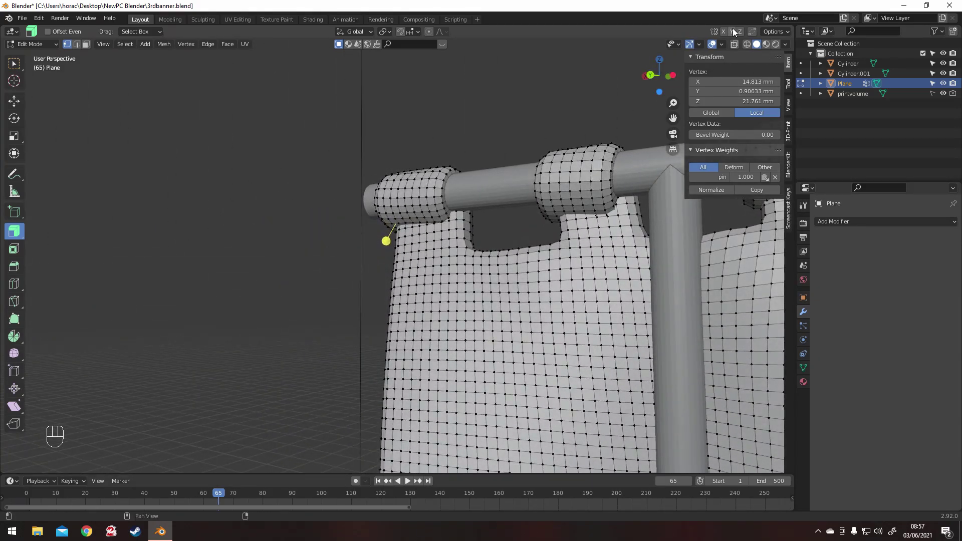
click(733, 44)
middle_drag(531, 200, 480, 199)
shift+click(536, 154)
middle_drag(536, 154, 390, 111)
middle_drag(448, 159, 607, 177)
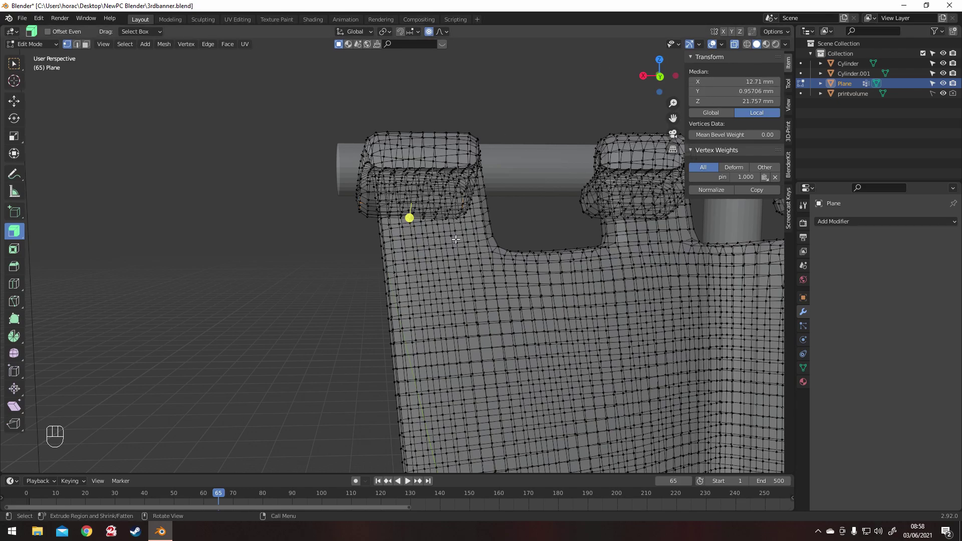
key(g)
scroll(457, 241, down, 9)
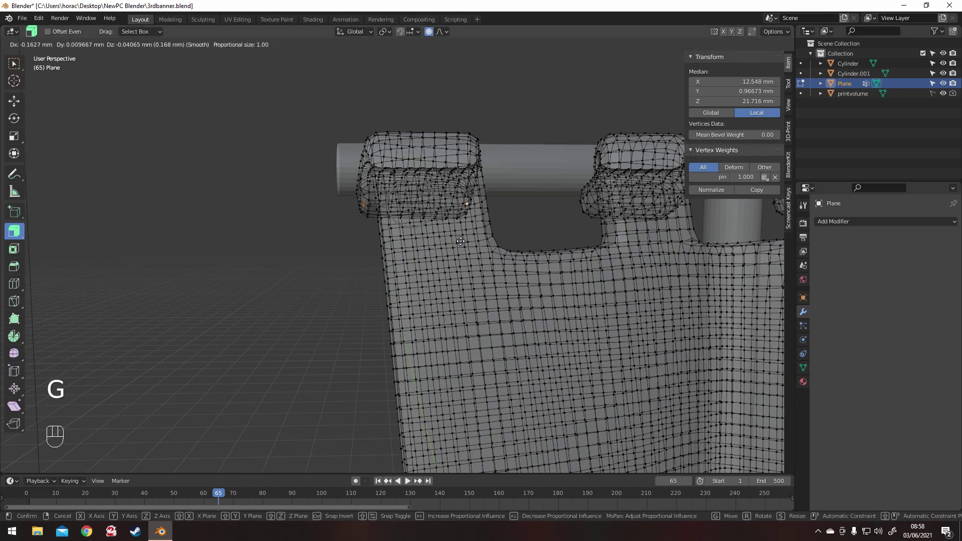
scroll(466, 240, down, 1)
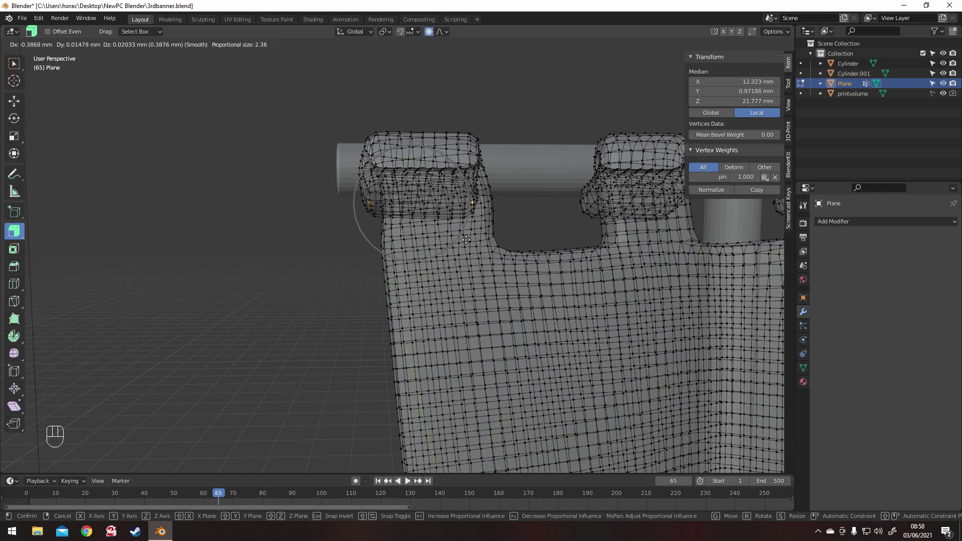
right_click(466, 240)
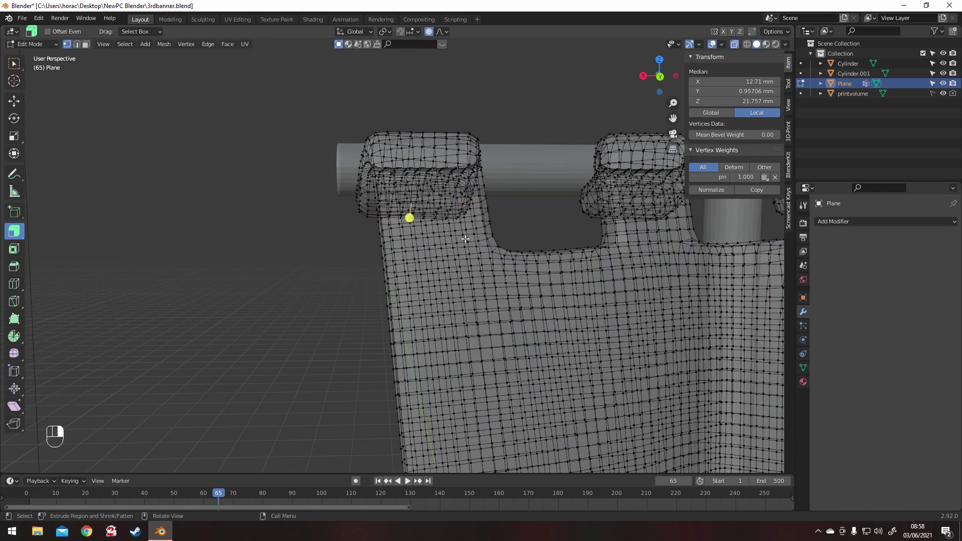
- Set proportional editing to Linear falloff with Connected Only, and try moving the end tab's lip vertices
click(443, 32)
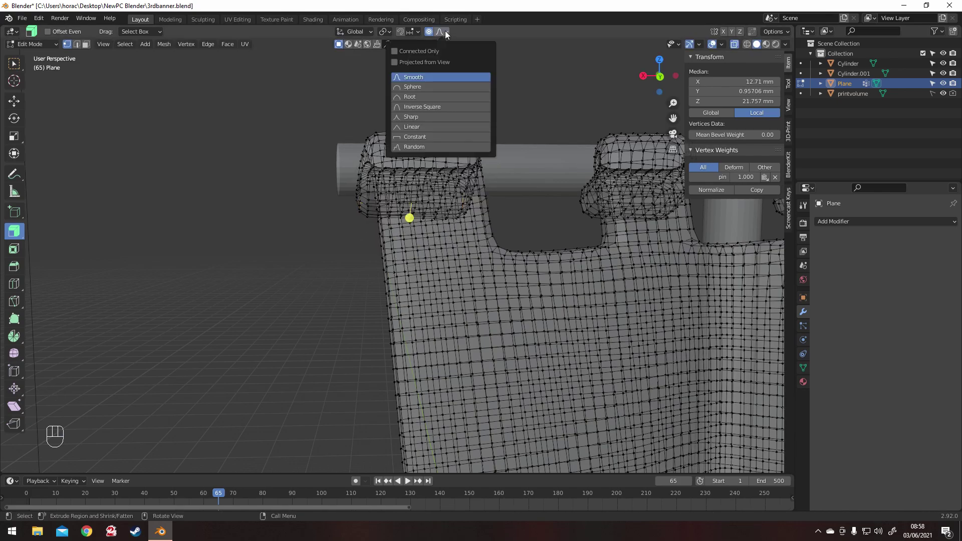
click(431, 126)
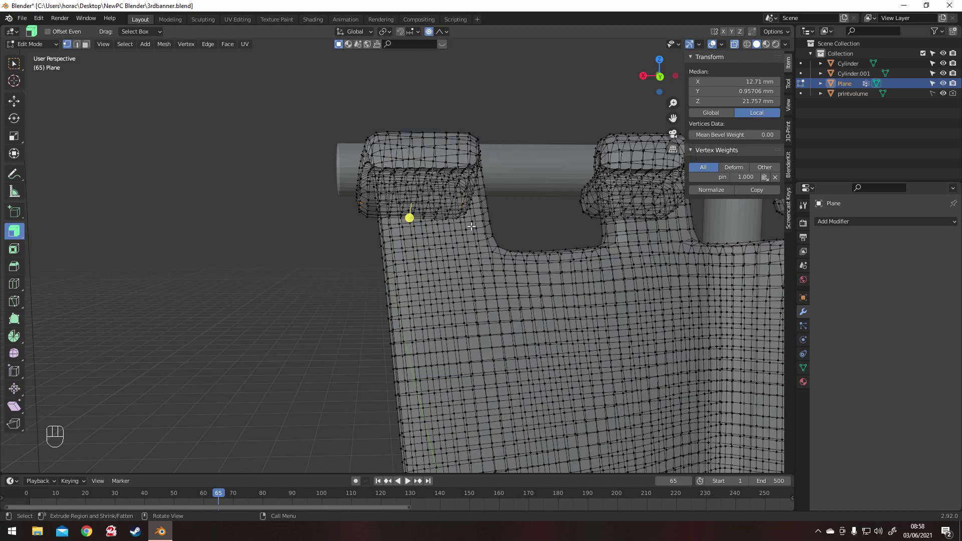
click(444, 31)
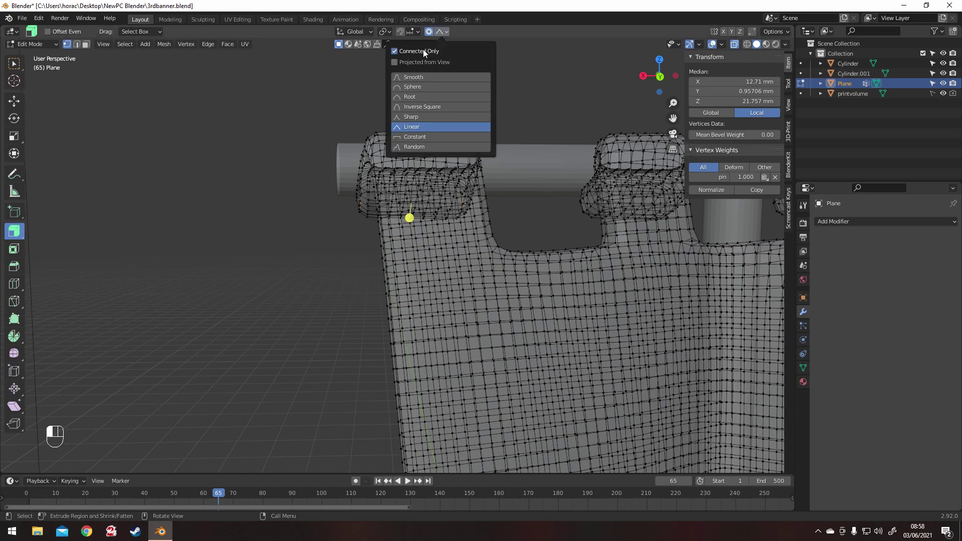
key(g)
click(469, 244)
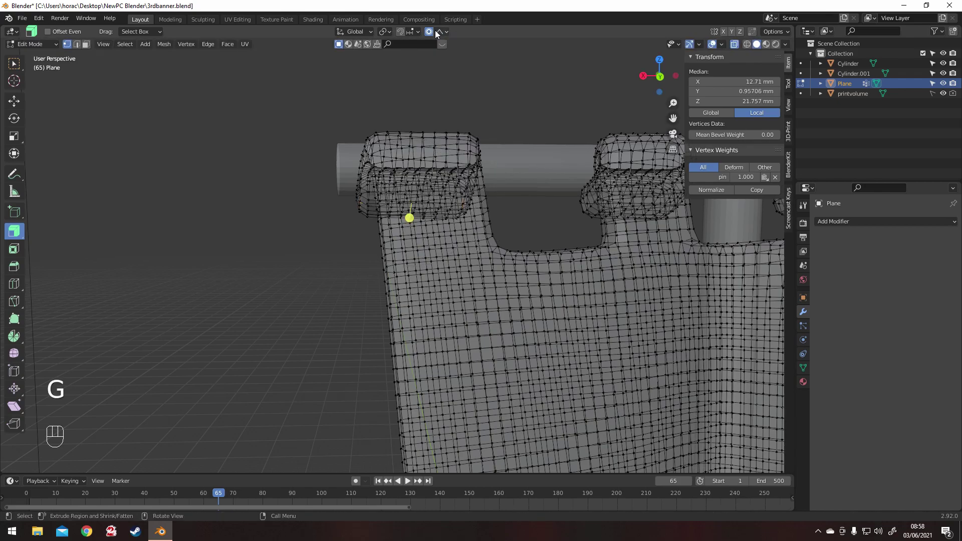
- Switch the falloff to Smooth, move the end tab's lip about 0.83 mm toward negative X with proportional size about 3.8, and turn X-ray off
click(439, 32)
click(442, 77)
key(g)
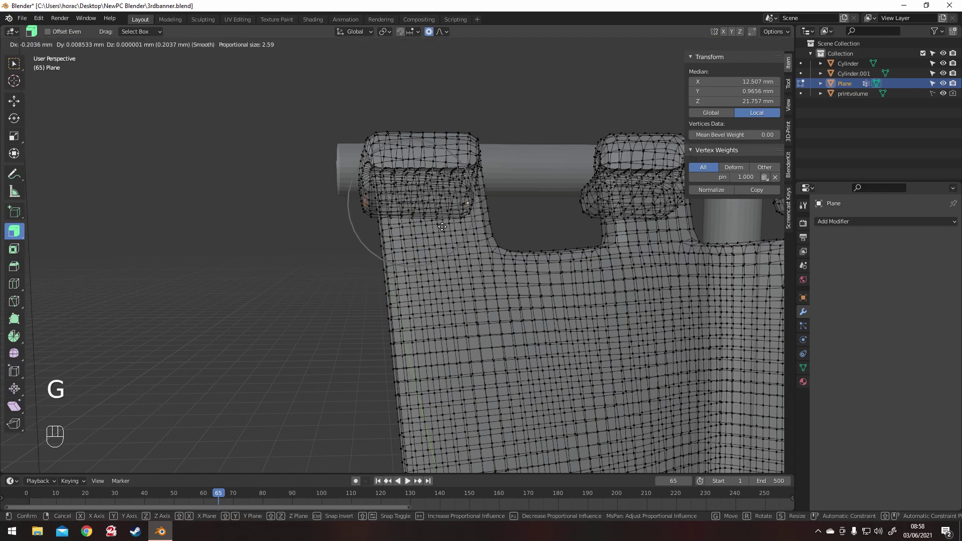
scroll(444, 227, down, 4)
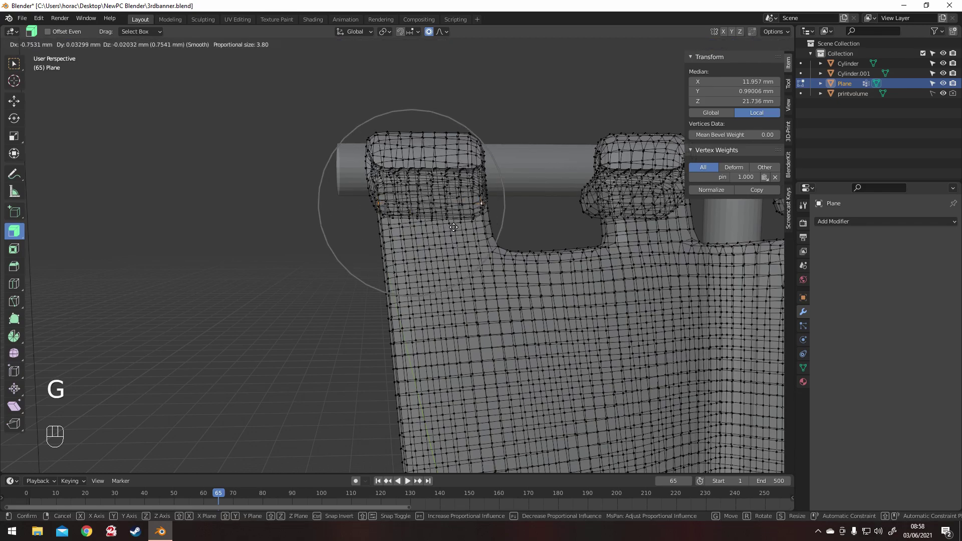
click(479, 206)
click(734, 44)
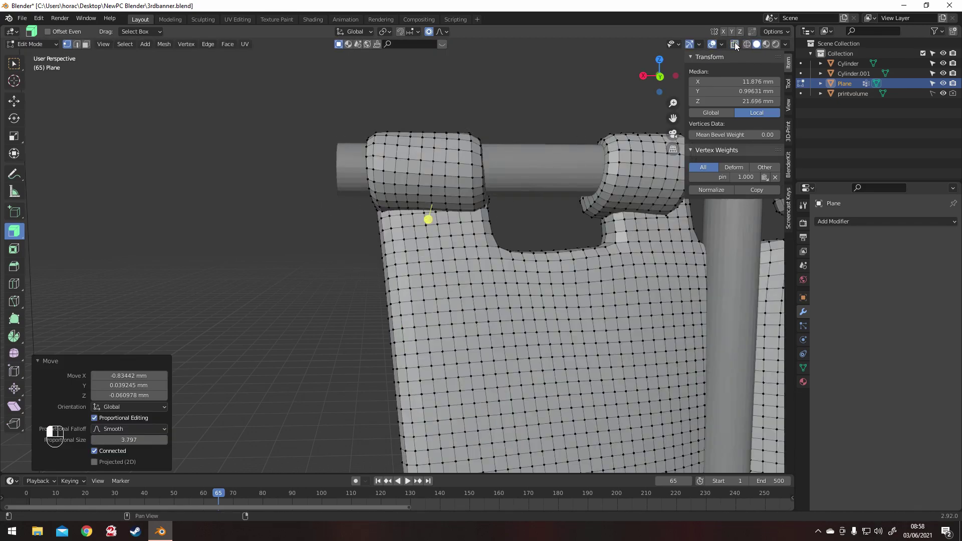
- In X-ray, select the lip vertices on both sides of the inner positive-X tab and move them about 0.8 mm toward negative X in front view
middle_drag(551, 122, 701, 122)
shift+middle_drag(701, 122, 740, 123)
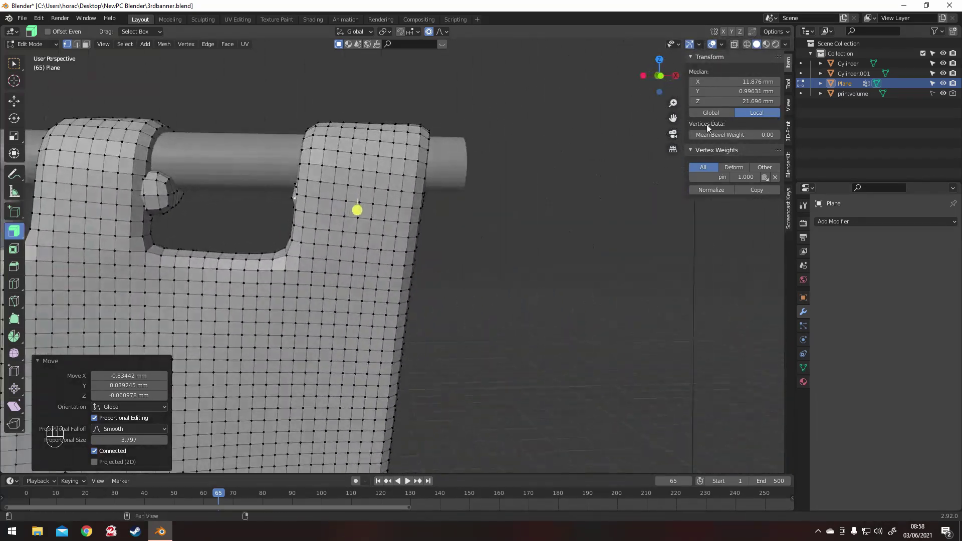
shift+middle_drag(231, 200, 348, 222)
click(351, 219)
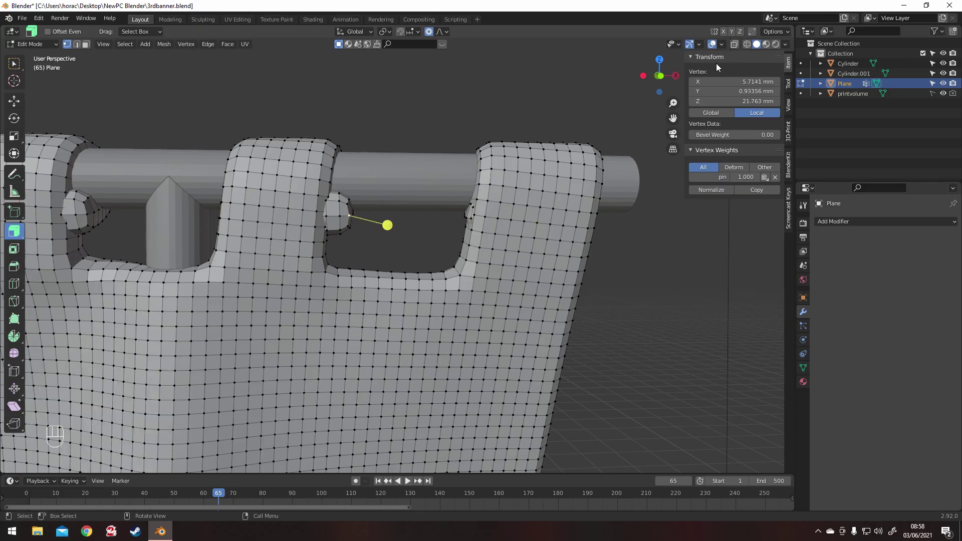
click(735, 44)
middle_drag(346, 156, 375, 221)
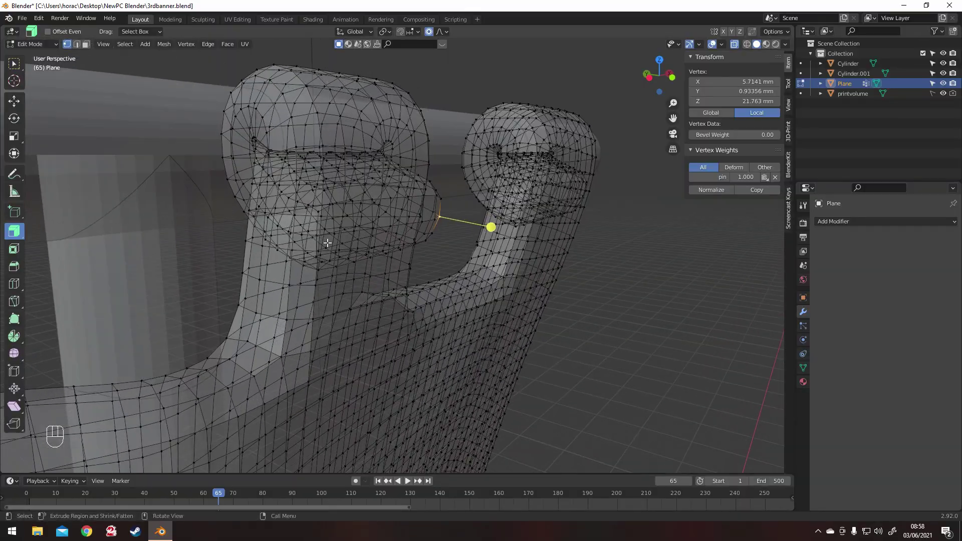
shift+click(228, 212)
middle_drag(228, 213, 270, 179)
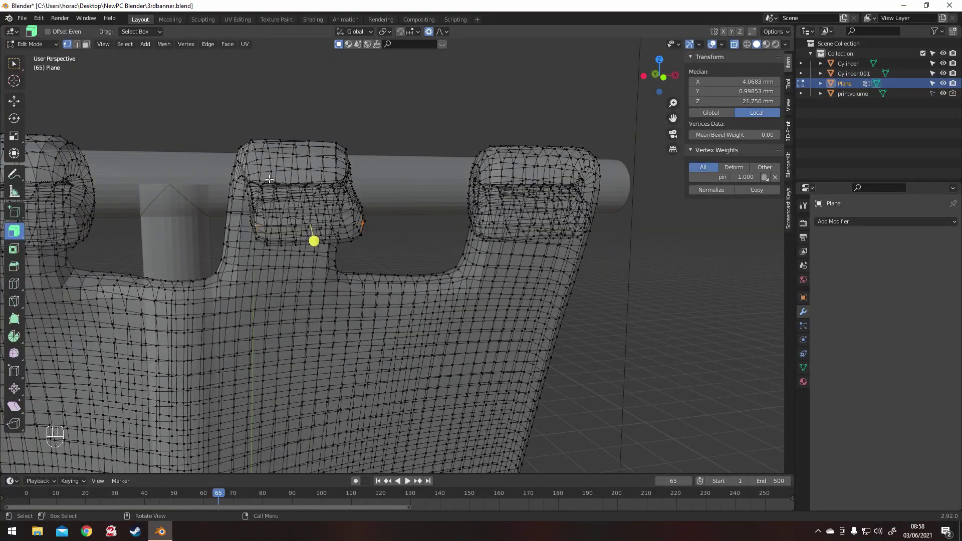
key(KP_1)
key(g)
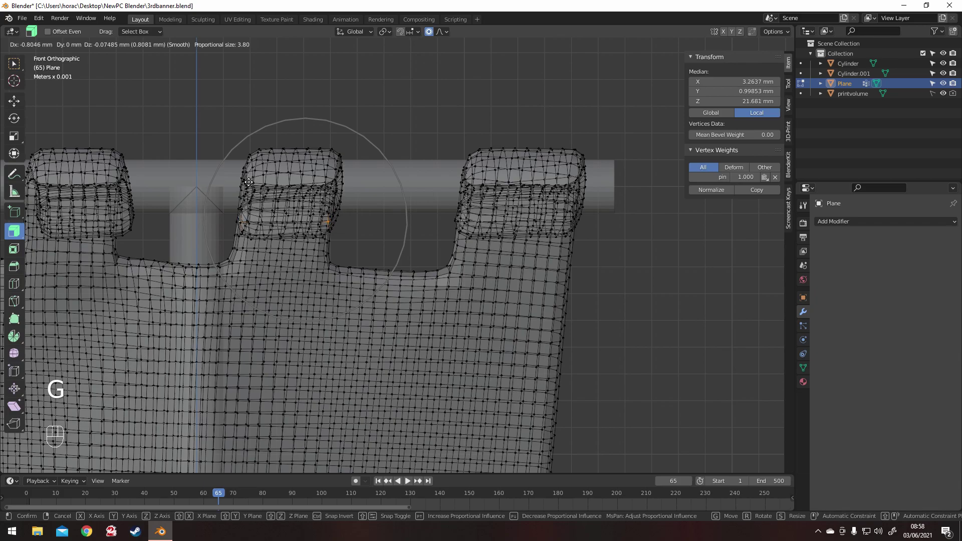
click(248, 181)
- Select the lip vertices on both sides of the inner negative-X tab and shift them toward negative X in front view
shift+middle_drag(120, 171, 499, 243)
click(524, 225)
shift+click(558, 235)
scroll(574, 245, up, 5)
middle_drag(574, 245, 444, 200)
key(KP_1)
key(g)
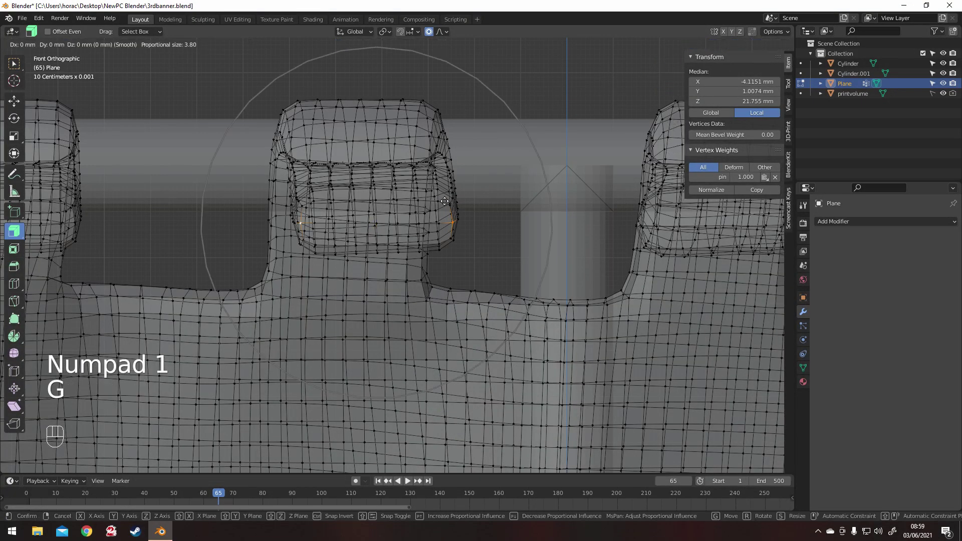
click(415, 205)
- Select the lip vertices on both sides of the negative-X end tab and move them about 0.39 mm toward negative X
shift+middle_drag(210, 213, 548, 220)
middle_drag(458, 221, 396, 243)
click(475, 242)
middle_drag(407, 243, 361, 246)
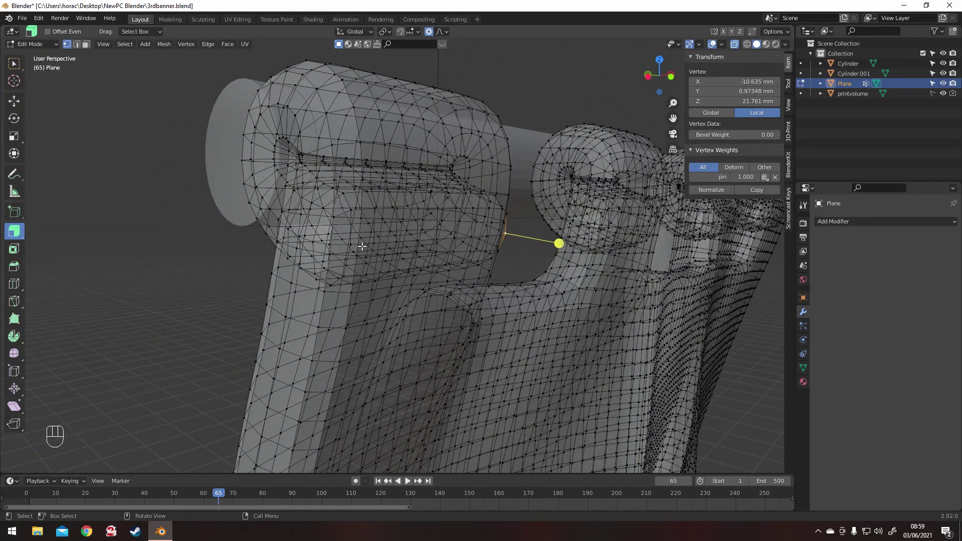
middle_drag(498, 235, 429, 221)
key(g)
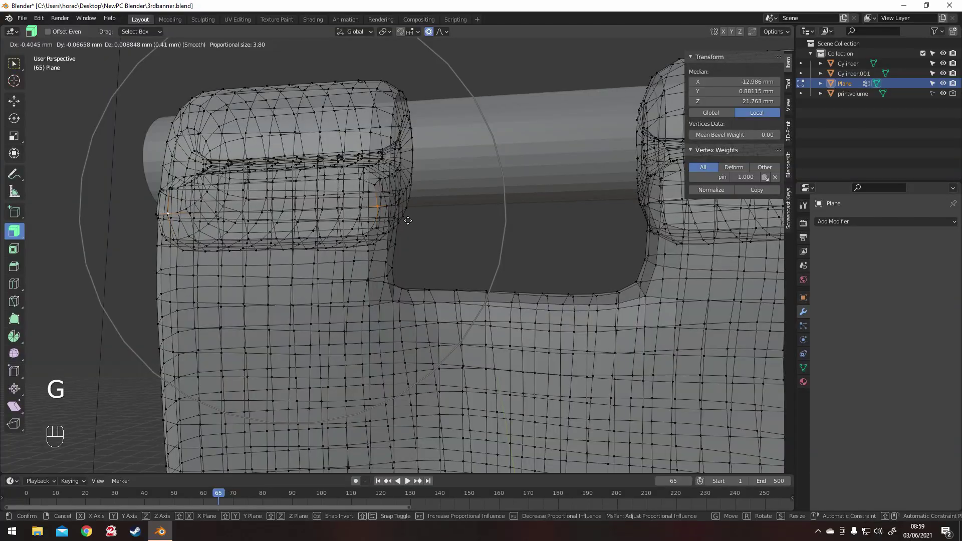
click(407, 220)
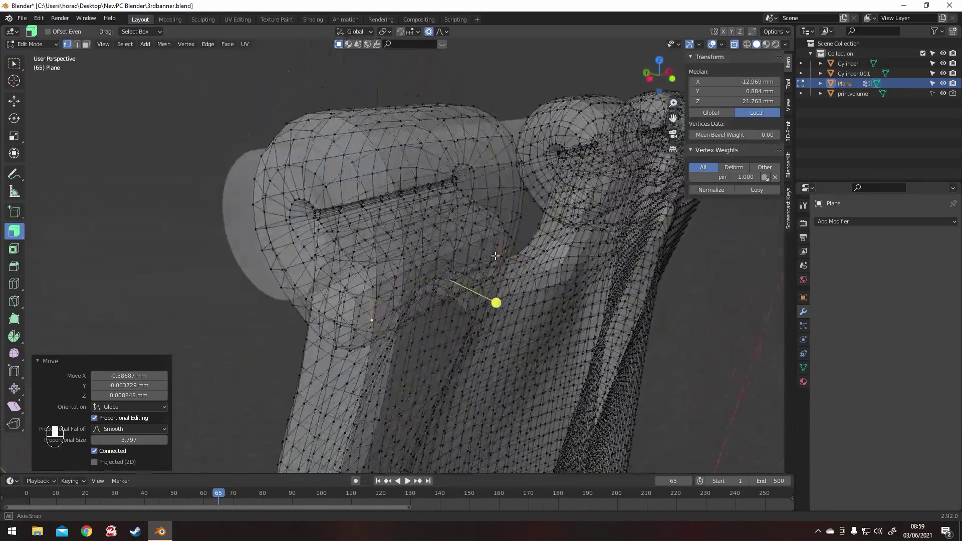